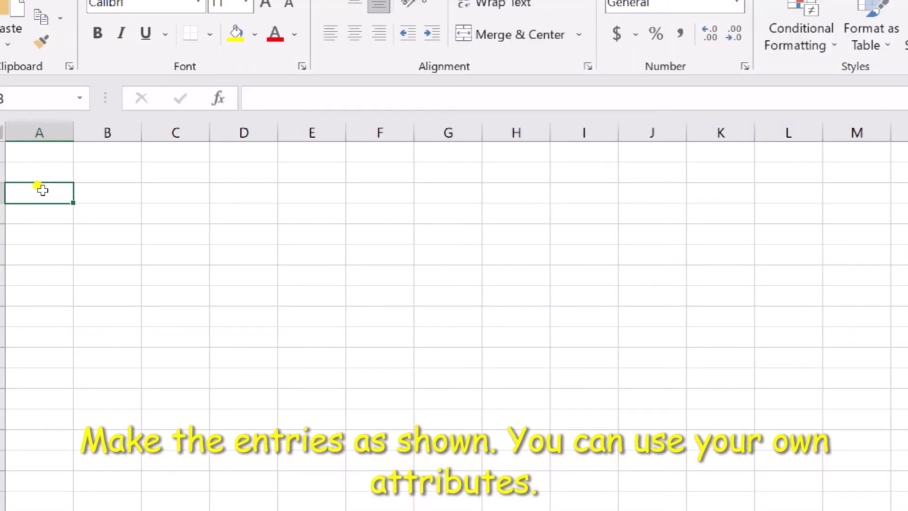
Step: Enter the headings Sr. No, Name, Favorite Flower and Favorite Fruit across A3:D3
{"action": "type", "text": "S"}
{"action": "type", "text": "r. No."}
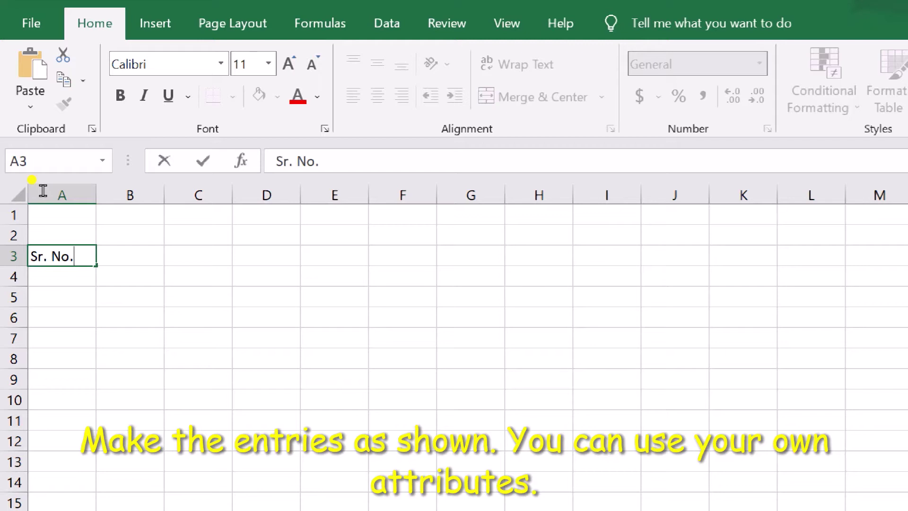
{"action": "key", "text": "Tab"}
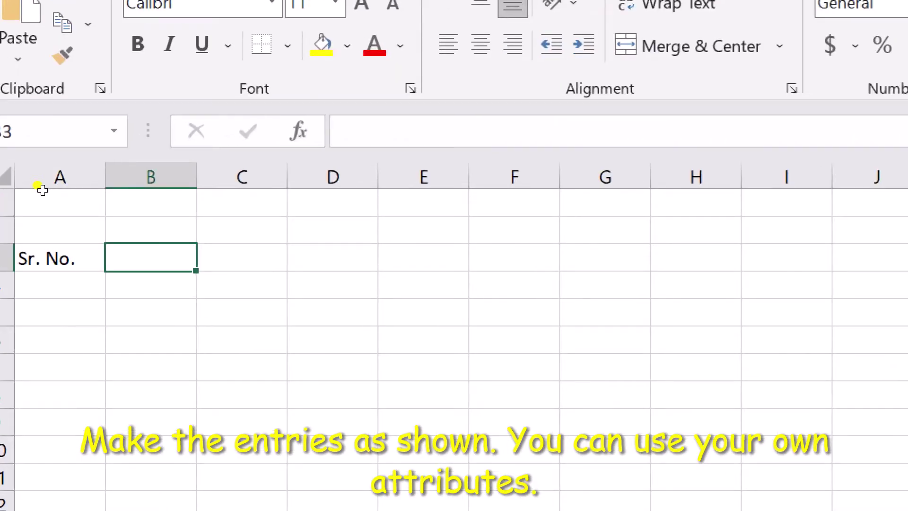
{"action": "type", "text": "Name"}
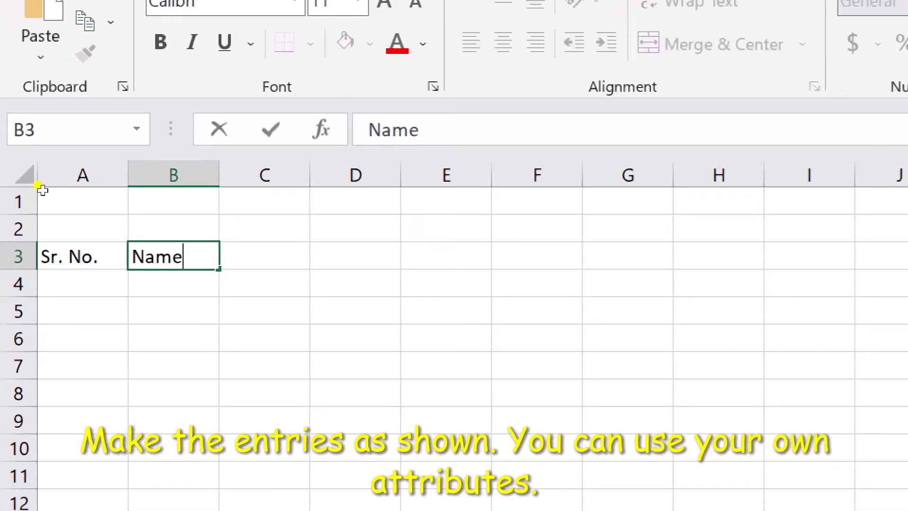
{"action": "key", "text": "Tab"}
{"action": "type", "text": "Fa"}
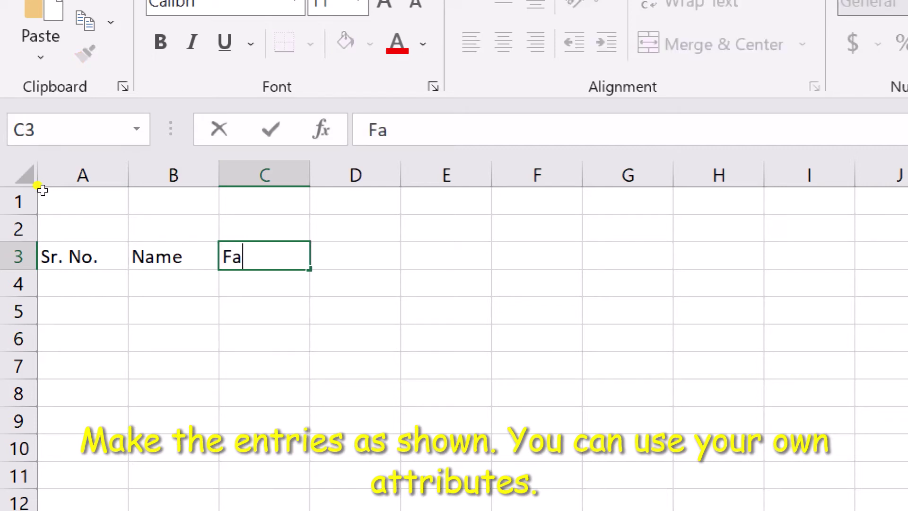
{"action": "type", "text": "vorite Fl"}
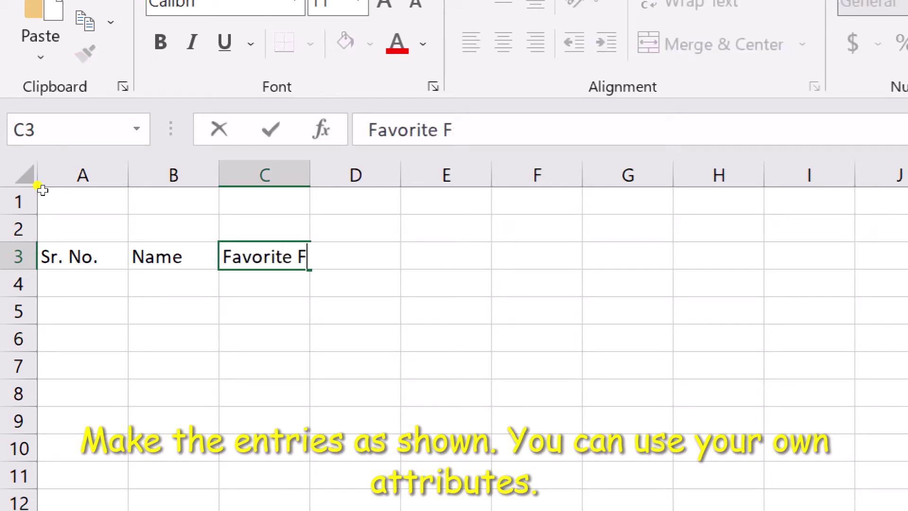
{"action": "type", "text": "ower"}
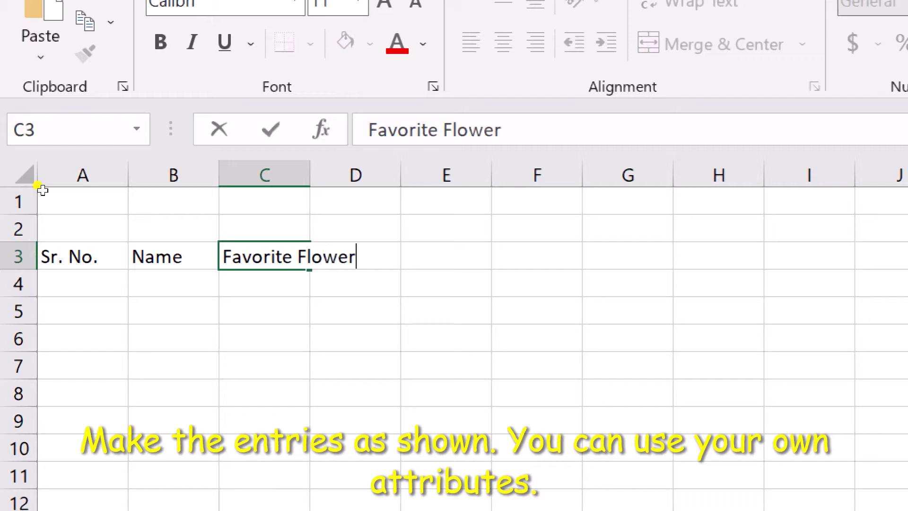
{"action": "key", "text": "Tab"}
{"action": "type", "text": "Favo"}
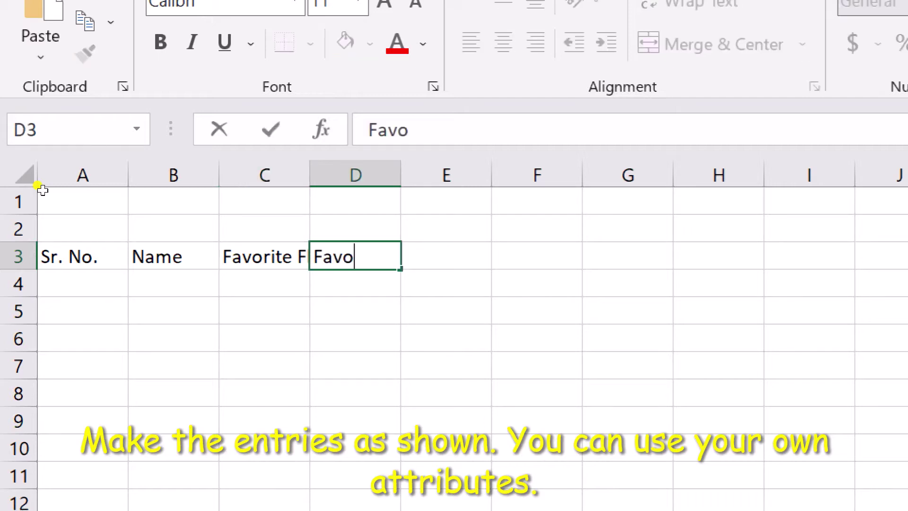
{"action": "type", "text": "rite F"}
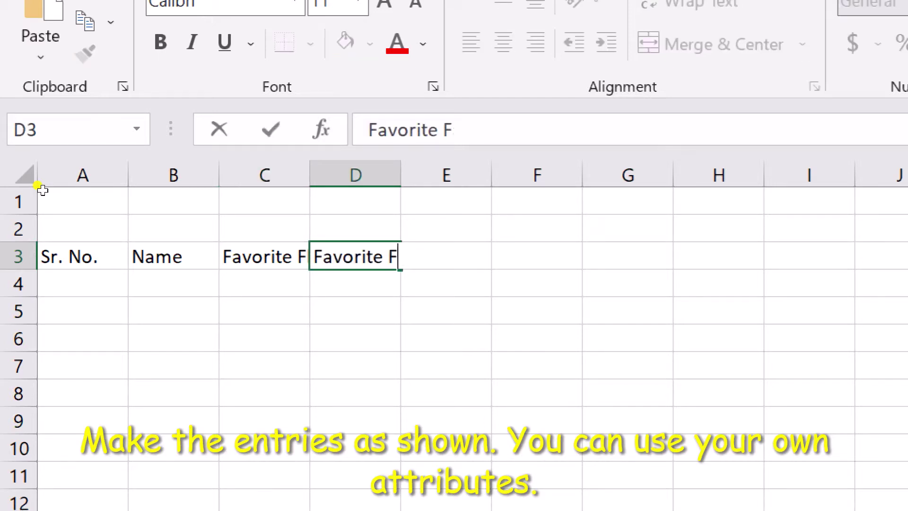
{"action": "type", "text": "ruit"}
{"action": "key", "text": "Tab"}
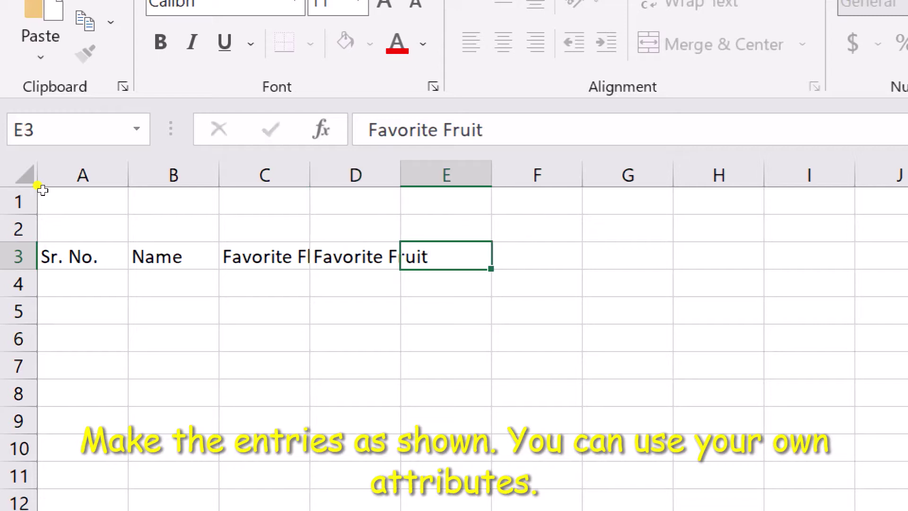
Step: Add the headings Favorite Actor, Favorite Actress and Favorite Holiday Destination in E3:G3
{"action": "type", "text": "Favo"}
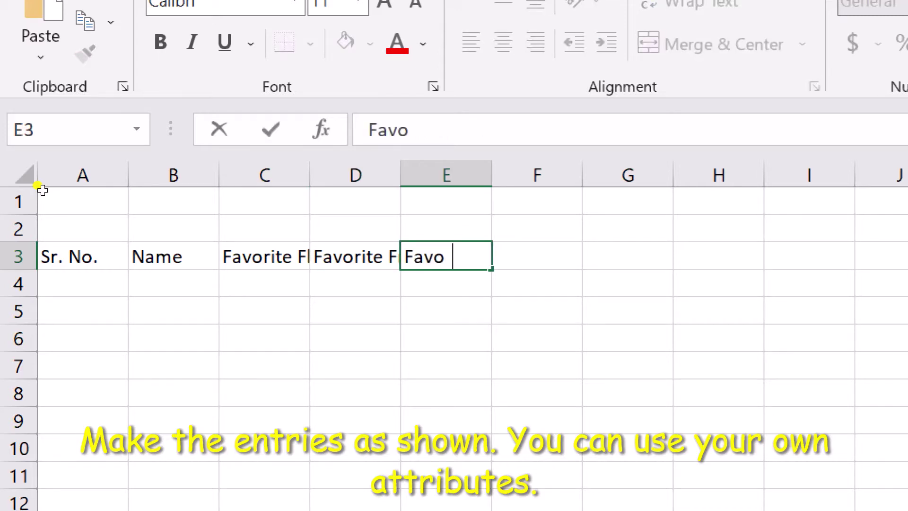
{"action": "type", "text": "rite "}
{"action": "type", "text": "A"}
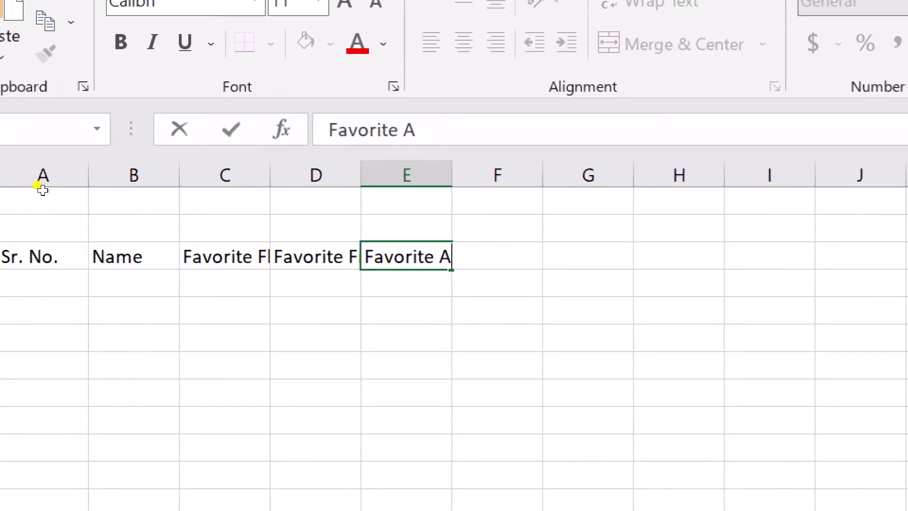
{"action": "type", "text": "ctor"}
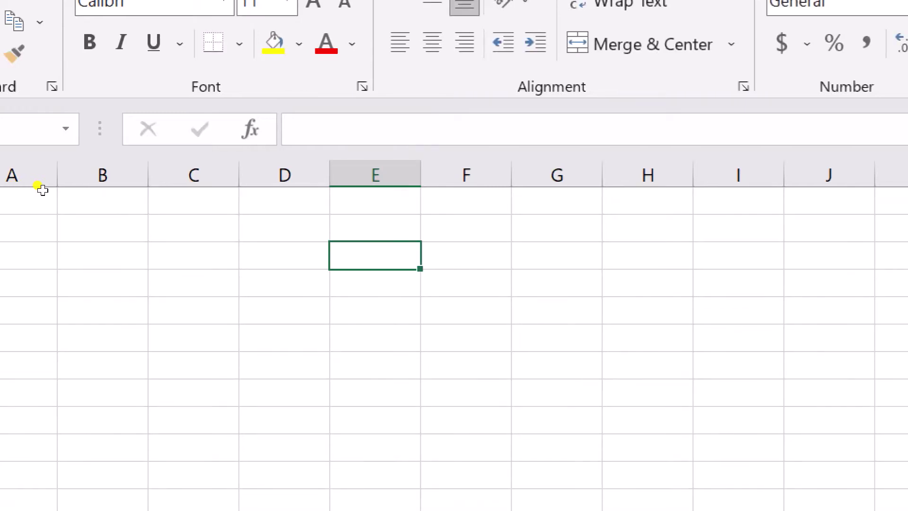
{"action": "key", "text": "Up"}
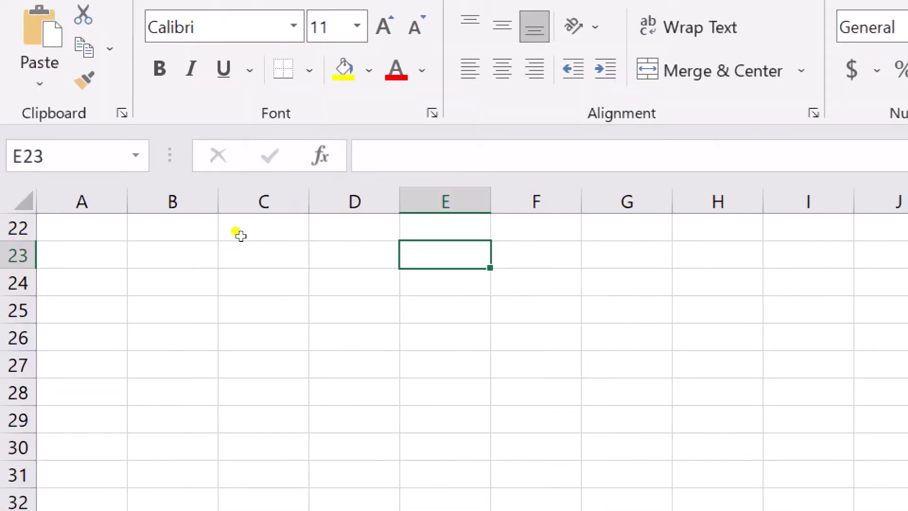
{"action": "key", "text": "Up"}
{"action": "key", "text": "Up"}
{"action": "key", "text": "Up"}
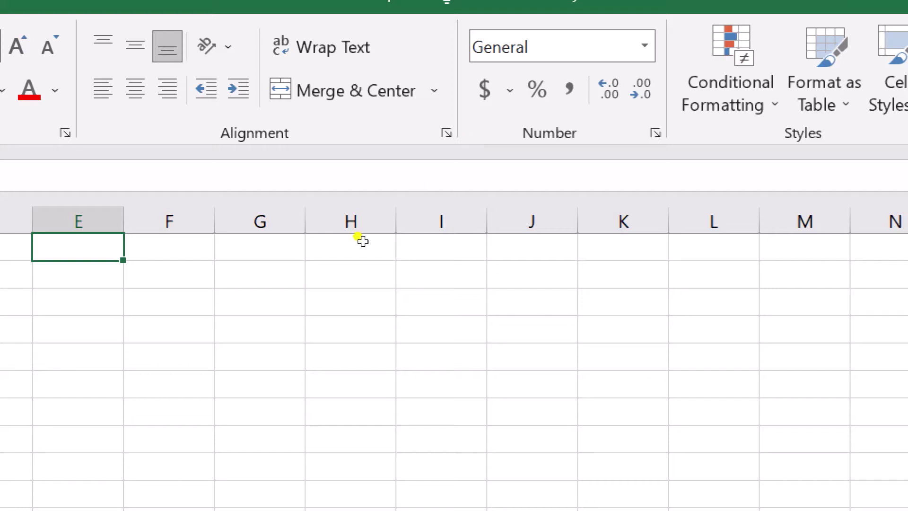
{"action": "key", "text": "ctrl+z"}
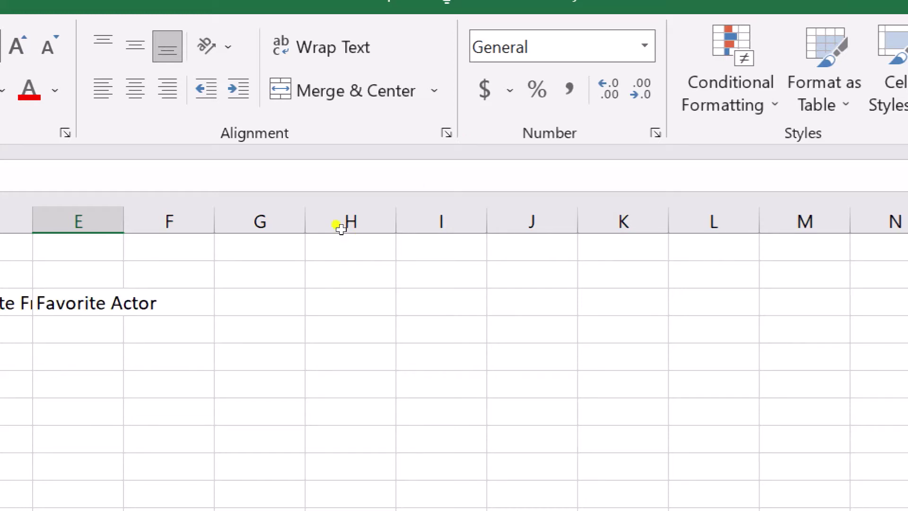
{"action": "key", "text": "Right"}
{"action": "key", "text": "Left"}
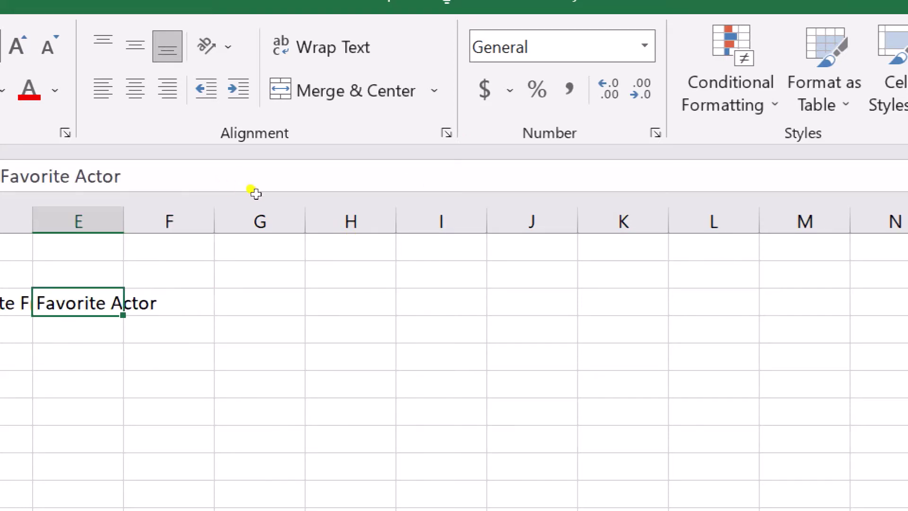
{"action": "key", "text": "Right"}
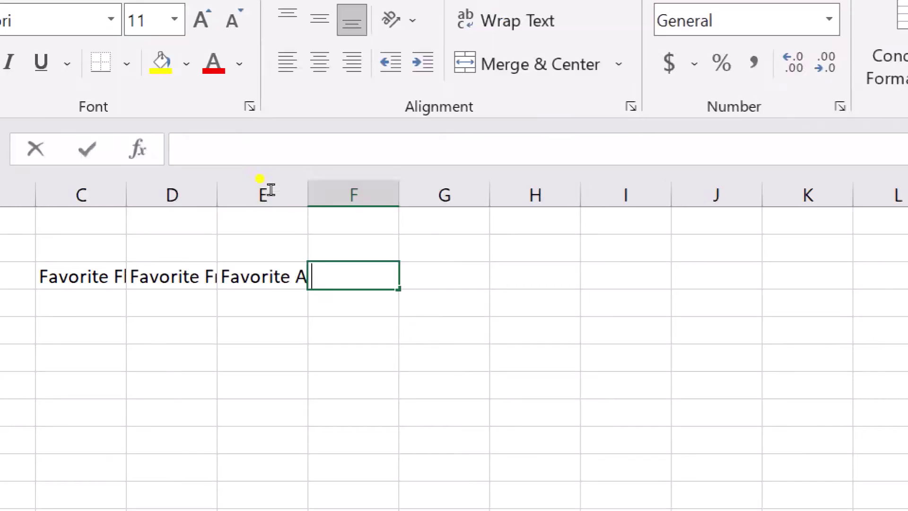
{"action": "type", "text": "Favo"}
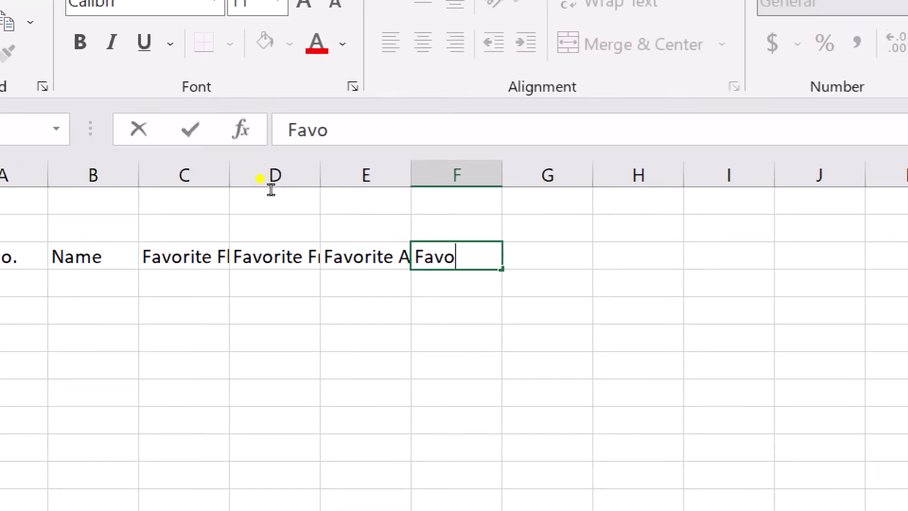
{"action": "type", "text": "rite"}
{"action": "type", "text": " A"}
{"action": "type", "text": "cr"}
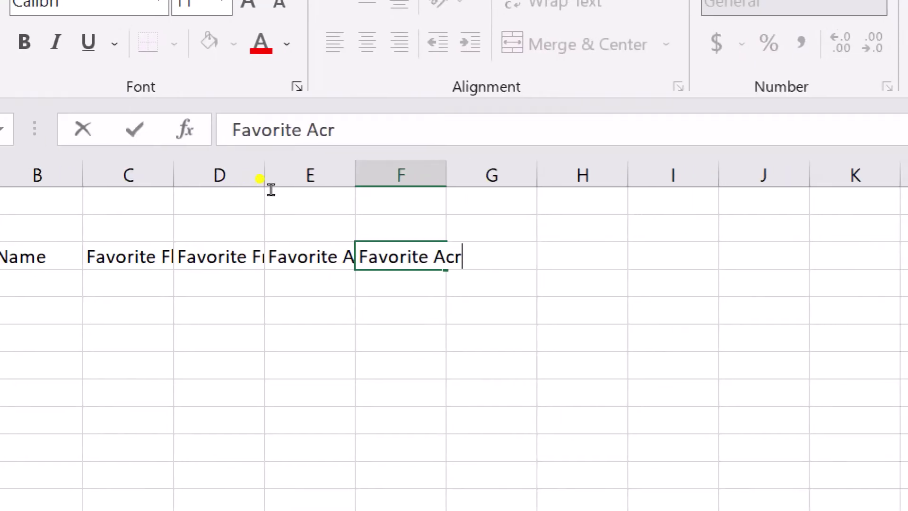
{"action": "type", "text": "ess"}
{"action": "key", "text": "BackSpace"}
{"action": "key", "text": "BackSpace"}
{"action": "key", "text": "BackSpace"}
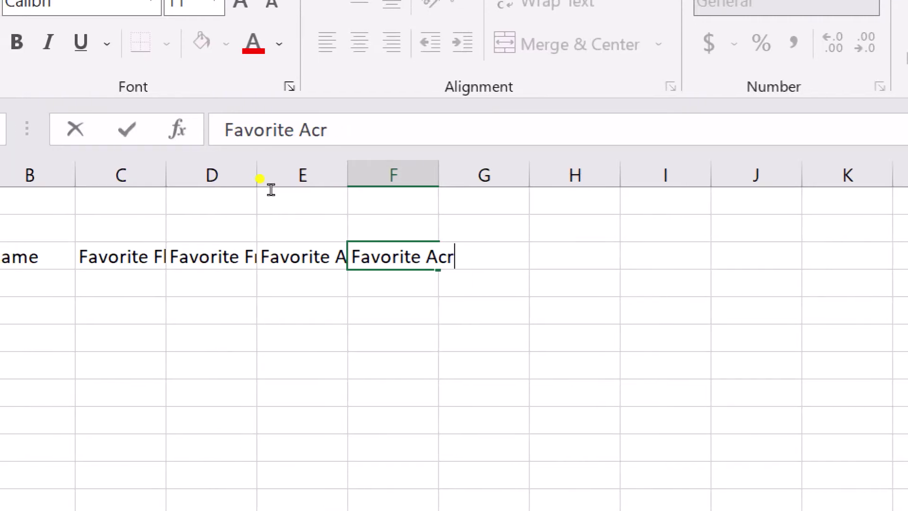
{"action": "key", "text": "BackSpace"}
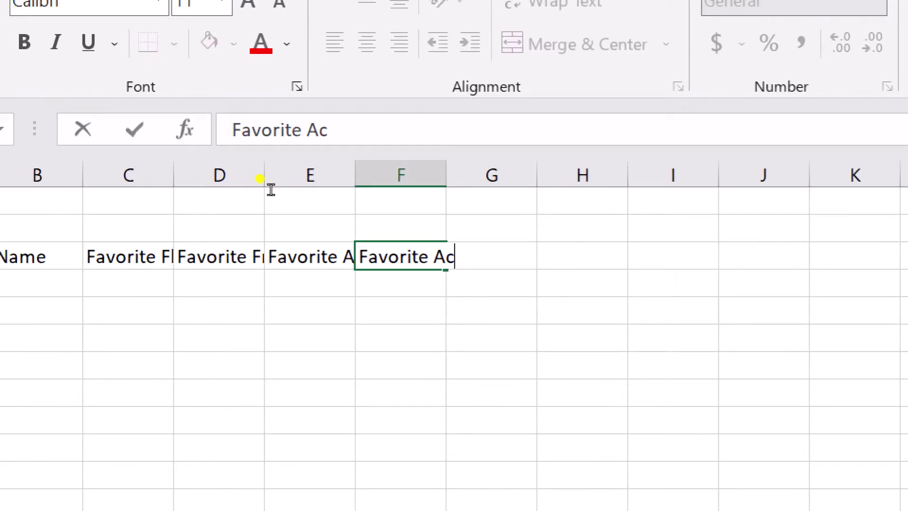
{"action": "type", "text": "tre"}
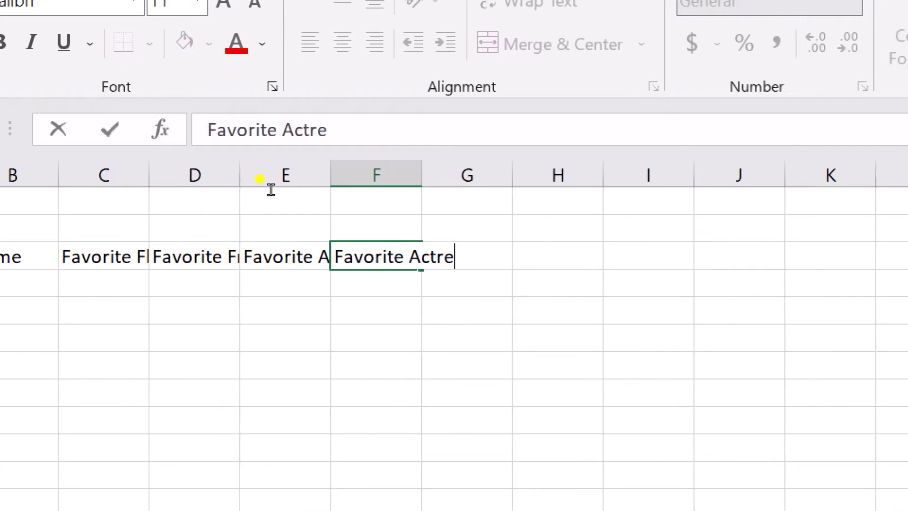
{"action": "type", "text": "ss"}
{"action": "key", "text": "Tab"}
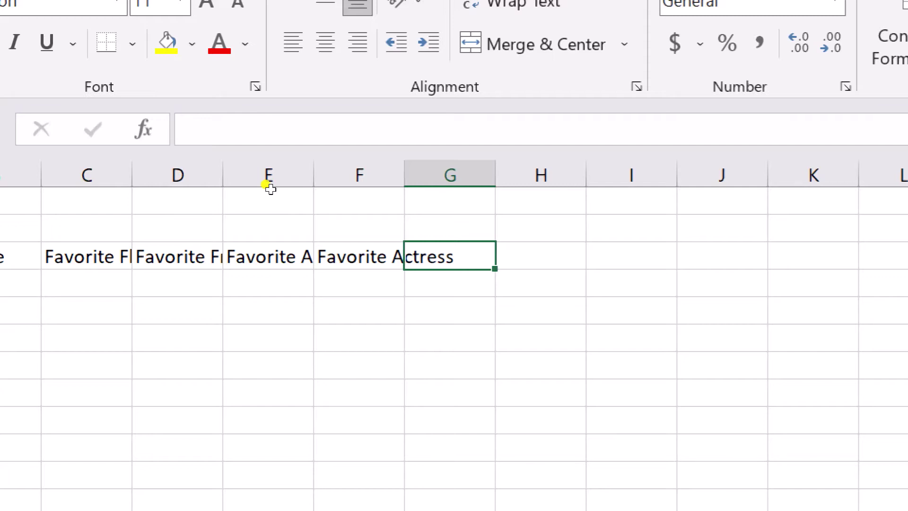
{"action": "type", "text": "Fa"}
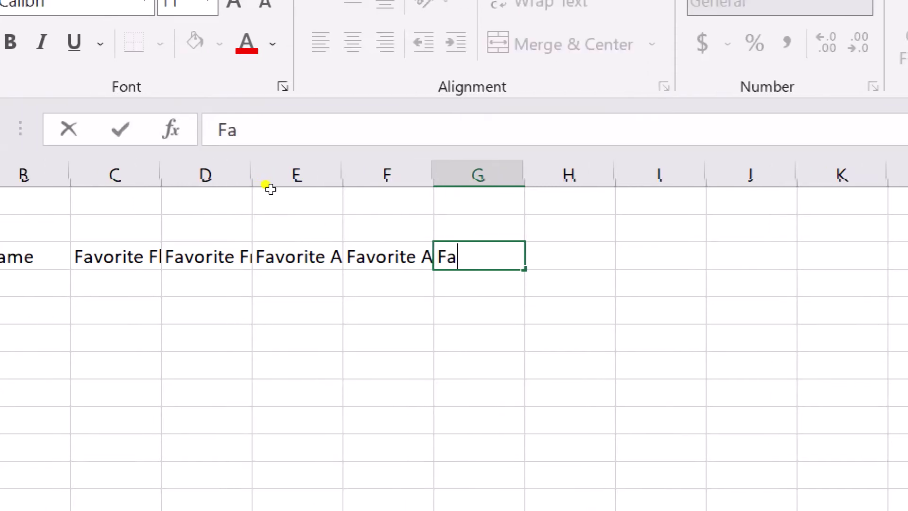
{"action": "type", "text": "vorite "}
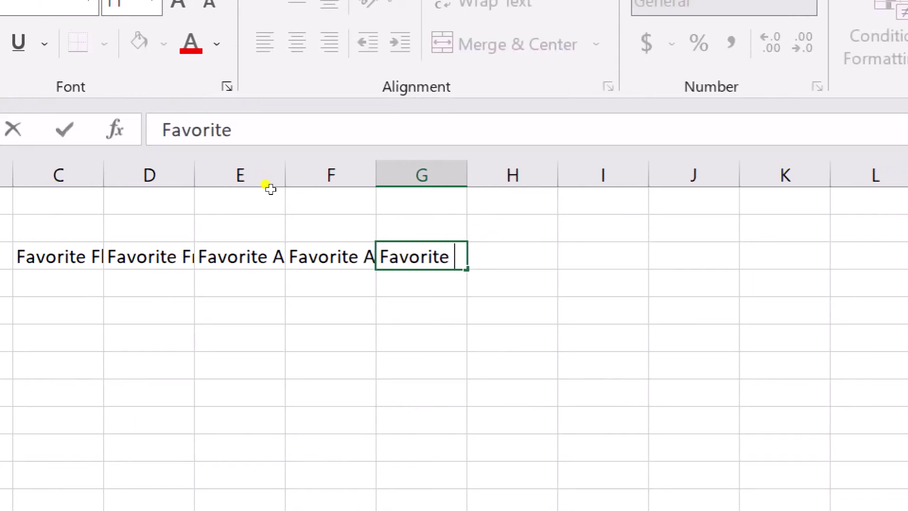
{"action": "type", "text": "Holiday "}
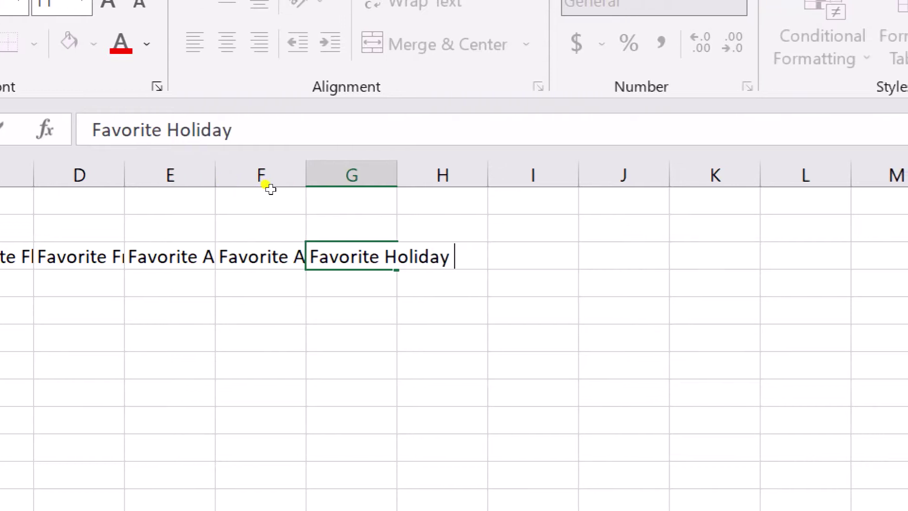
{"action": "type", "text": "Dest"}
{"action": "type", "text": "inat"}
{"action": "type", "text": "io"}
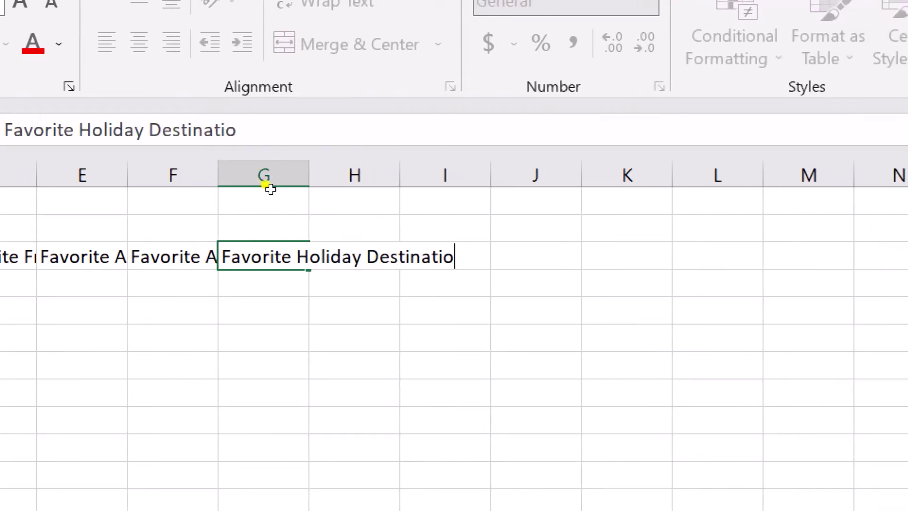
{"action": "type", "text": "n"}
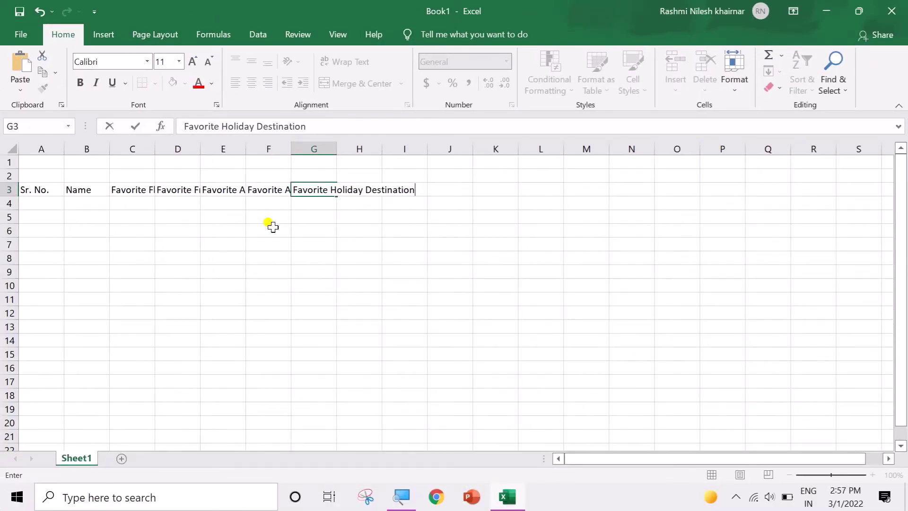
Step: Widen columns C to G to fit the Favorite Flower, Fruit, Actor, Actress and Holiday Destination headings
{"action": "left_click", "coordinate": [269, 229]}
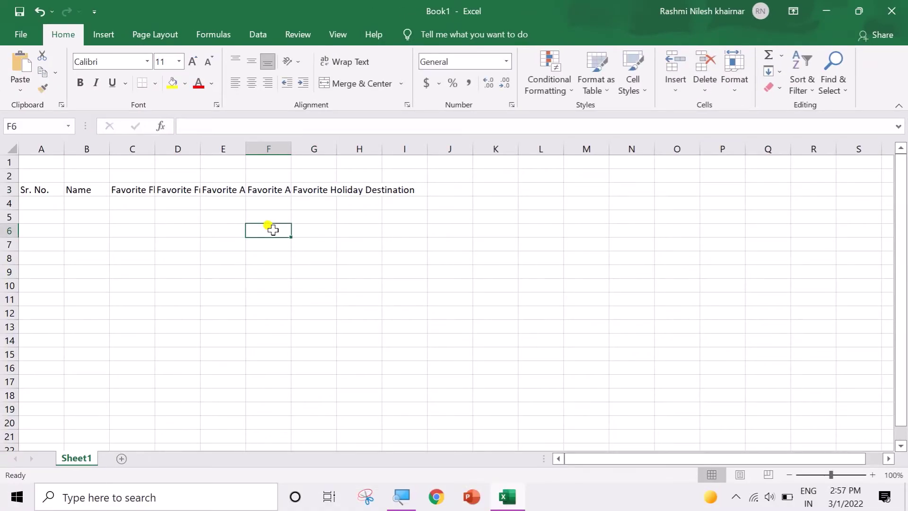
{"action": "left_click", "coordinate": [110, 189]}
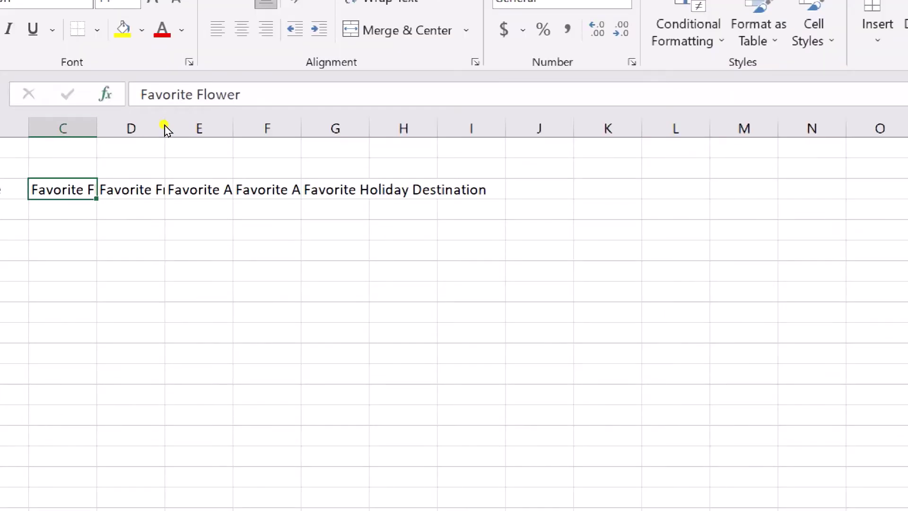
{"action": "left_click_drag", "start_coordinate": [155, 146], "coordinate": [259, 149]}
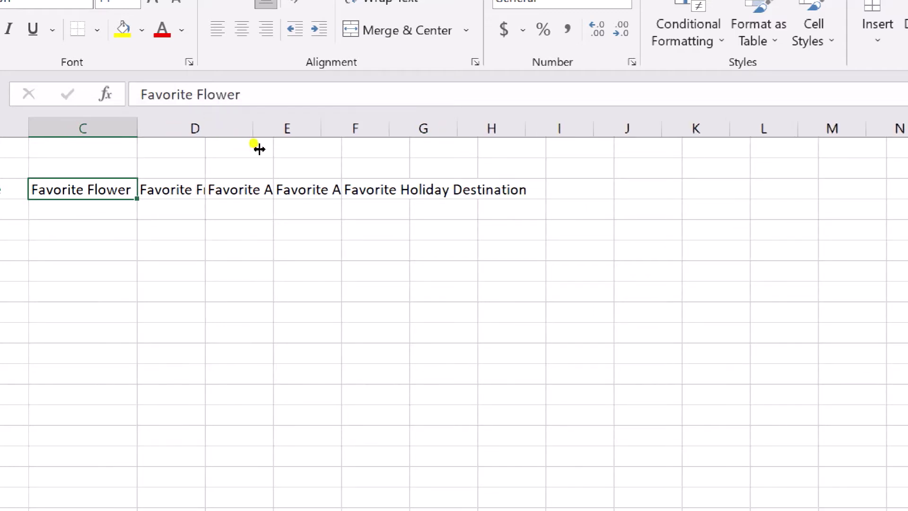
{"action": "double_click", "coordinate": [254, 148]}
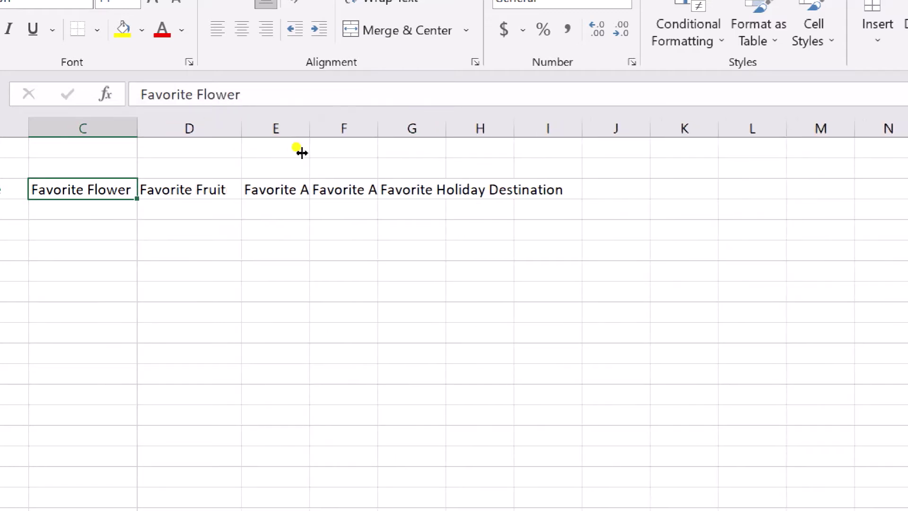
{"action": "left_click_drag", "start_coordinate": [309, 150], "coordinate": [353, 149]}
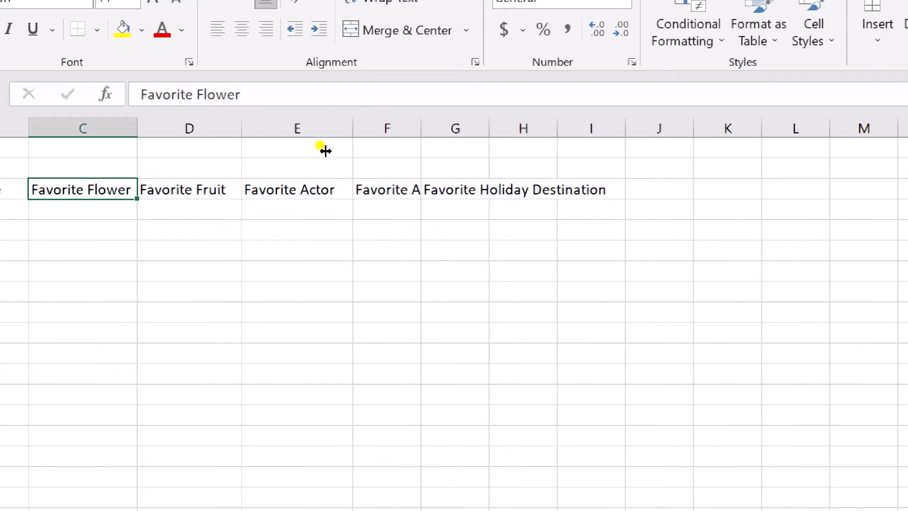
{"action": "double_click", "coordinate": [420, 147]}
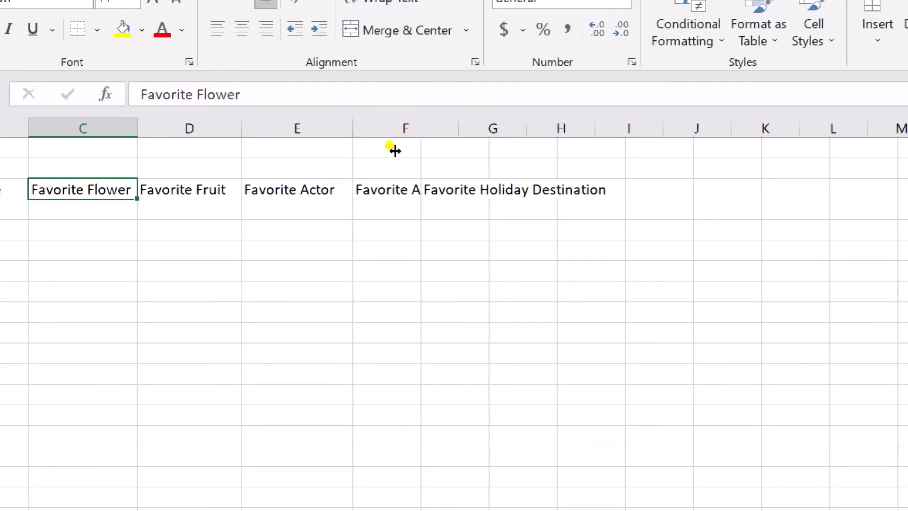
{"action": "left_click_drag", "start_coordinate": [395, 151], "coordinate": [404, 152]}
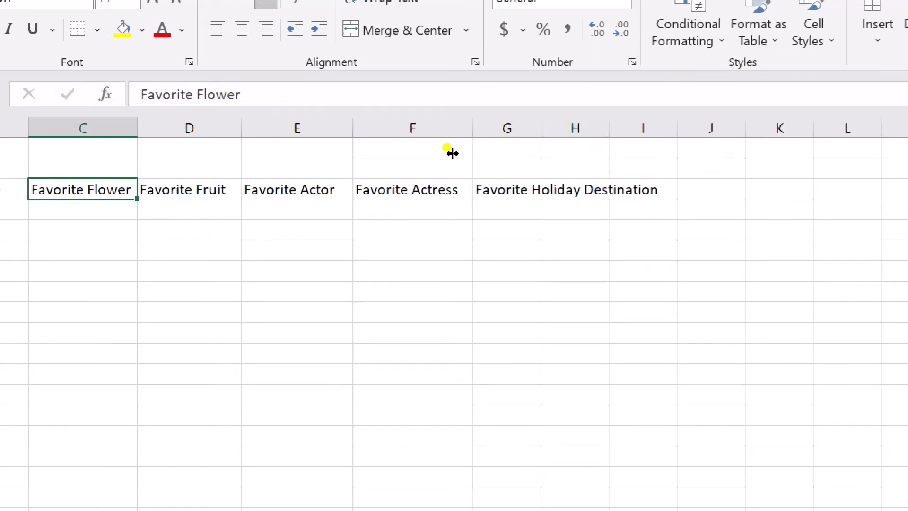
{"action": "left_click_drag", "start_coordinate": [452, 152], "coordinate": [533, 150]}
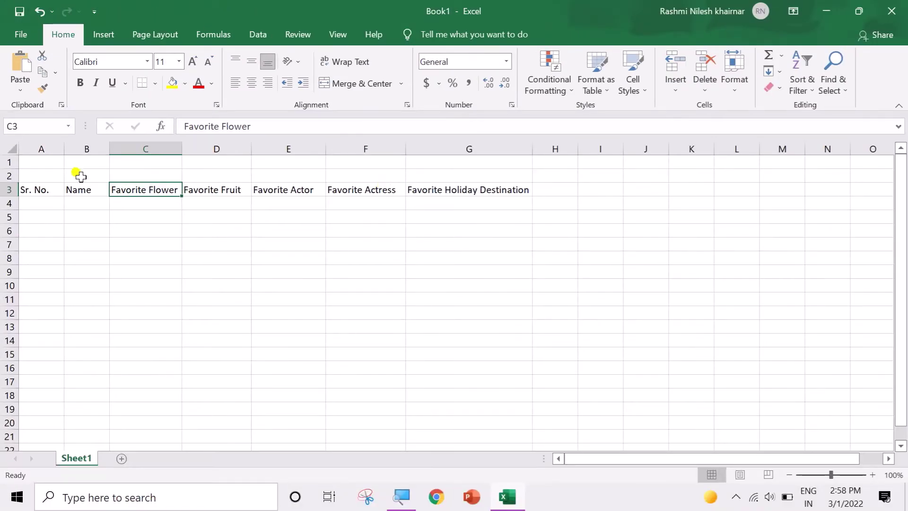
Step: Enter the title 'My Slambook' in cell A1
{"action": "left_click", "coordinate": [59, 163]}
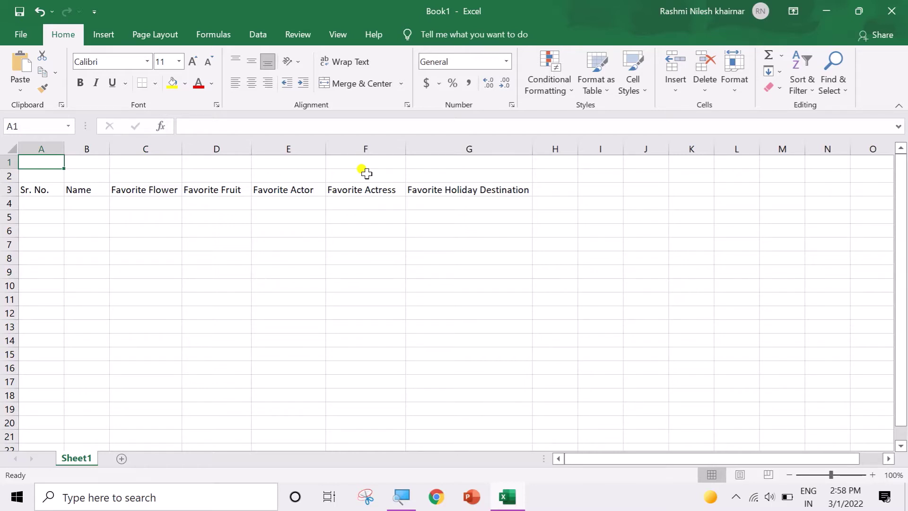
{"action": "type", "text": "Slambook"}
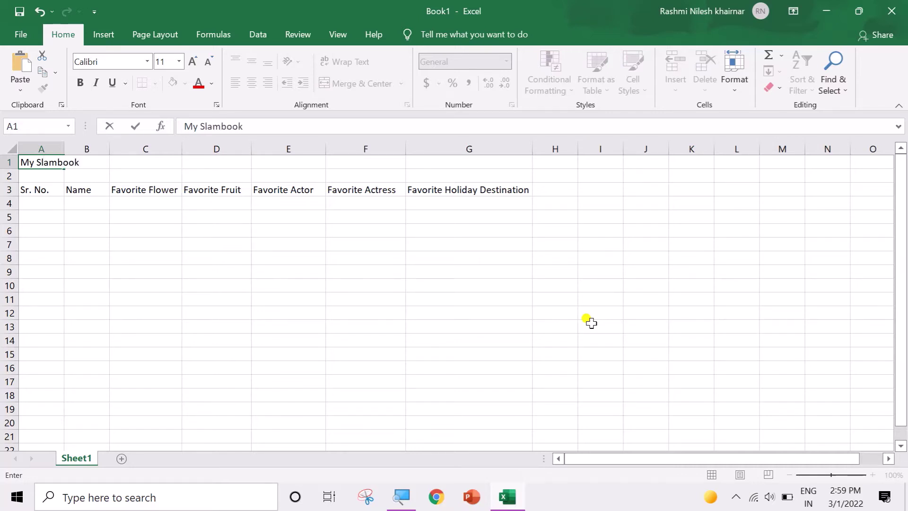
{"action": "left_click", "coordinate": [65, 229]}
Step: Merge and centre A1:G2 for the My Slambook title, with middle vertical alignment
{"action": "left_click_drag", "start_coordinate": [34, 162], "coordinate": [420, 161]}
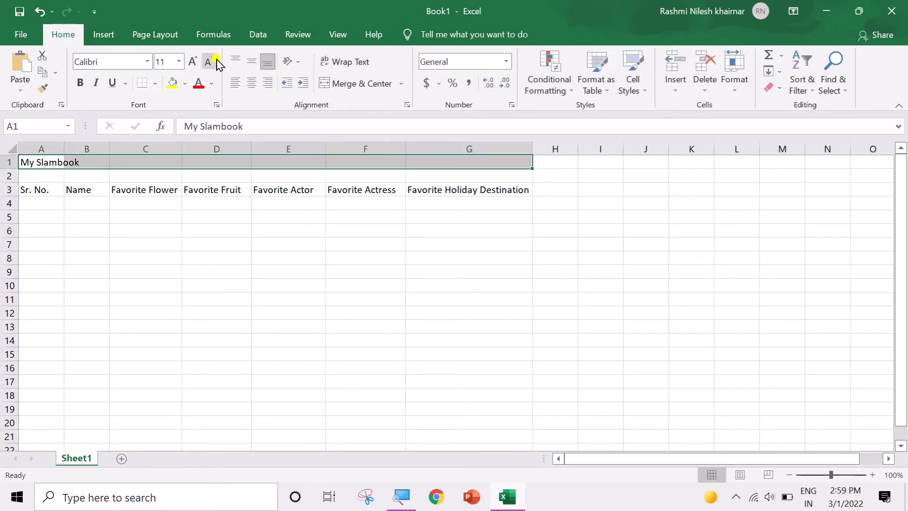
{"action": "left_click", "coordinate": [331, 83]}
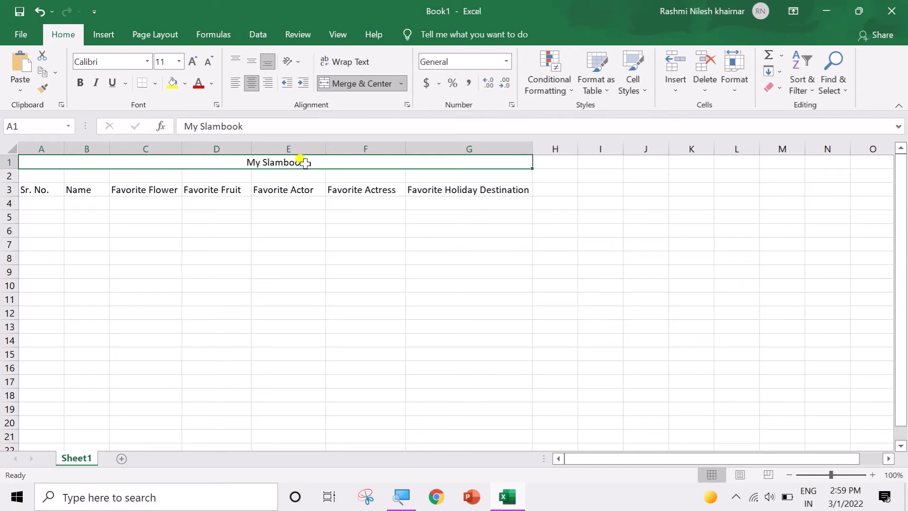
{"action": "left_click_drag", "start_coordinate": [302, 163], "coordinate": [301, 175]}
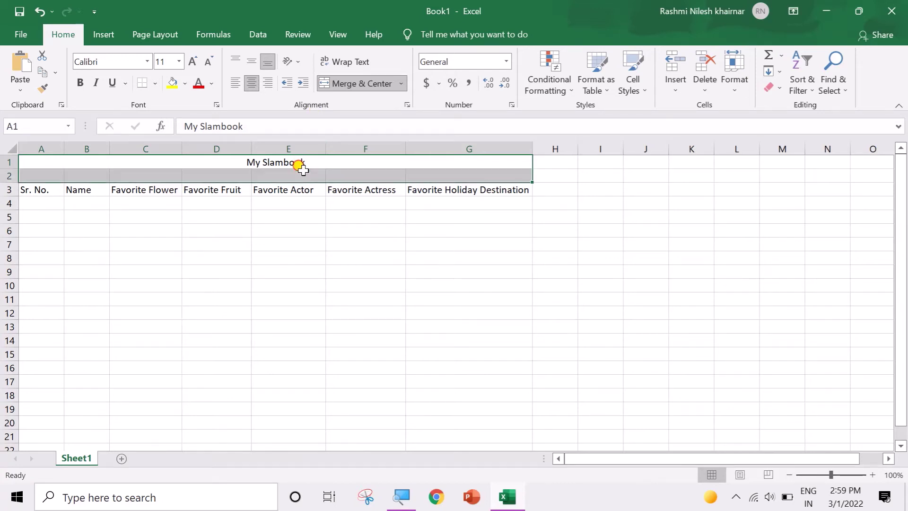
{"action": "left_click", "coordinate": [331, 84]}
{"action": "left_click", "coordinate": [331, 84]}
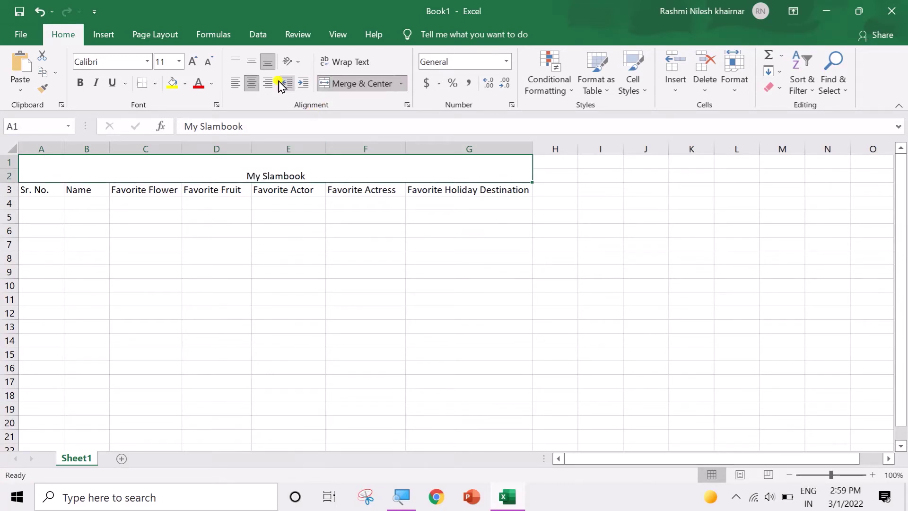
{"action": "left_click", "coordinate": [251, 63]}
Step: Increase the My Slambook title font size to 22, leaving its colour unchanged
{"action": "left_click", "coordinate": [194, 61]}
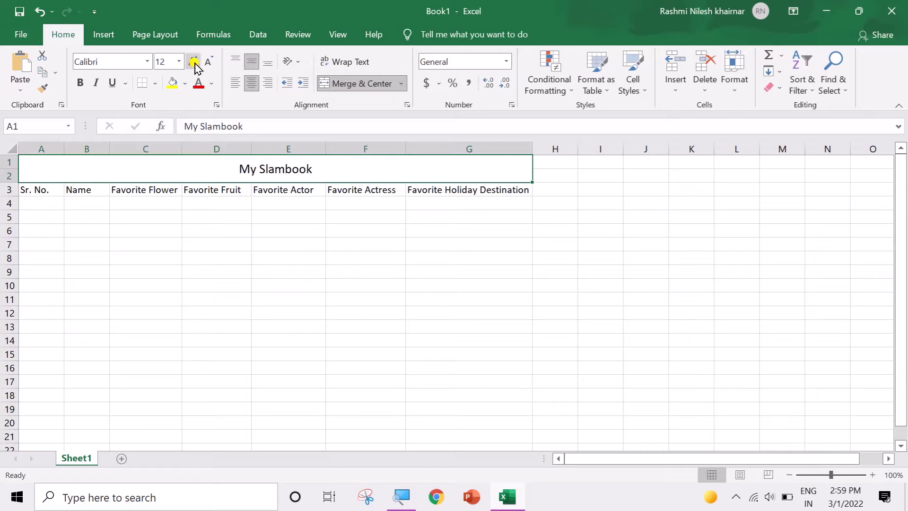
{"action": "left_click", "coordinate": [194, 61]}
{"action": "left_click", "coordinate": [194, 62]}
{"action": "left_click", "coordinate": [194, 62]}
{"action": "left_click", "coordinate": [194, 61]}
{"action": "left_click", "coordinate": [194, 61]}
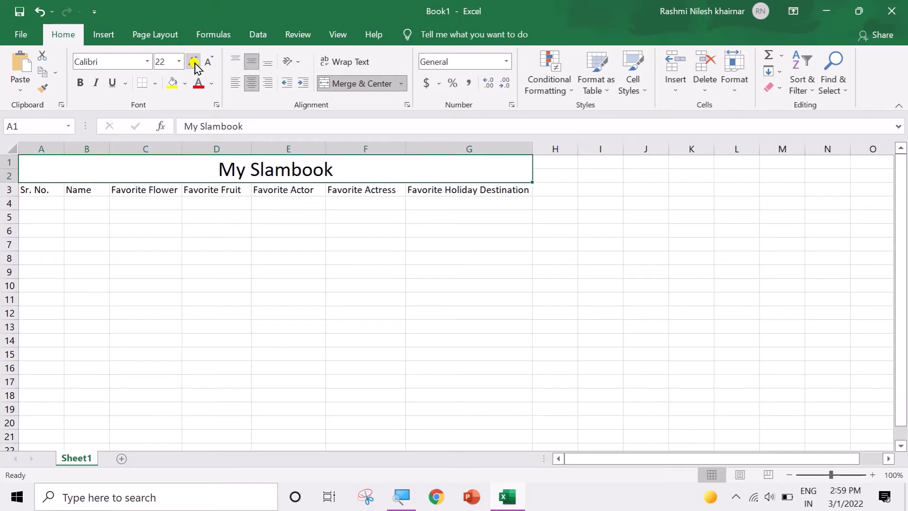
{"action": "left_click", "coordinate": [212, 84]}
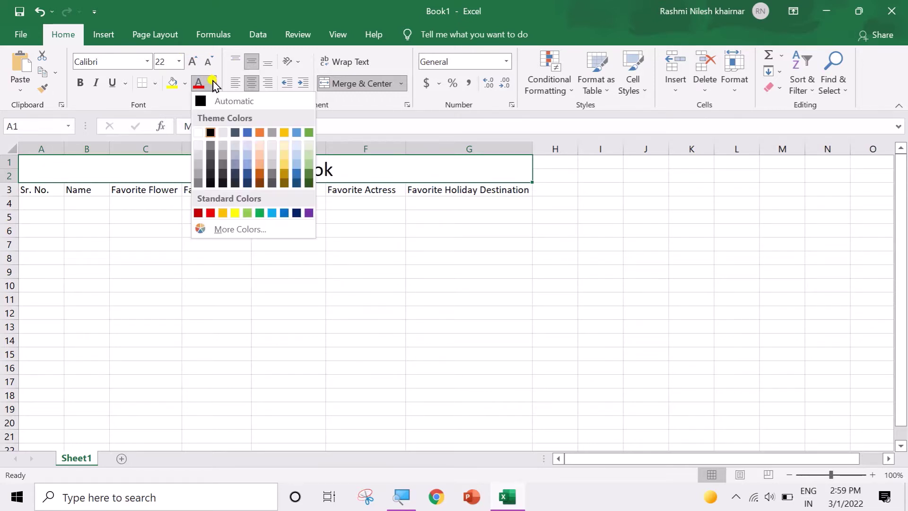
{"action": "left_click", "coordinate": [109, 260]}
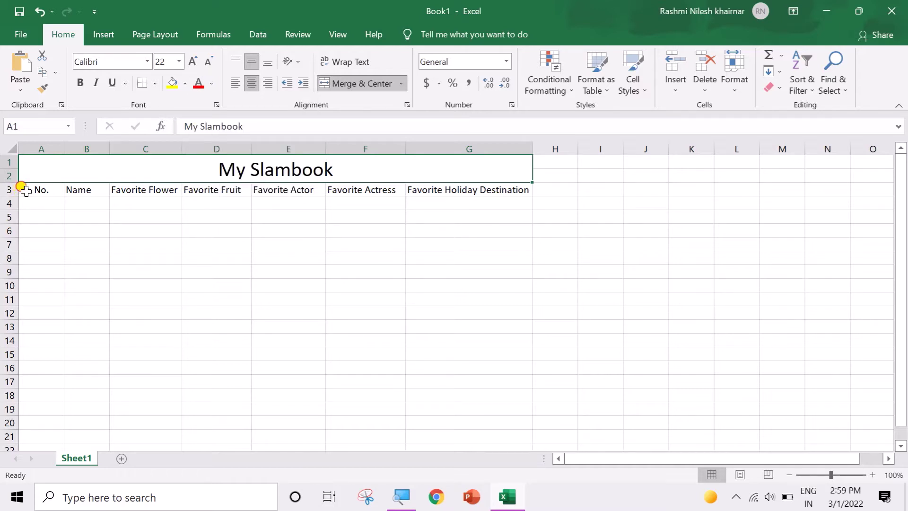
Step: Increase the row 3 headings A3:G3 to font size 16
{"action": "left_click_drag", "start_coordinate": [25, 190], "coordinate": [439, 189]}
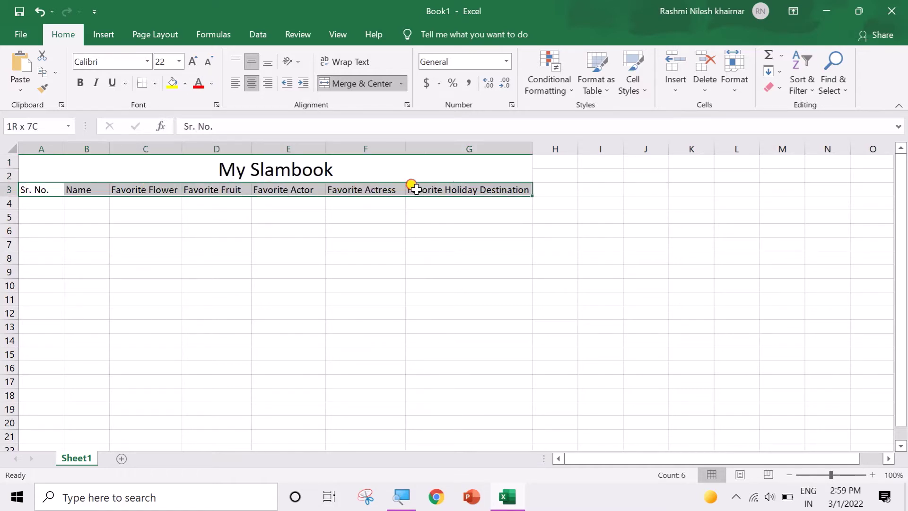
{"action": "left_click", "coordinate": [193, 62]}
{"action": "left_click", "coordinate": [193, 62]}
{"action": "left_click", "coordinate": [193, 62]}
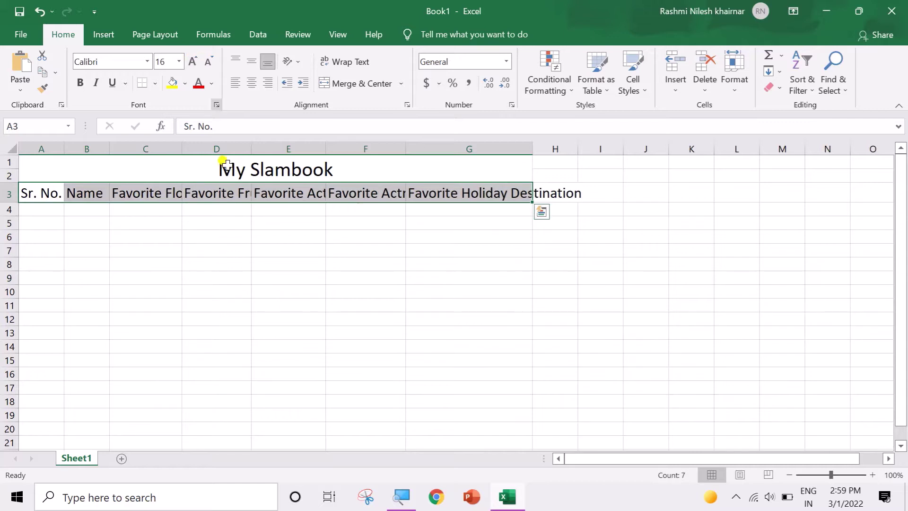
{"action": "left_click", "coordinate": [222, 222]}
Step: Widen columns B through G to fit Name and the enlarged Favorite headings
{"action": "left_click_drag", "start_coordinate": [109, 151], "coordinate": [152, 151]}
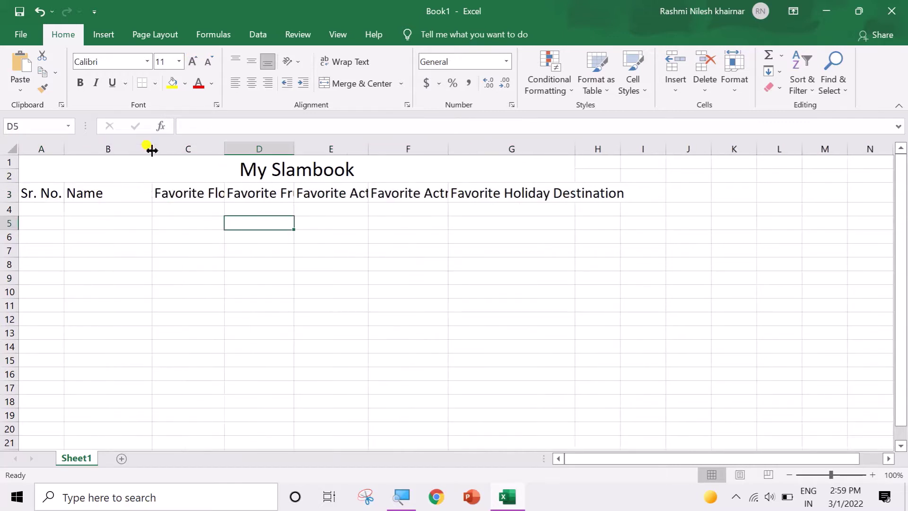
{"action": "left_click_drag", "start_coordinate": [225, 151], "coordinate": [267, 150]}
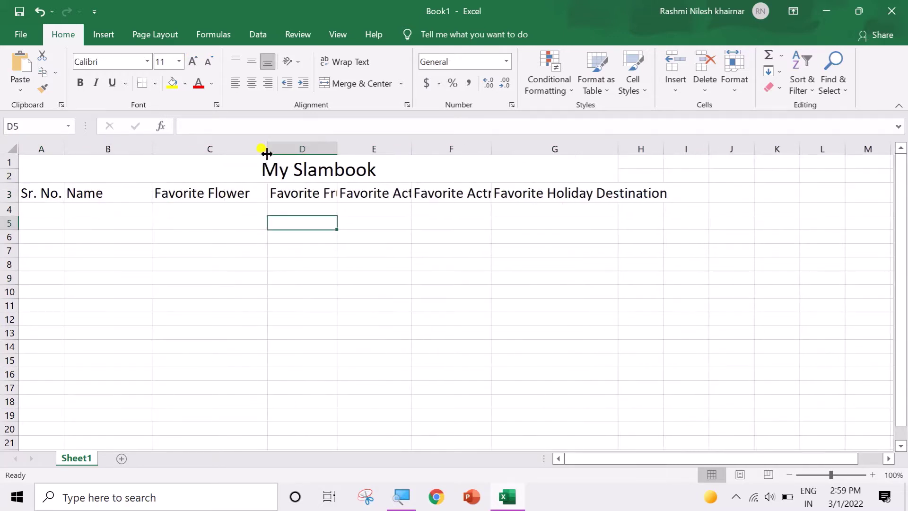
{"action": "left_click_drag", "start_coordinate": [333, 146], "coordinate": [373, 149]}
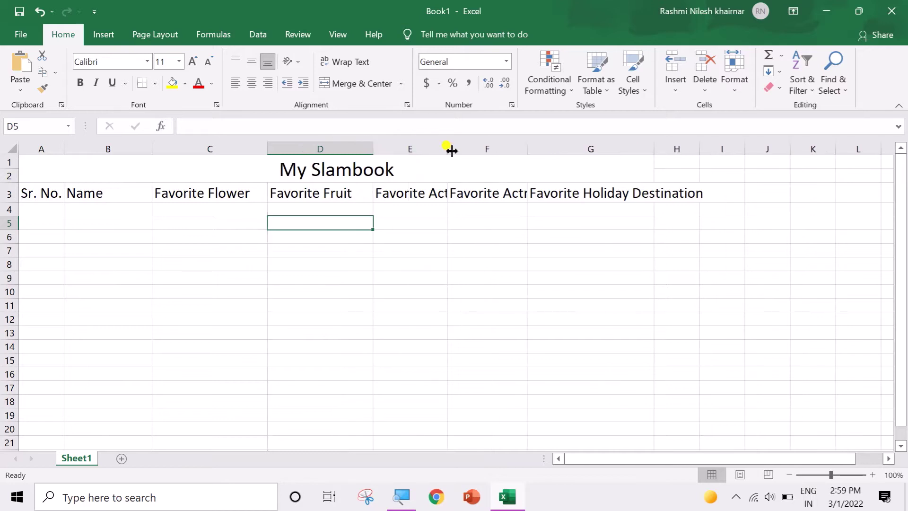
{"action": "mouse_move", "coordinate": [447, 151]}
{"action": "left_mouse_down"}
{"action": "mouse_move", "coordinate": [494, 150]}
{"action": "mouse_move", "coordinate": [484, 150]}
{"action": "left_mouse_up"}
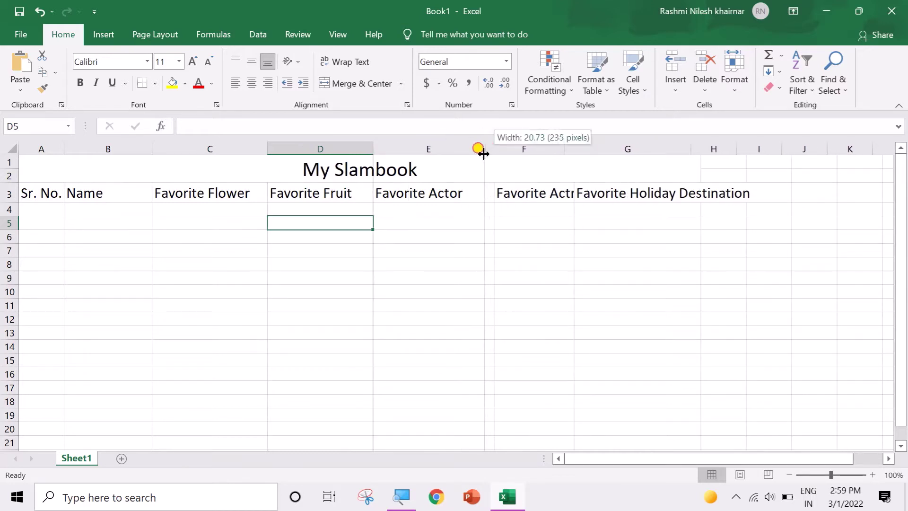
{"action": "left_click_drag", "start_coordinate": [564, 150], "coordinate": [595, 150]}
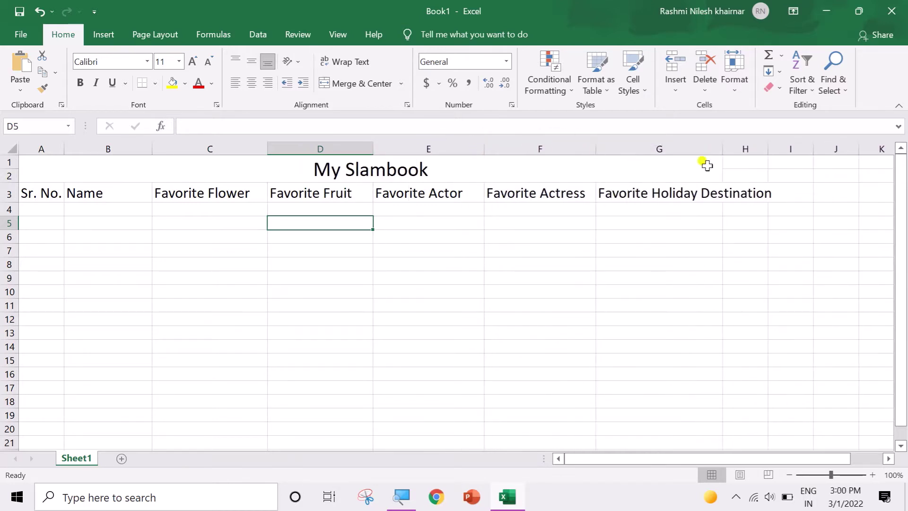
{"action": "left_click_drag", "start_coordinate": [723, 150], "coordinate": [781, 150]}
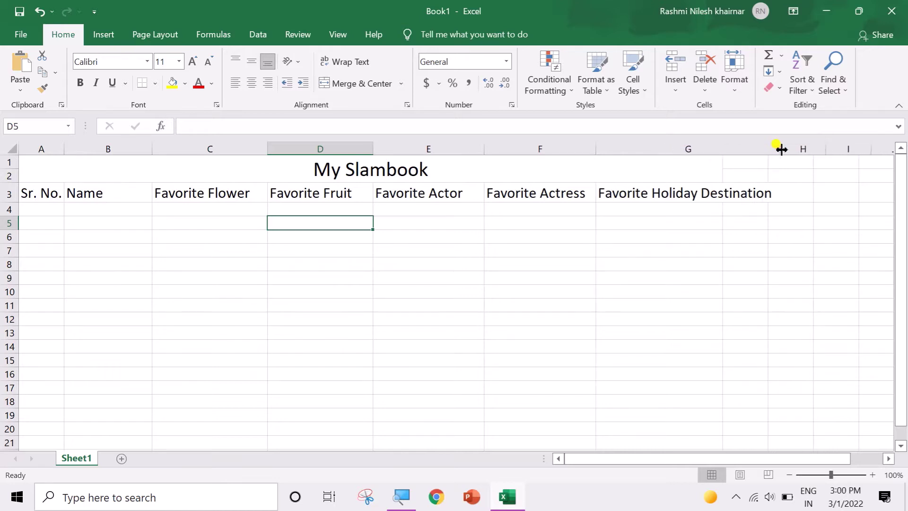
Step: Enter serial numbers 1 to 6 in cells A4:A9
{"action": "left_click", "coordinate": [29, 210]}
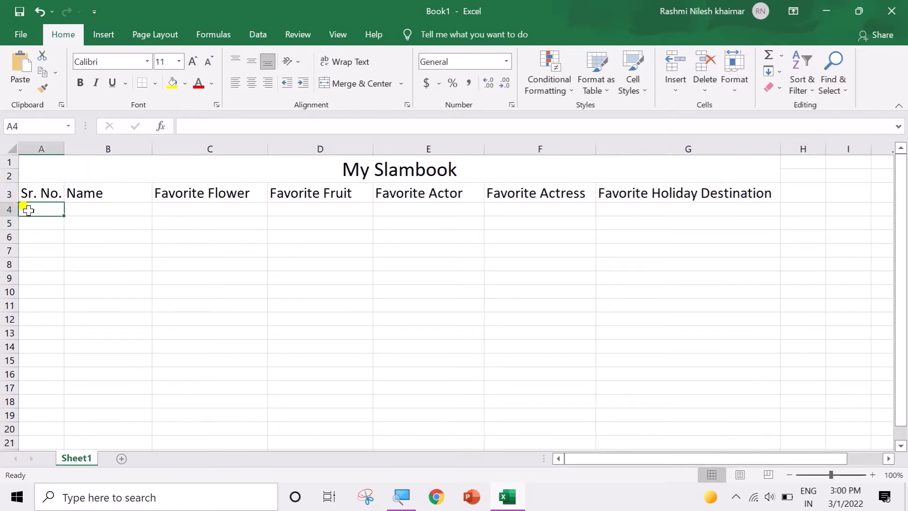
{"action": "type", "text": "1 2 3 "}
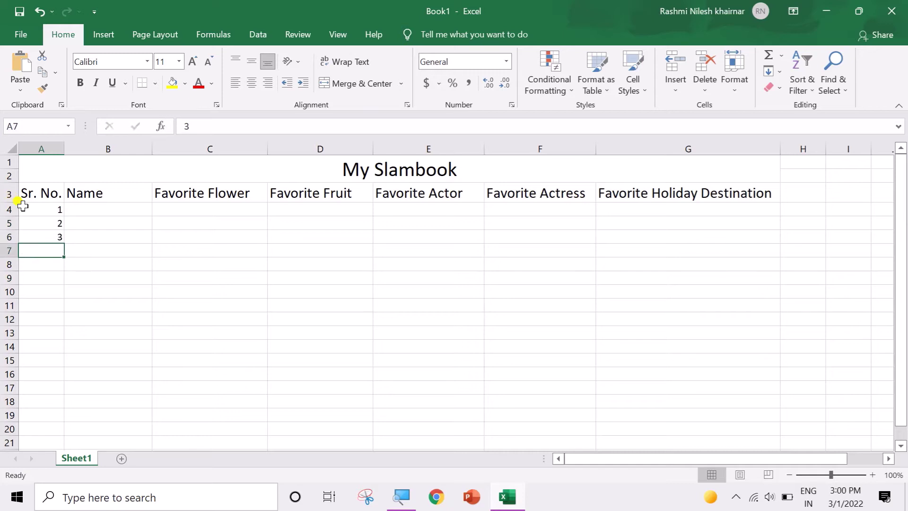
{"action": "type", "text": "4 5"}
{"action": "key", "text": "Return"}
{"action": "type", "text": "6"}
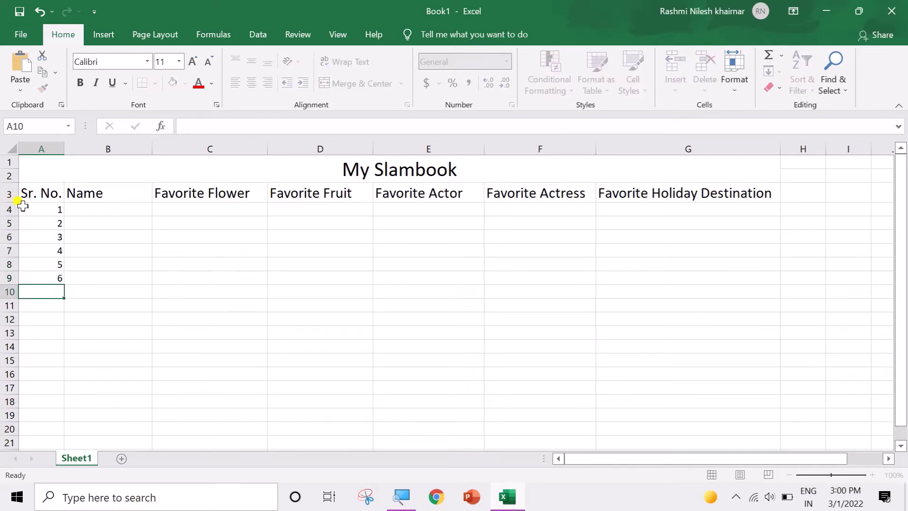
{"action": "key", "text": "Return"}
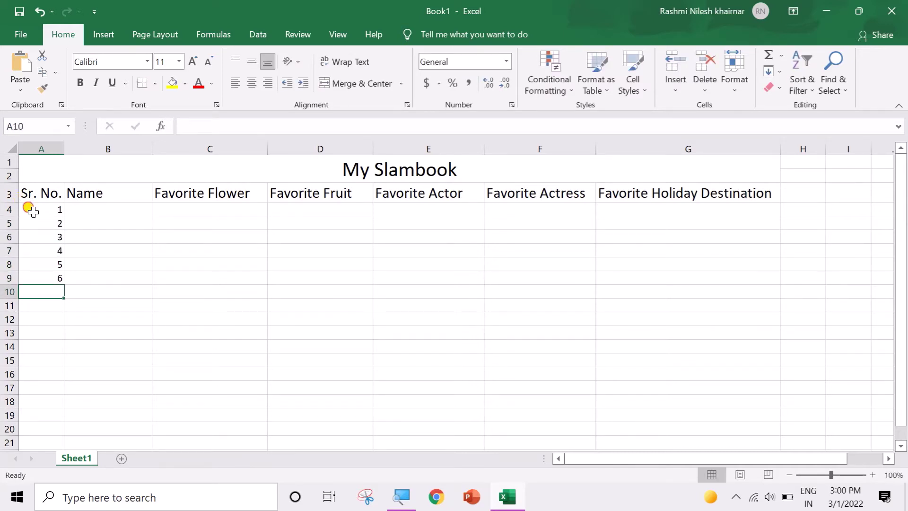
Step: Set the serial numbers in A4:A9 to font size 14 and centre them
{"action": "left_click_drag", "start_coordinate": [29, 210], "coordinate": [32, 278]}
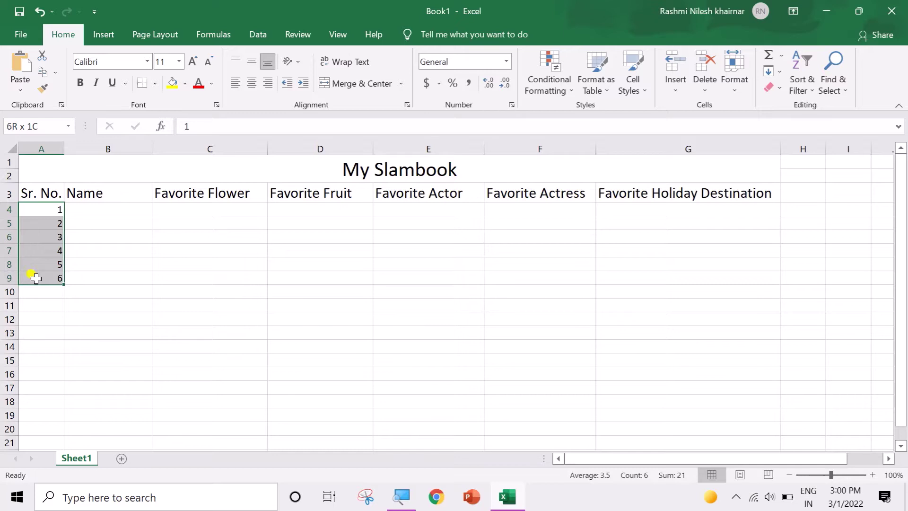
{"action": "left_click", "coordinate": [192, 62]}
{"action": "left_click", "coordinate": [191, 62]}
{"action": "left_click", "coordinate": [251, 83]}
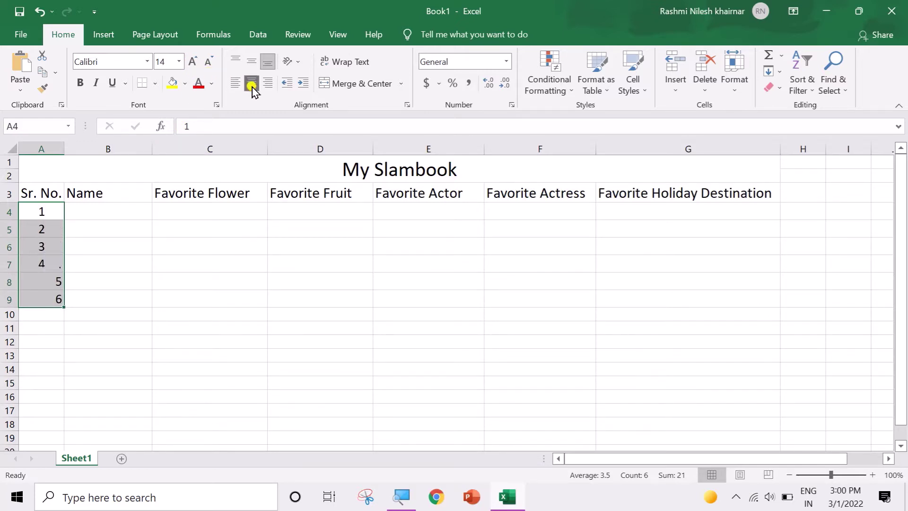
{"action": "left_click", "coordinate": [88, 230]}
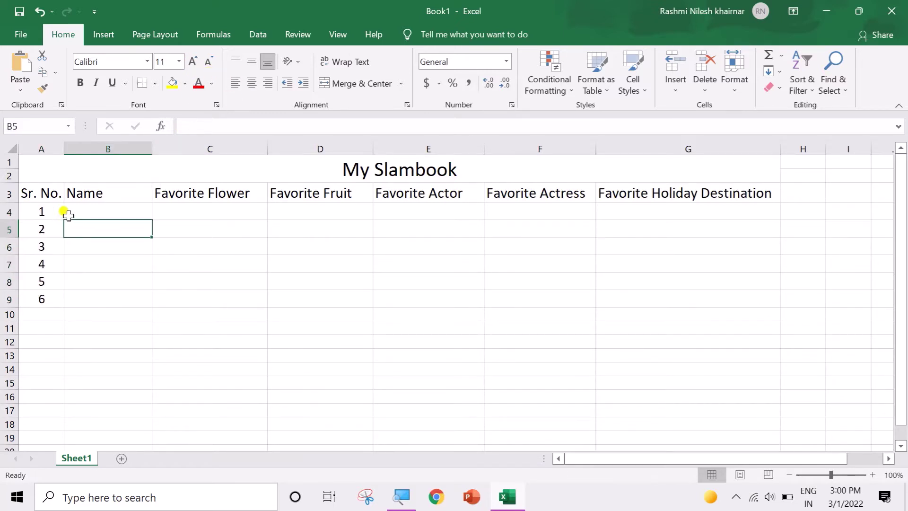
Step: Apply All Borders to the A1:G9 table and centre all of its text
{"action": "left_click_drag", "start_coordinate": [50, 172], "coordinate": [52, 294]}
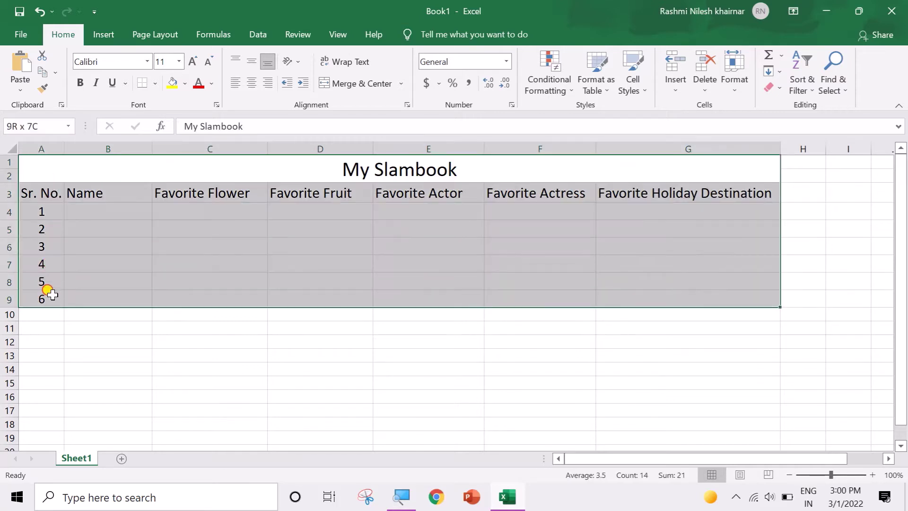
{"action": "left_click", "coordinate": [155, 84]}
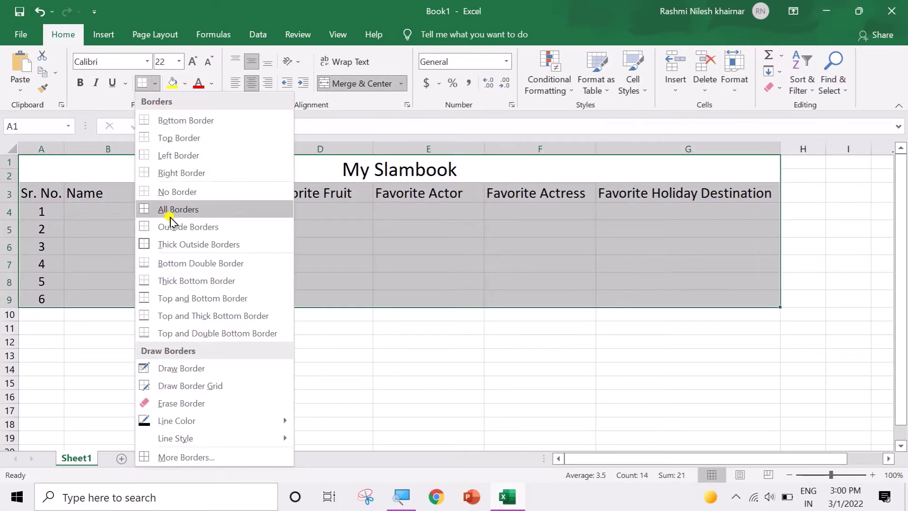
{"action": "left_click", "coordinate": [169, 209]}
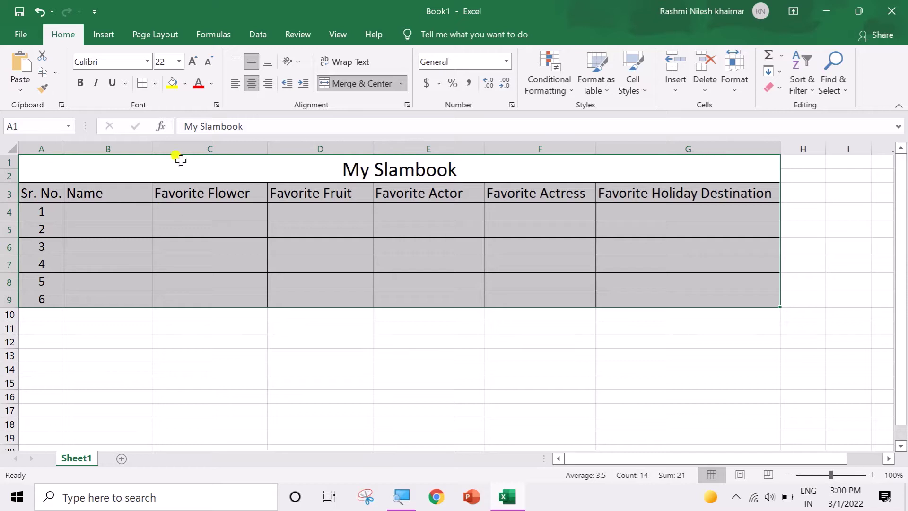
{"action": "left_click", "coordinate": [253, 84]}
{"action": "left_click", "coordinate": [252, 84]}
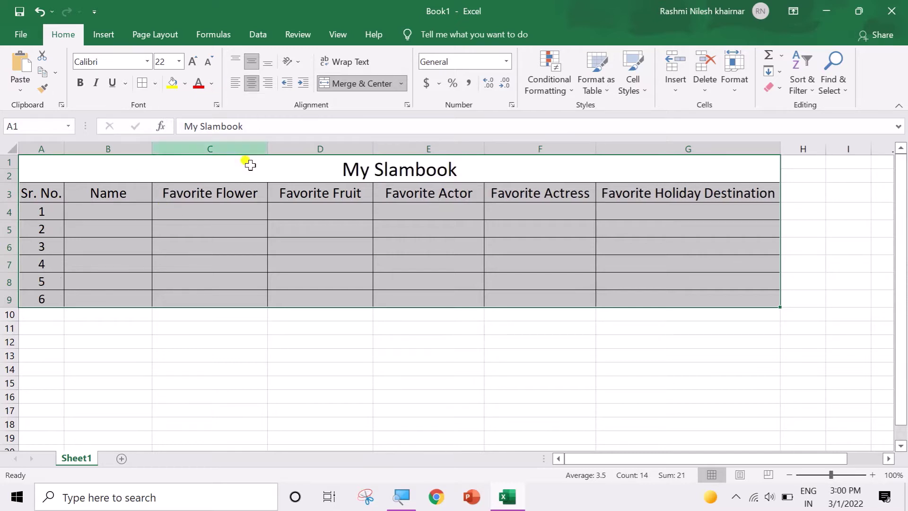
{"action": "left_click", "coordinate": [234, 239]}
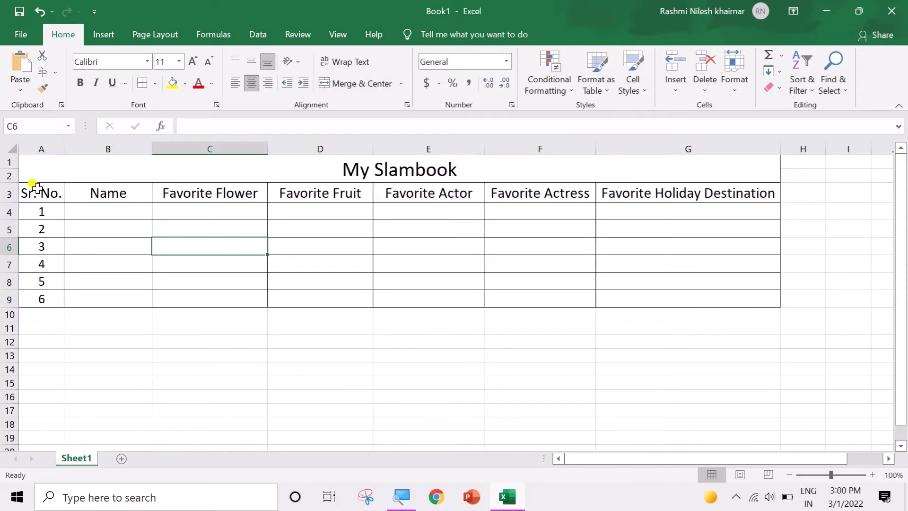
Step: Make the A3:G3 headings bold with a lavender fill
{"action": "left_click_drag", "start_coordinate": [33, 192], "coordinate": [636, 191]}
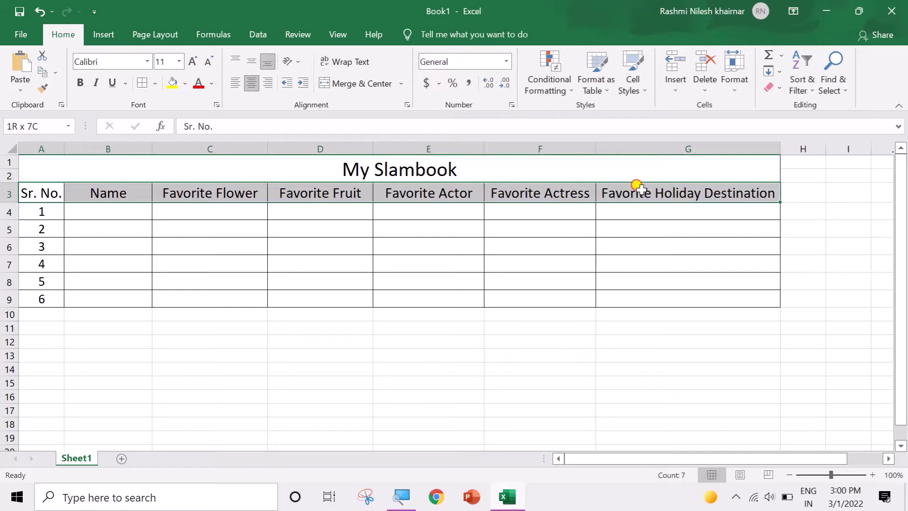
{"action": "left_click", "coordinate": [80, 83]}
{"action": "left_click", "coordinate": [188, 85]}
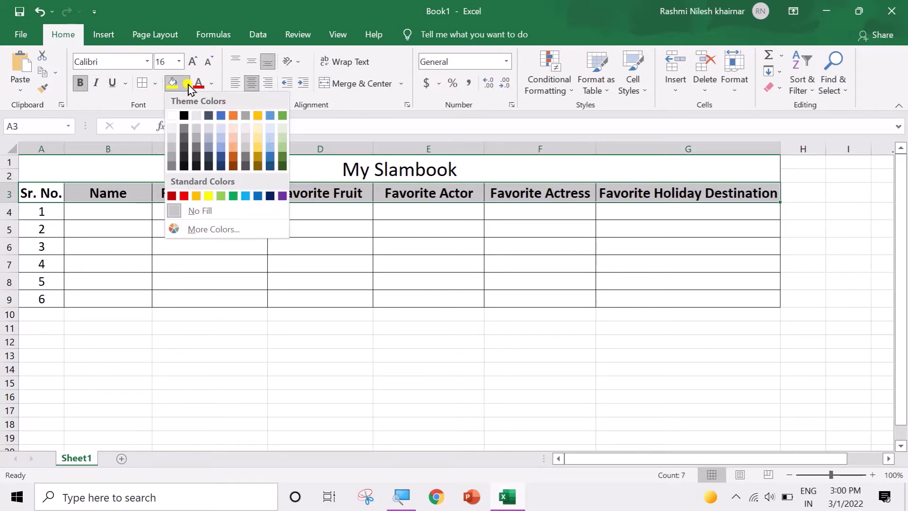
{"action": "left_click", "coordinate": [213, 229]}
{"action": "left_click", "coordinate": [496, 159]}
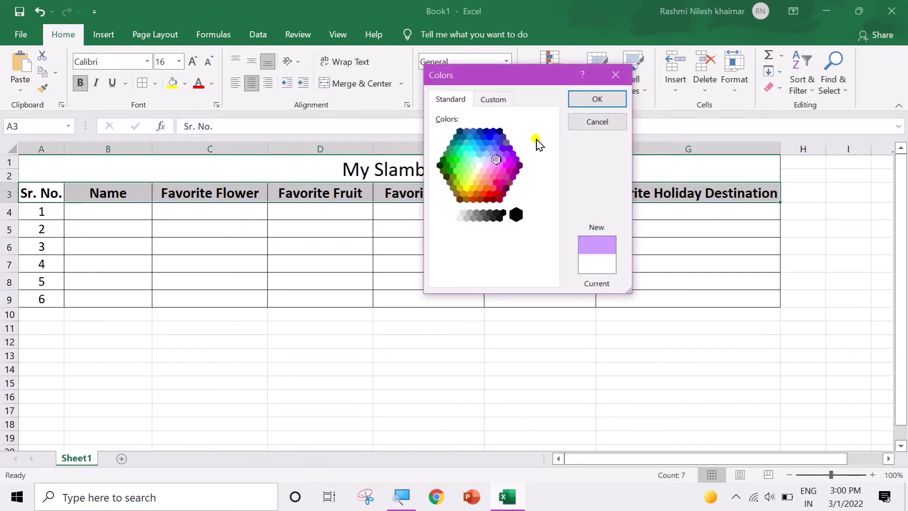
{"action": "left_click", "coordinate": [585, 99]}
Step: Give the My Slambook title a pink fill, keeping its text black
{"action": "left_click", "coordinate": [347, 168]}
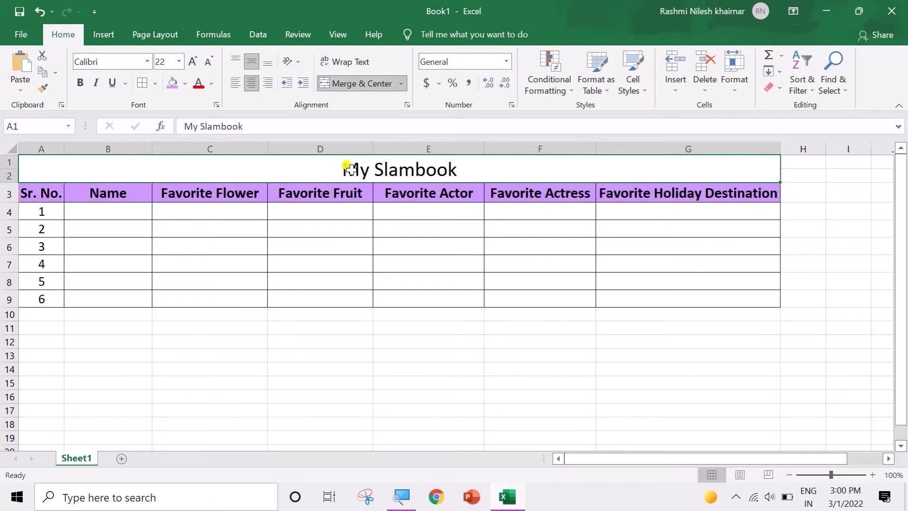
{"action": "left_click", "coordinate": [185, 84]}
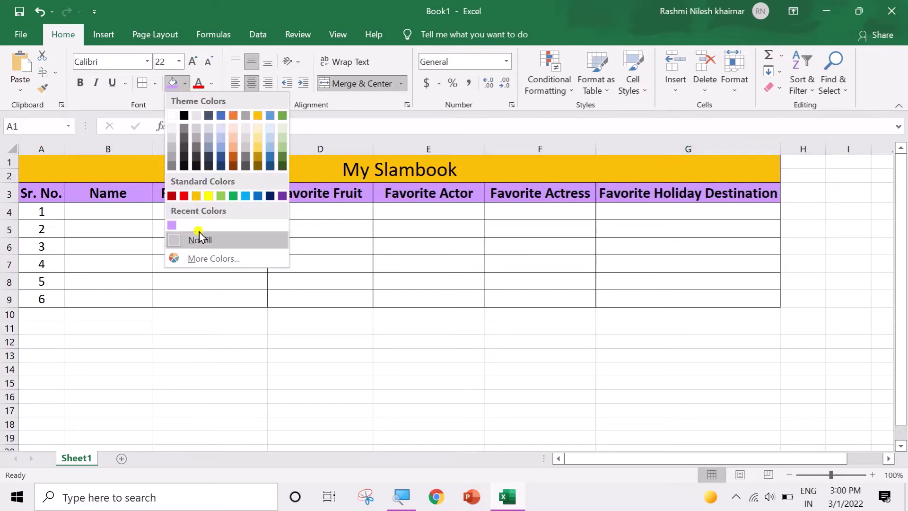
{"action": "left_click", "coordinate": [202, 260]}
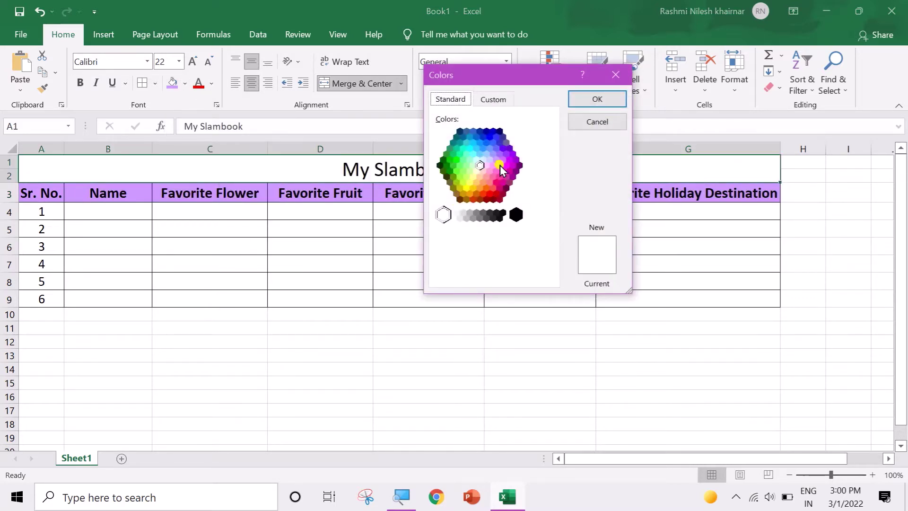
{"action": "left_click", "coordinate": [496, 167]}
{"action": "left_click", "coordinate": [578, 100]}
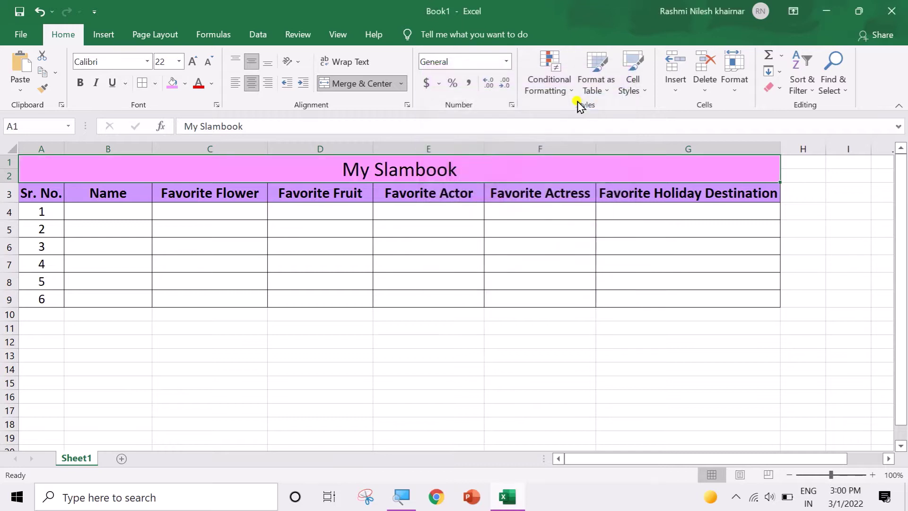
{"action": "left_click", "coordinate": [466, 241]}
{"action": "left_click", "coordinate": [350, 170]}
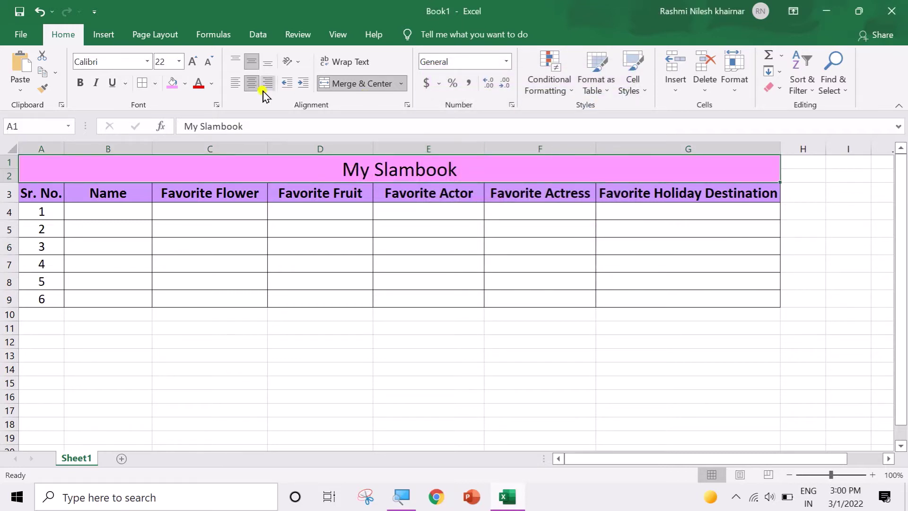
{"action": "left_click", "coordinate": [211, 84]}
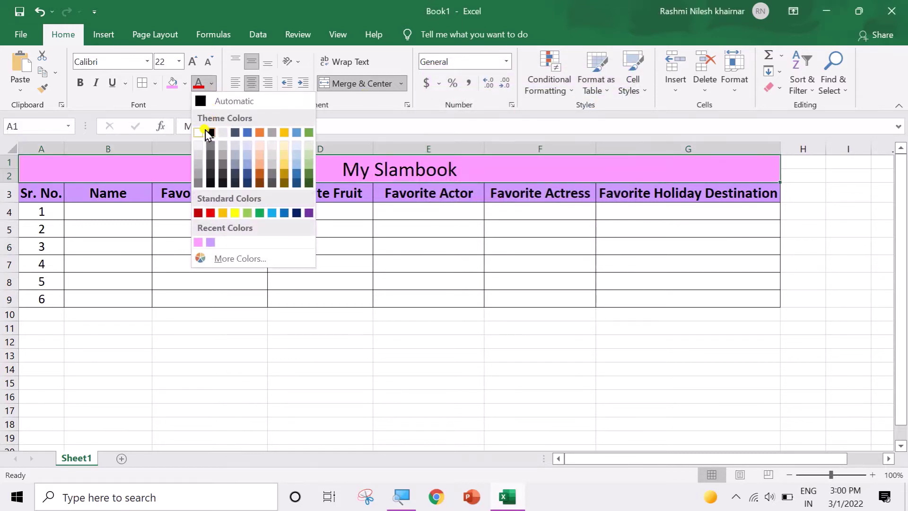
{"action": "left_click", "coordinate": [142, 259]}
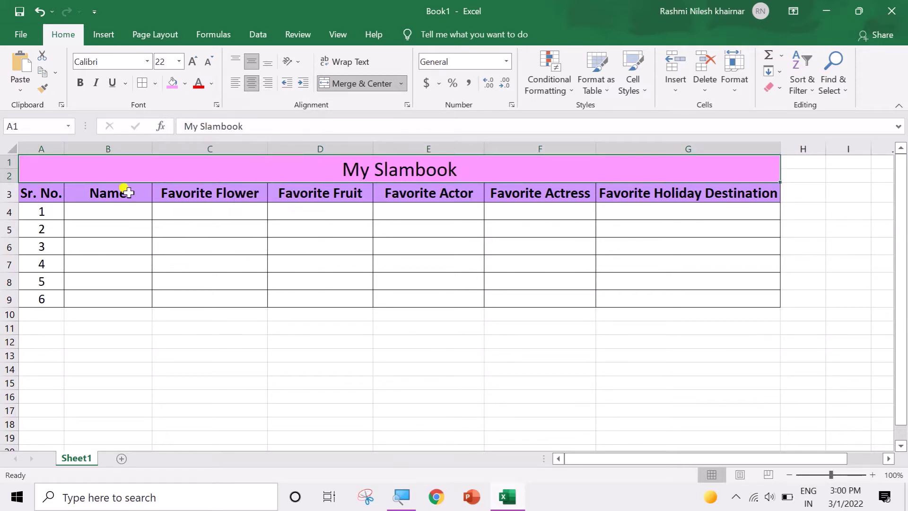
Step: Change the row 3 heading text colour to white
{"action": "left_click", "coordinate": [3, 194]}
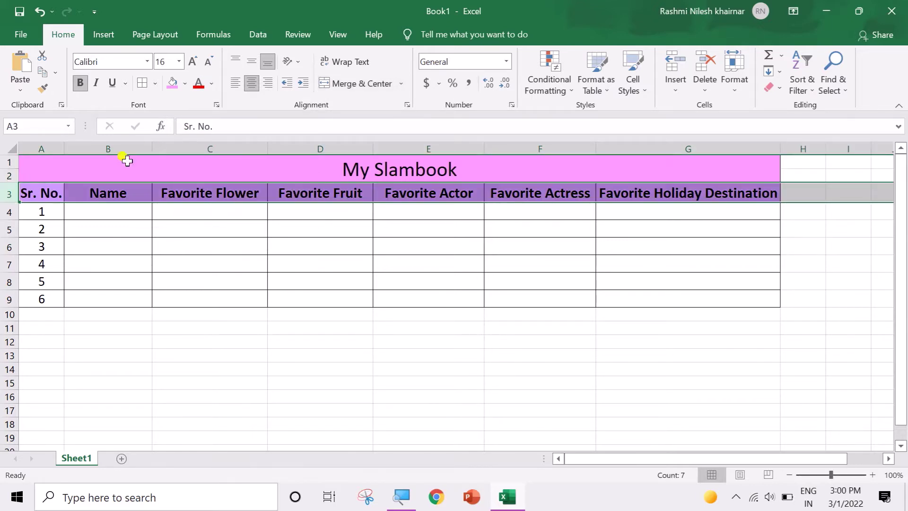
{"action": "left_click", "coordinate": [211, 83]}
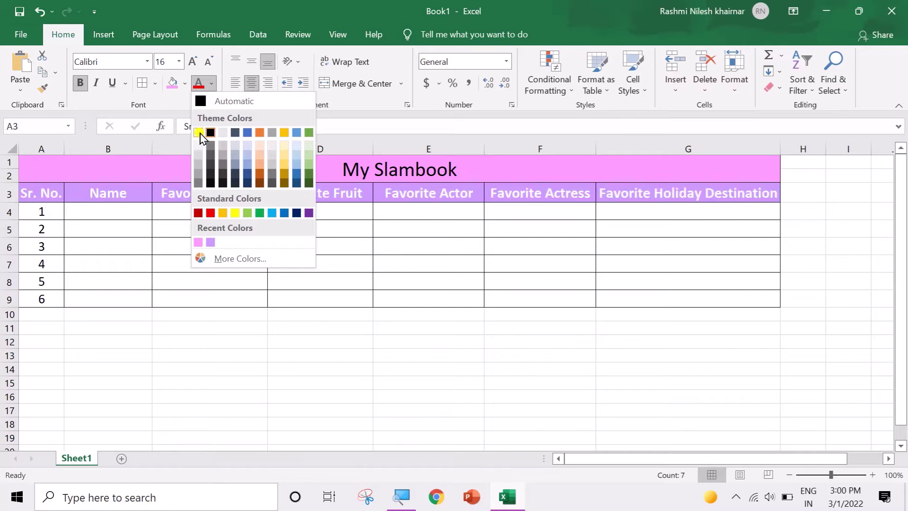
{"action": "left_click", "coordinate": [199, 133]}
{"action": "left_click", "coordinate": [195, 249]}
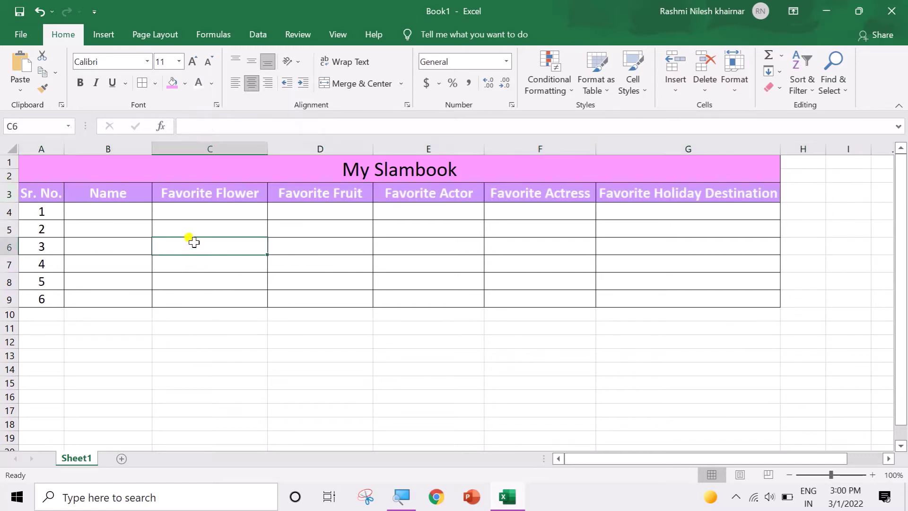
Step: Fill the data rows A4:G9 with light cyan, then select B4 for the first name
{"action": "left_click_drag", "start_coordinate": [47, 212], "coordinate": [659, 296]}
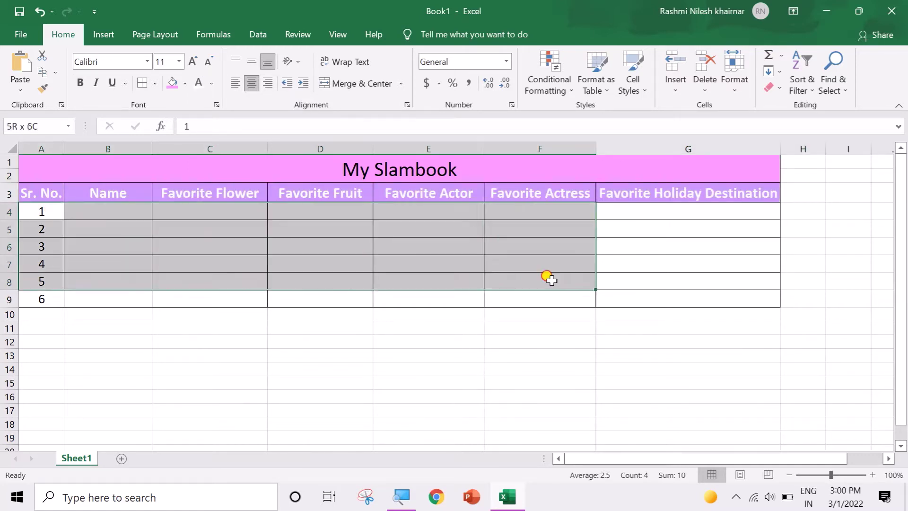
{"action": "left_click", "coordinate": [185, 83]}
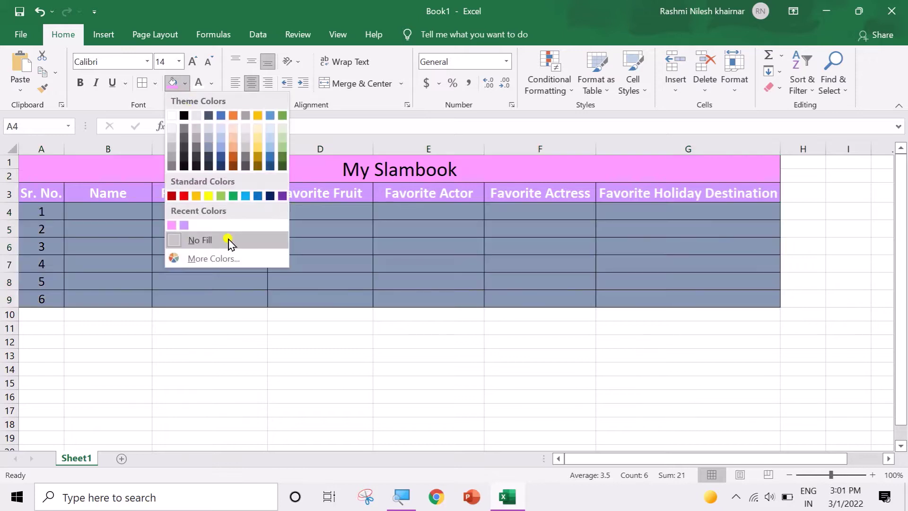
{"action": "left_click", "coordinate": [226, 257]}
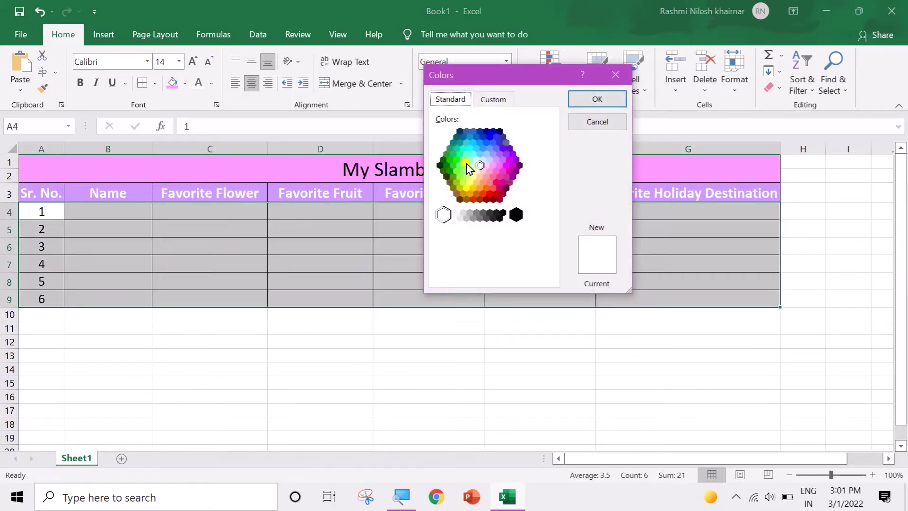
{"action": "left_click", "coordinate": [474, 155]}
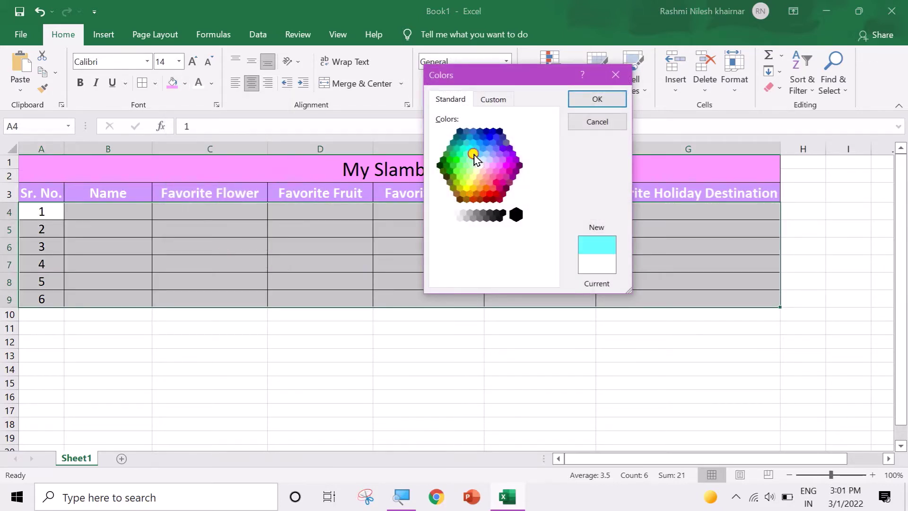
{"action": "left_click", "coordinate": [587, 100]}
{"action": "left_click", "coordinate": [491, 225]}
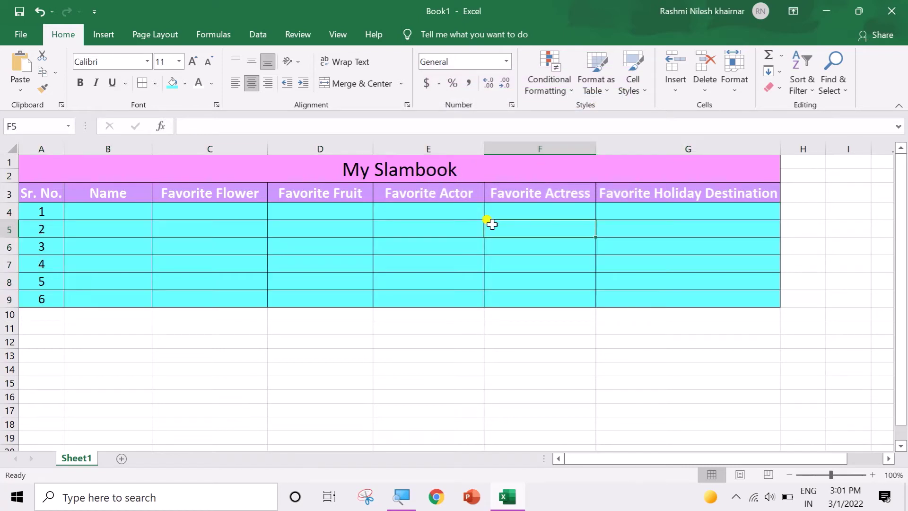
{"action": "left_click", "coordinate": [113, 214]}
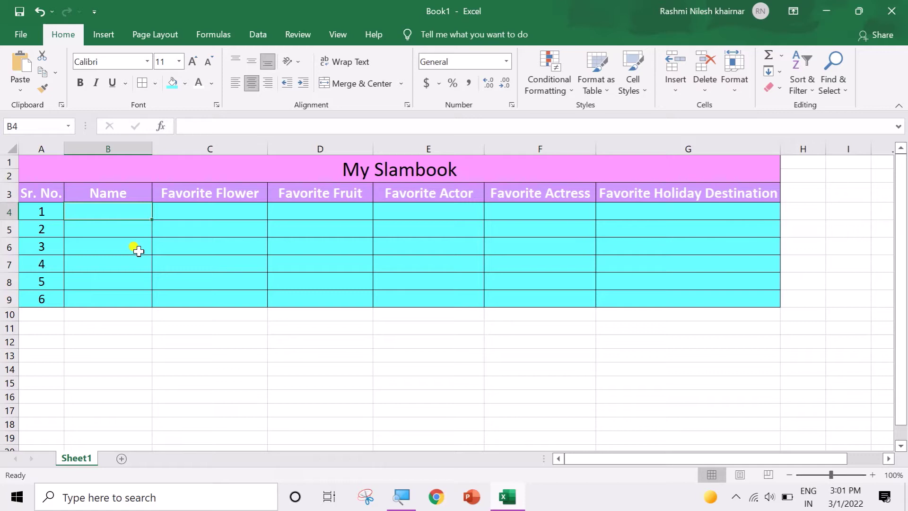
Step: Enter six friends' names down the Name column, one per row from B4 to B9
{"action": "type", "text": "Nisha"}
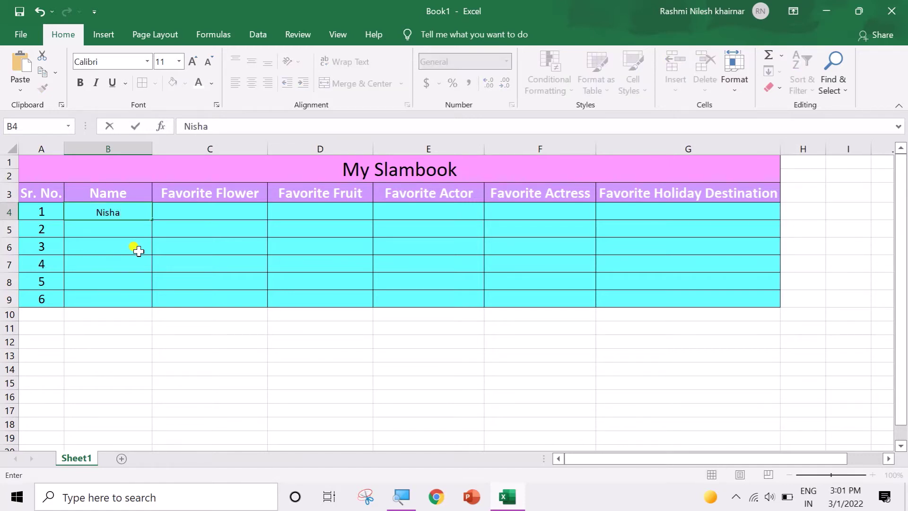
{"action": "key", "text": "Return"}
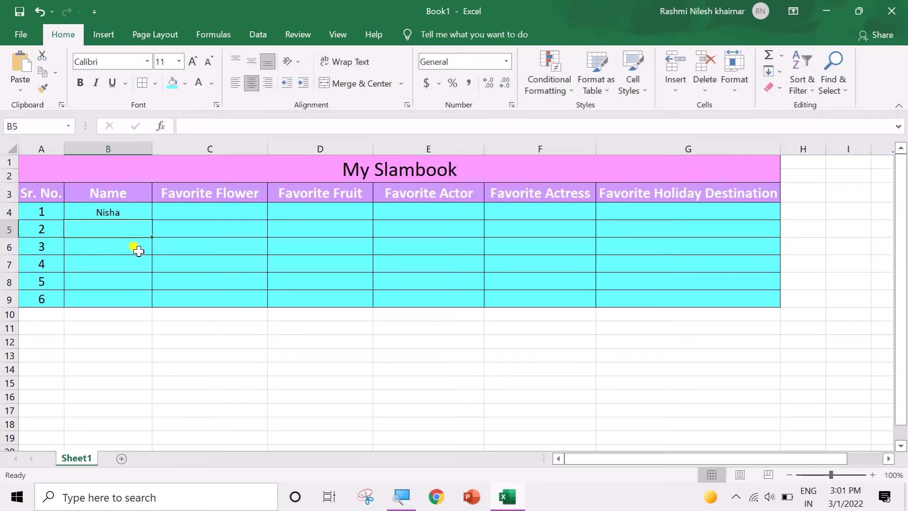
{"action": "type", "text": "Ravie"}
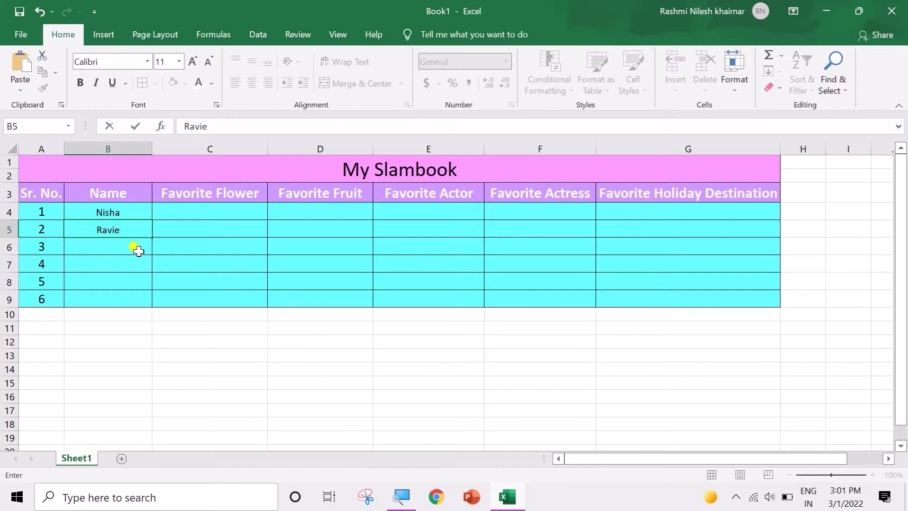
{"action": "key", "text": "Return"}
{"action": "type", "text": "Rohan"}
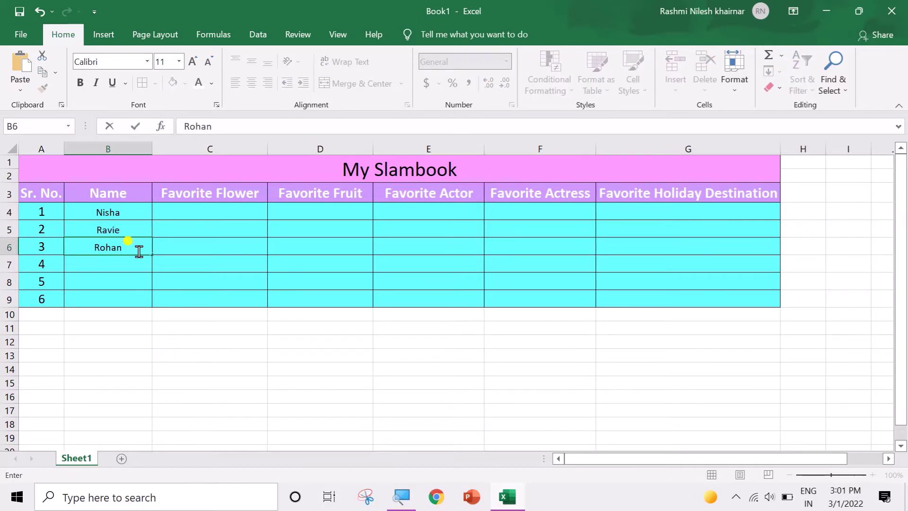
{"action": "key", "text": "Return"}
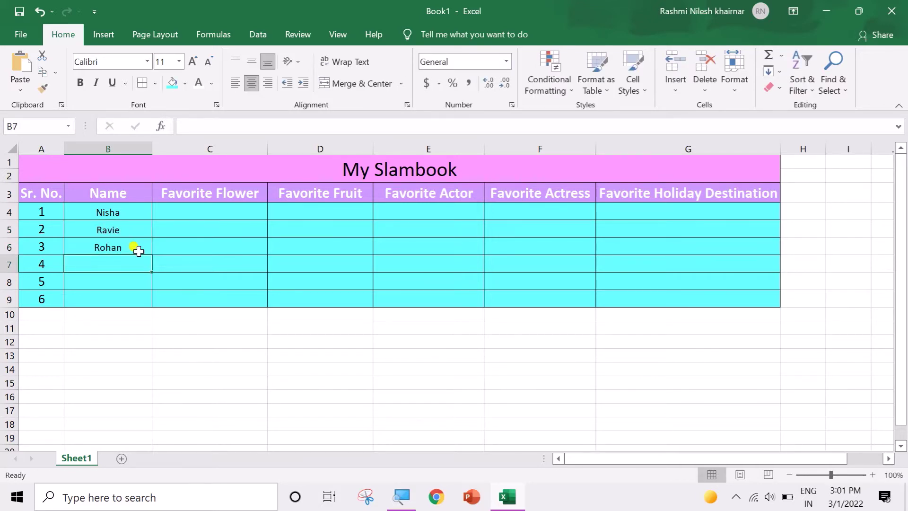
{"action": "type", "text": "Pr"}
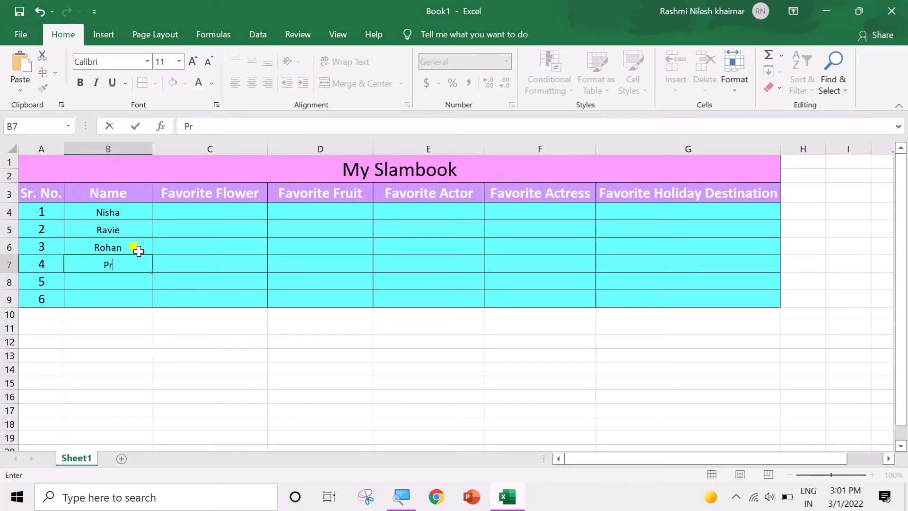
{"action": "type", "text": "iyansh"}
{"action": "key", "text": "Return"}
{"action": "type", "text": "Suk"}
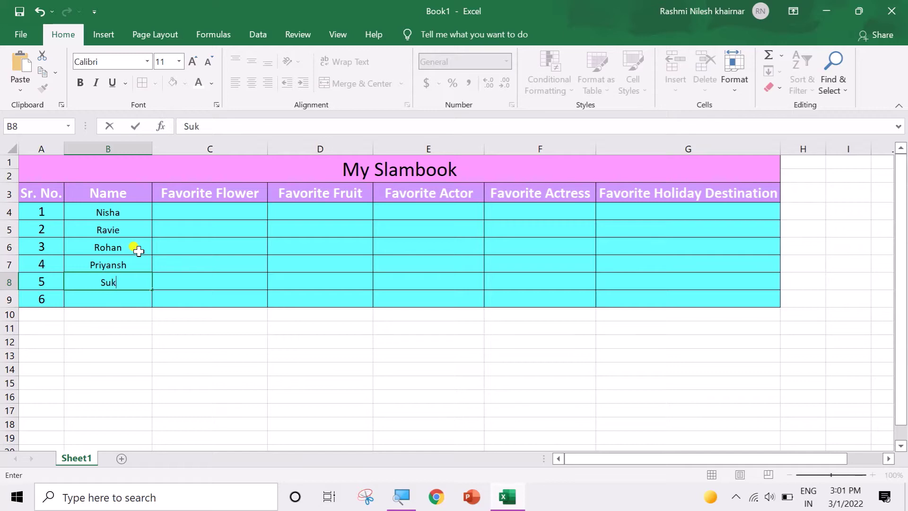
{"action": "type", "text": "anya"}
{"action": "key", "text": "Return"}
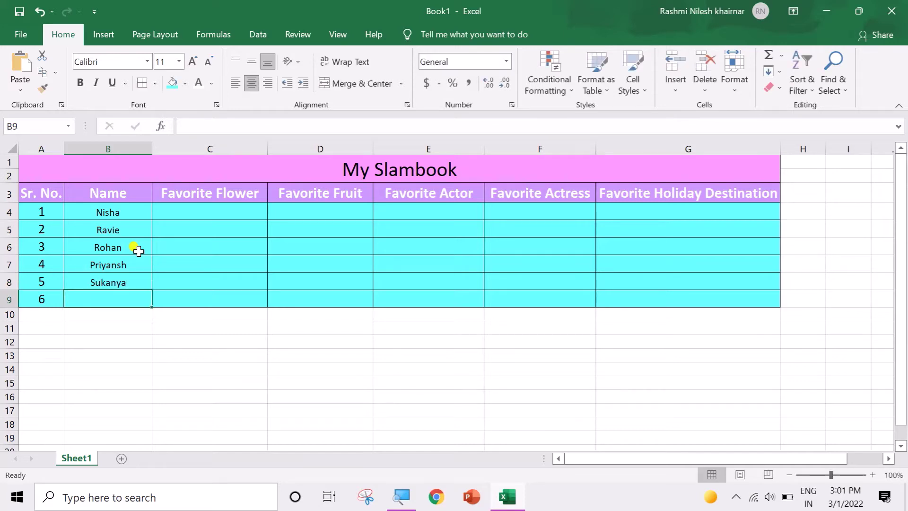
{"action": "type", "text": "Saranya"}
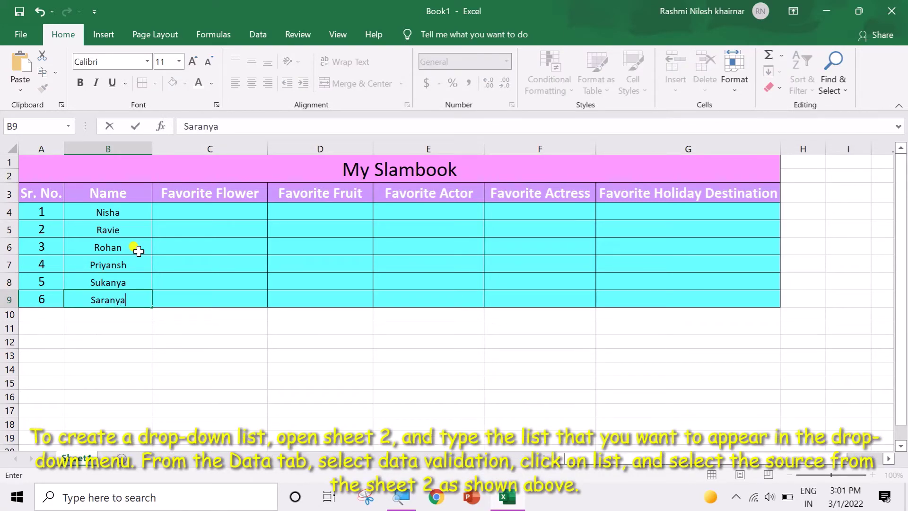
Step: Increase the font of names B4:B9 and empty cells C4:G9 to 14 pt, then select C4
{"action": "left_click_drag", "start_coordinate": [127, 213], "coordinate": [131, 291]}
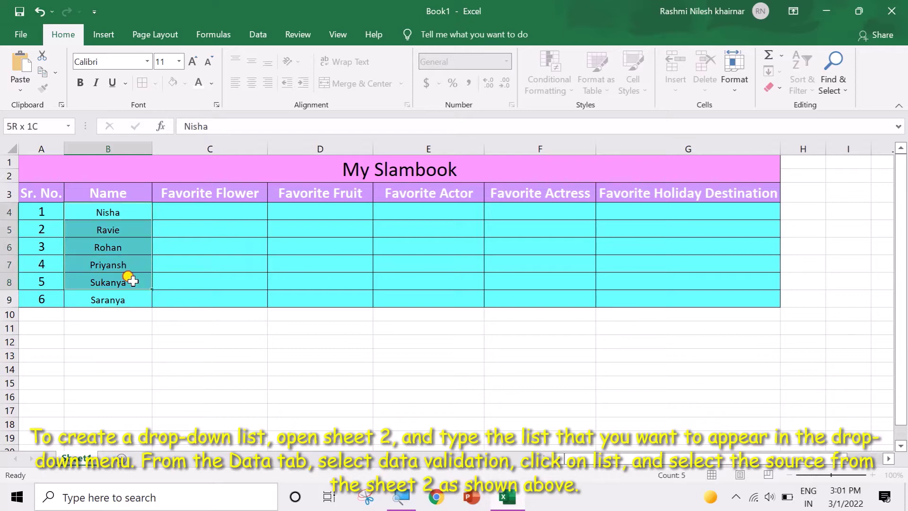
{"action": "left_click", "coordinate": [193, 61]}
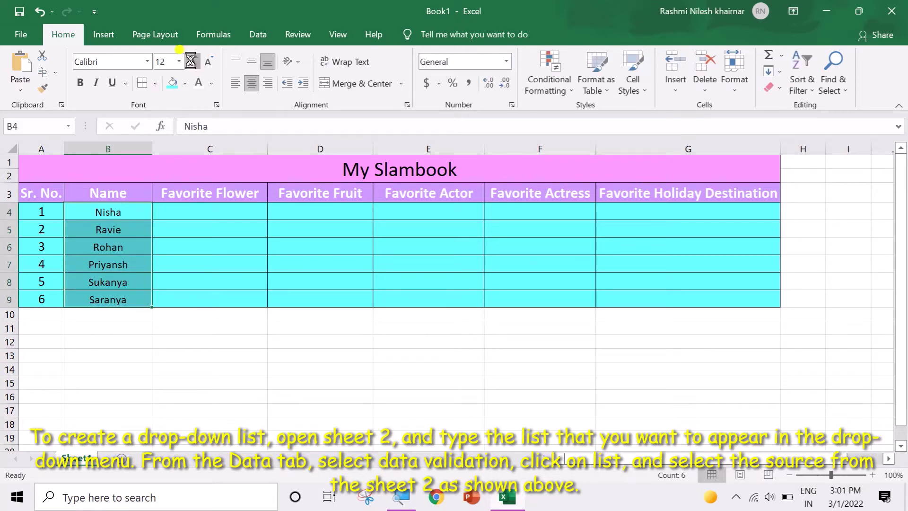
{"action": "left_click", "coordinate": [193, 61]}
{"action": "left_click_drag", "start_coordinate": [189, 210], "coordinate": [609, 289]}
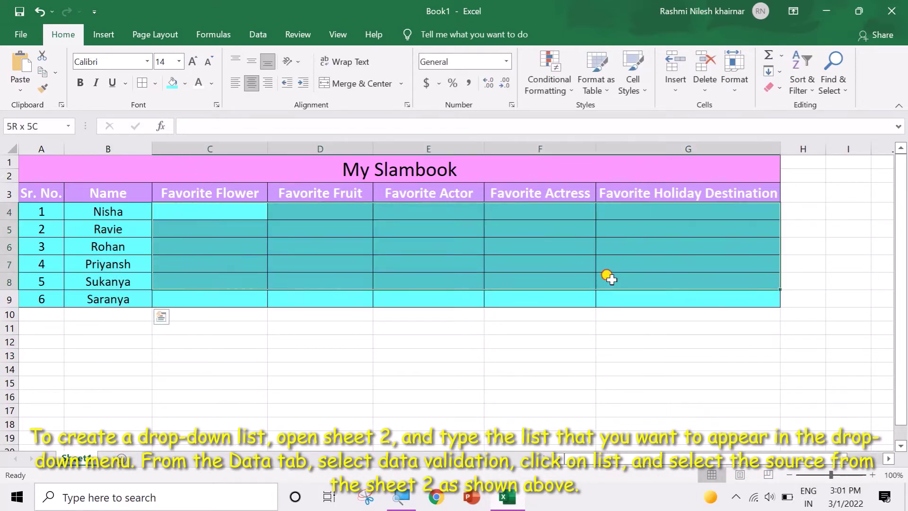
{"action": "left_click", "coordinate": [193, 61]}
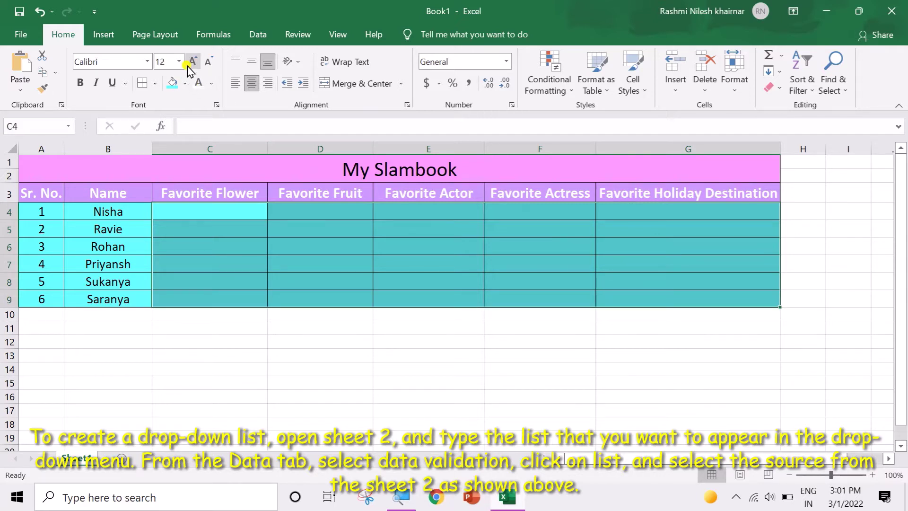
{"action": "left_click", "coordinate": [193, 62]}
{"action": "left_click", "coordinate": [284, 302]}
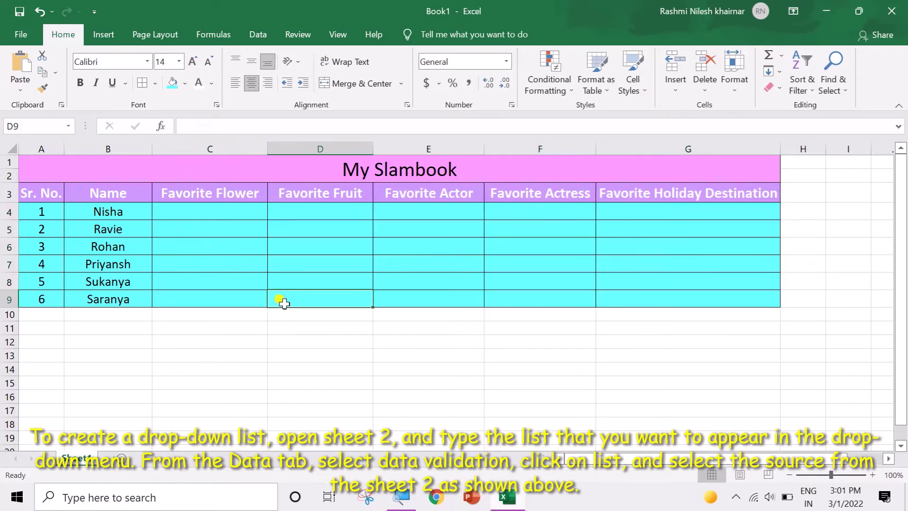
{"action": "left_click", "coordinate": [200, 211]}
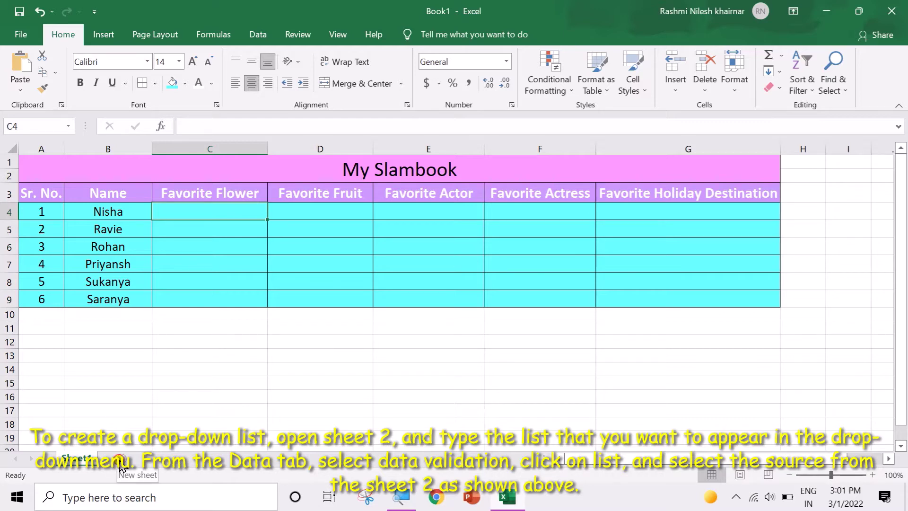
Step: Add a new blank Sheet2 to the workbook
{"action": "left_click", "coordinate": [120, 460]}
{"action": "left_click", "coordinate": [88, 458]}
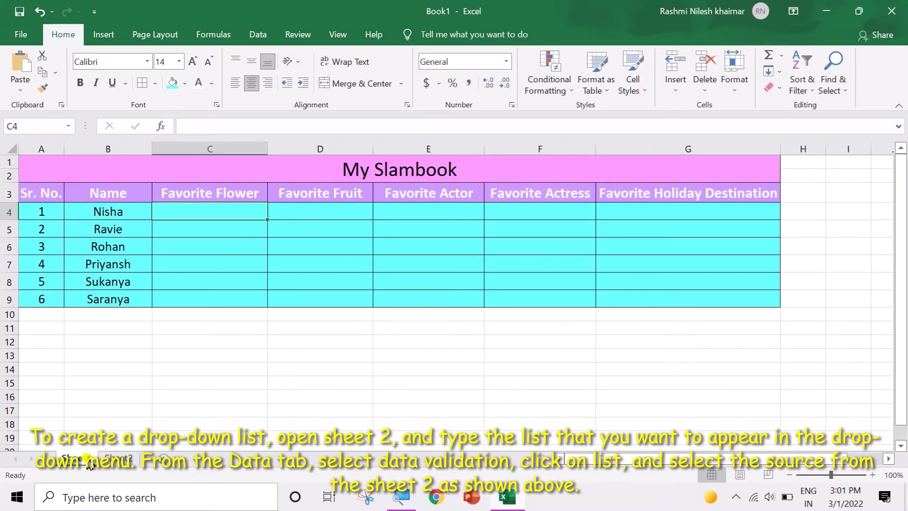
{"action": "left_click", "coordinate": [182, 193]}
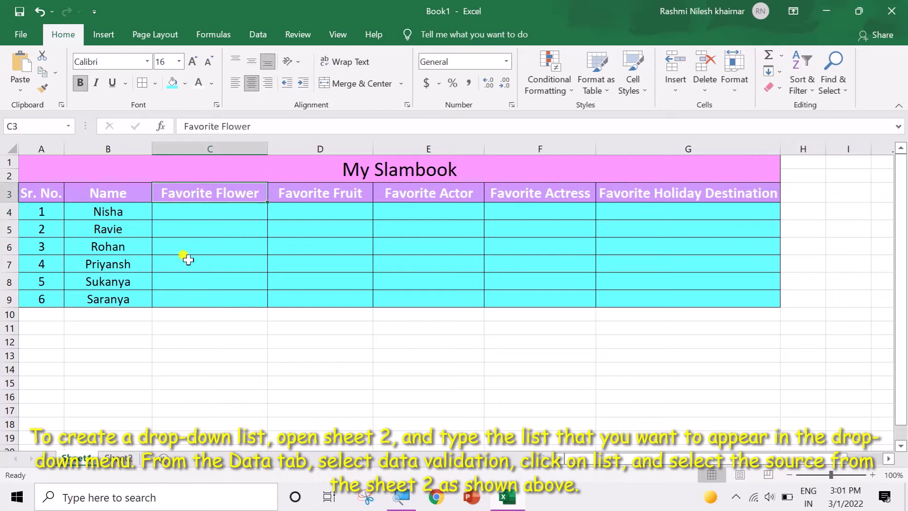
{"action": "left_click", "coordinate": [185, 211]}
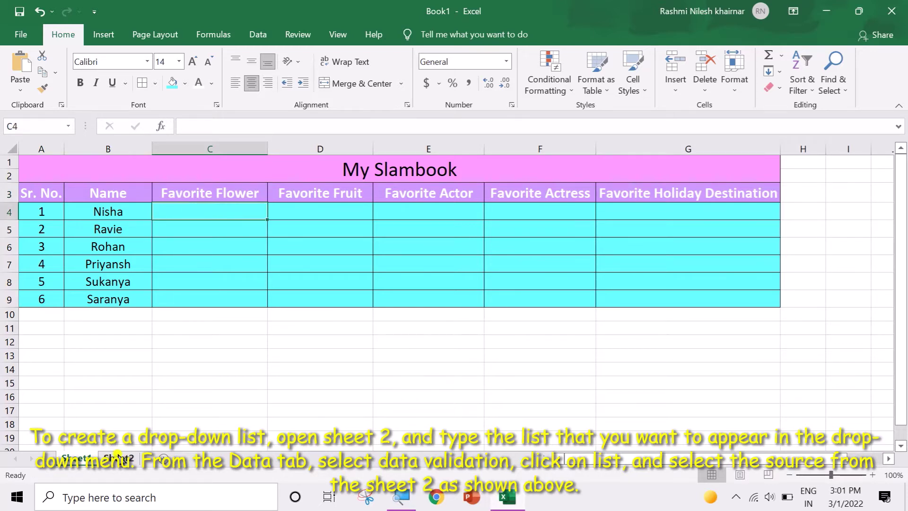
{"action": "left_click", "coordinate": [119, 457]}
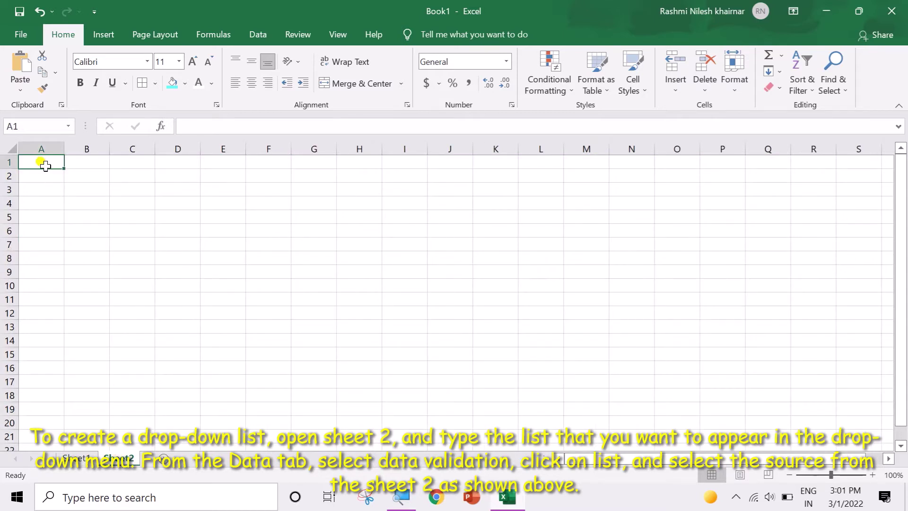
Step: List Rose, Marigold, Lotus, Lily and Jasmine in Sheet2 cells A1:A5
{"action": "type", "text": "Rose"}
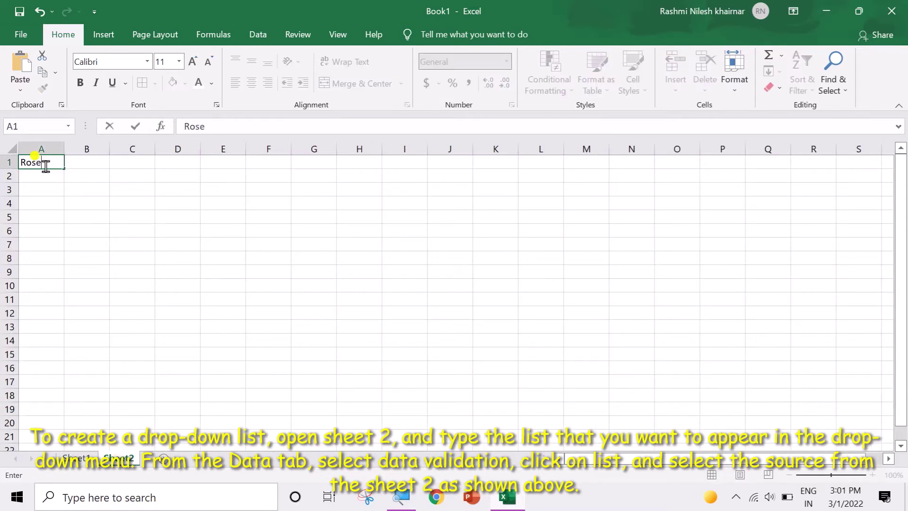
{"action": "key", "text": "Return"}
{"action": "type", "text": "Marigold"}
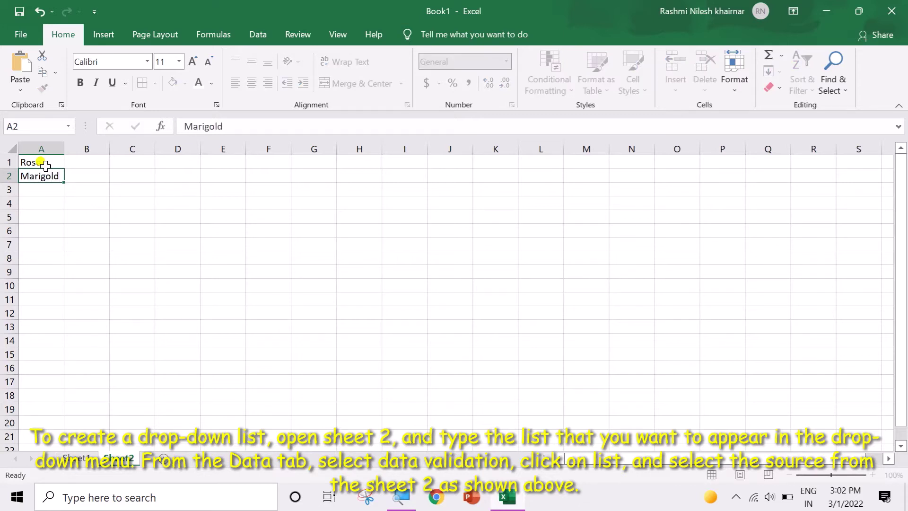
{"action": "key", "text": "Return"}
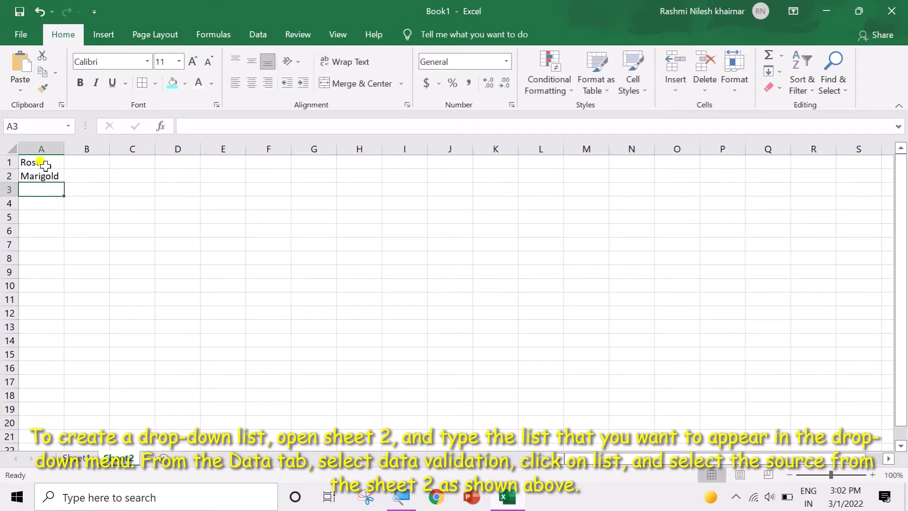
{"action": "type", "text": "Lotus"}
{"action": "key", "text": "Return"}
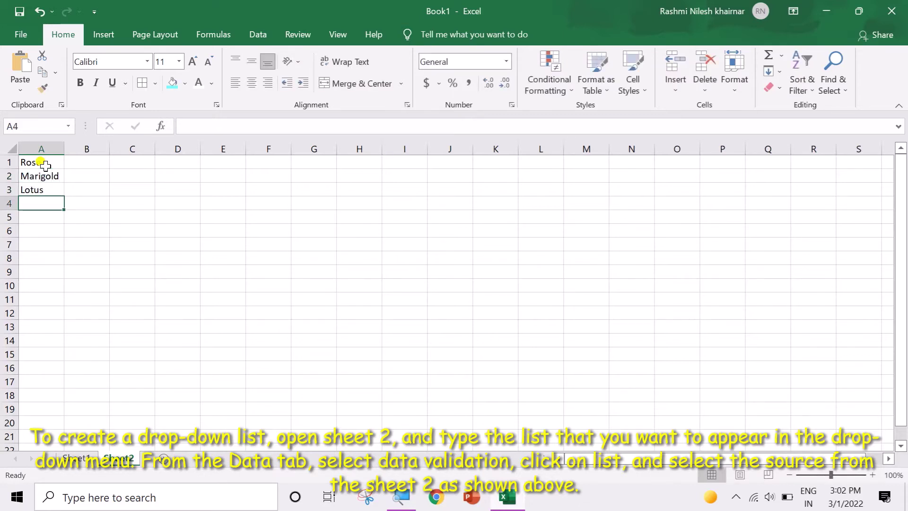
{"action": "type", "text": "Lily"}
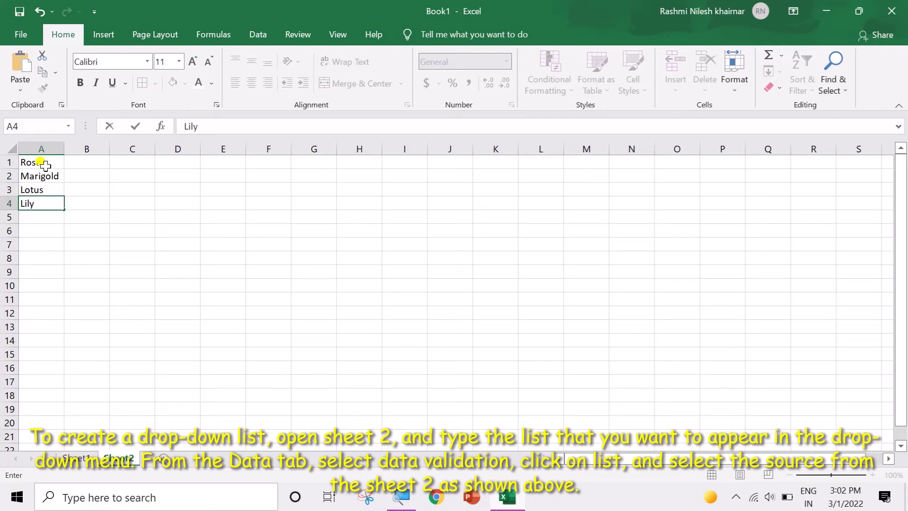
{"action": "key", "text": "Return"}
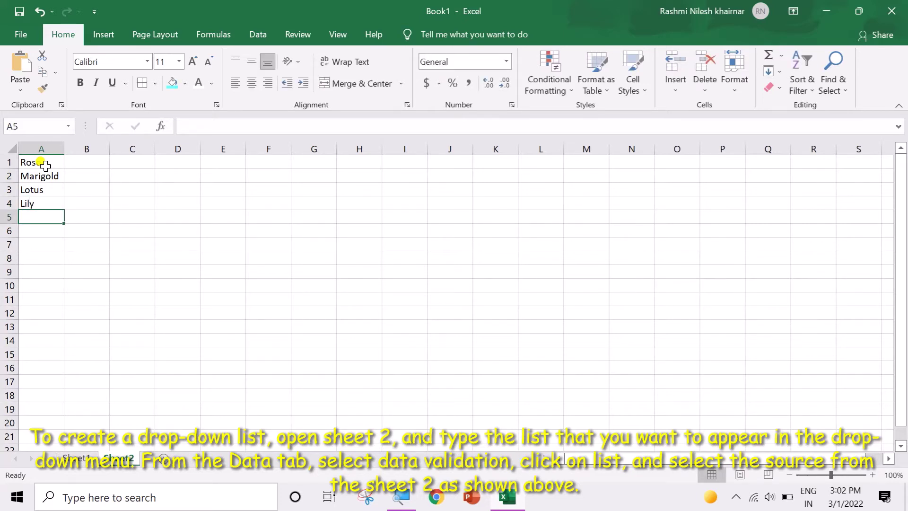
{"action": "type", "text": "Jasmine"}
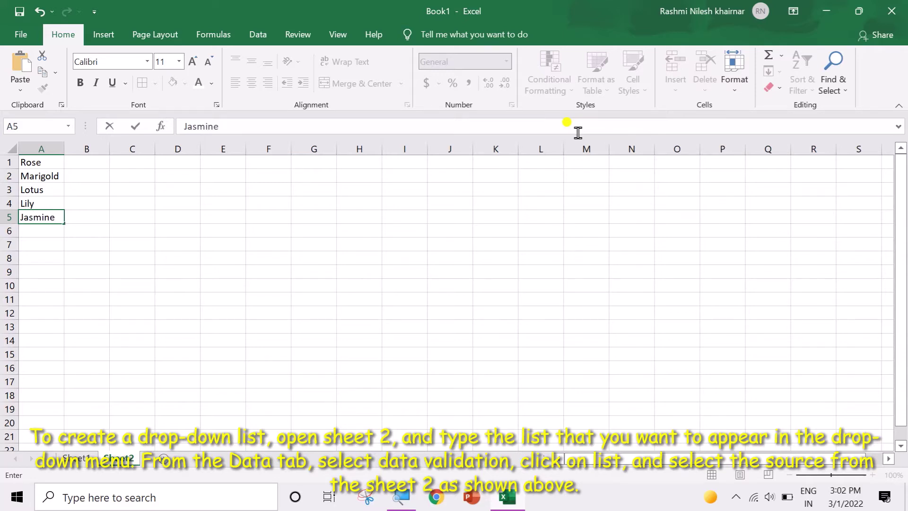
{"action": "key", "text": "Return"}
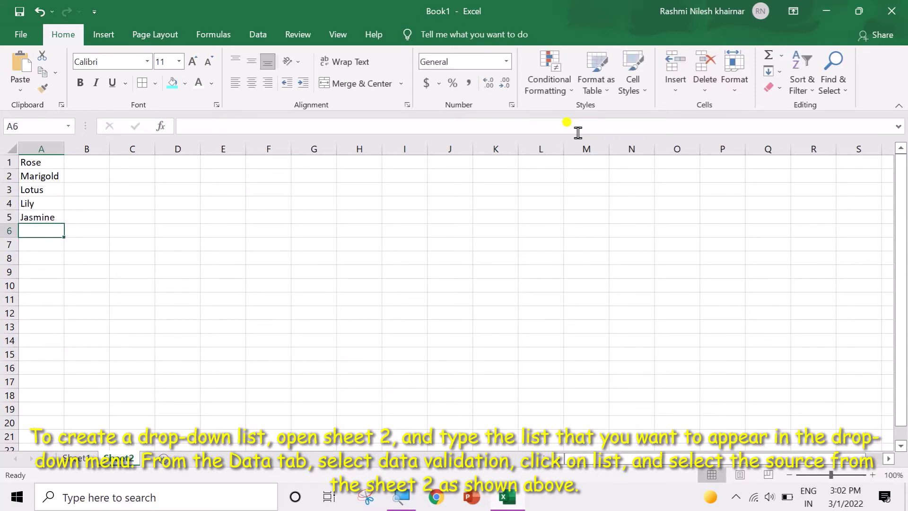
Step: Apply a List data validation to C4 with source =Sheet2!$A$1:$A$5
{"action": "left_click", "coordinate": [75, 458]}
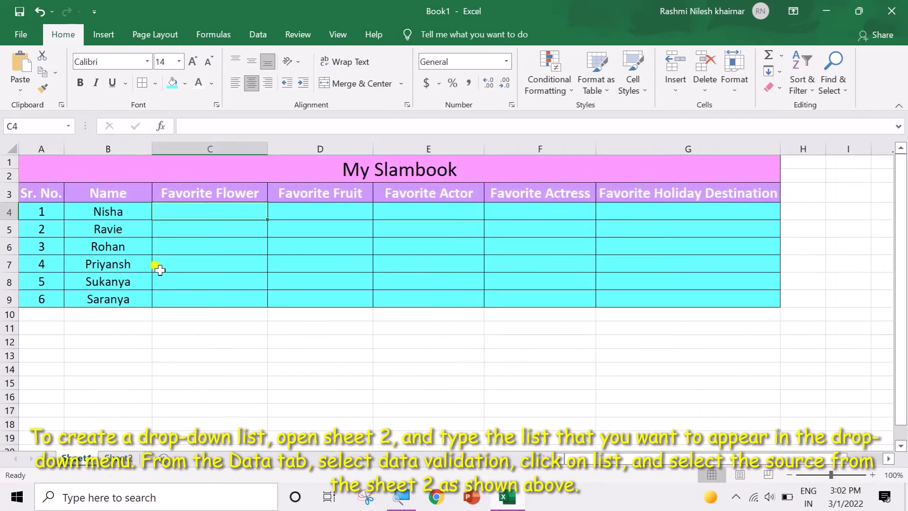
{"action": "left_click", "coordinate": [259, 35]}
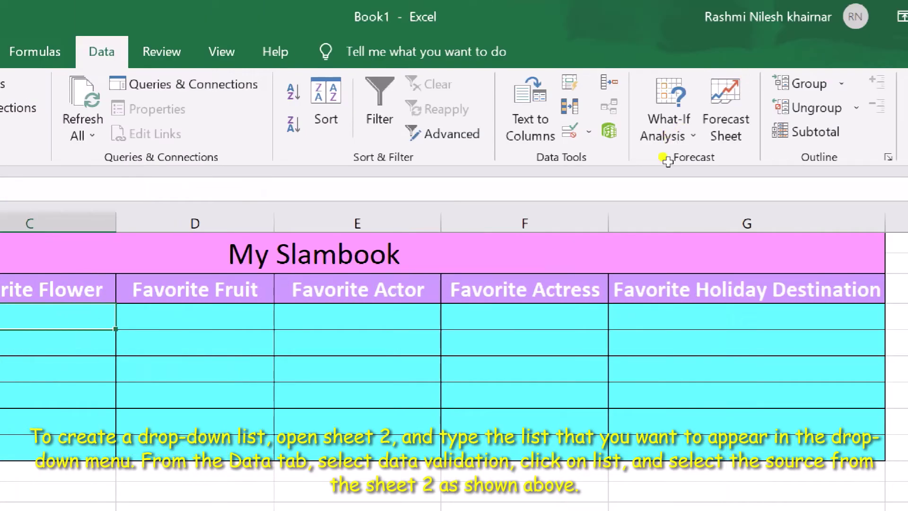
{"action": "left_click", "coordinate": [589, 133]}
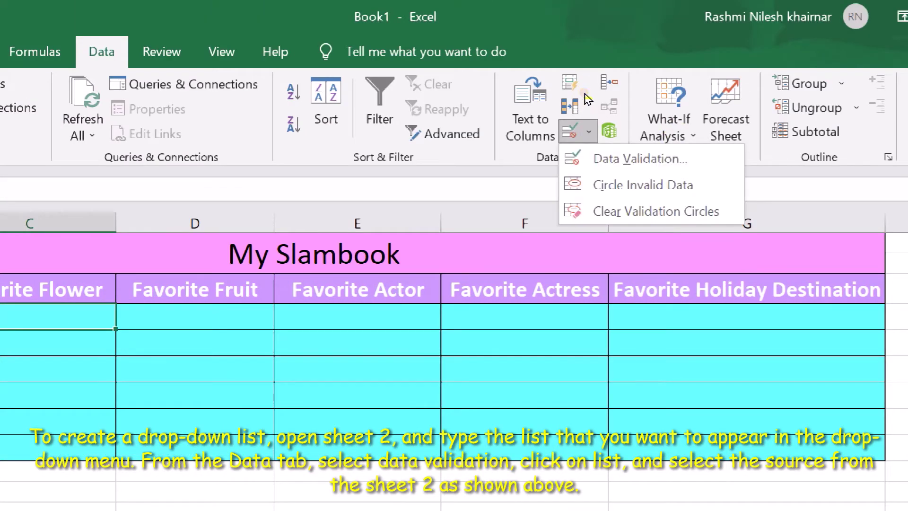
{"action": "key", "text": "Return"}
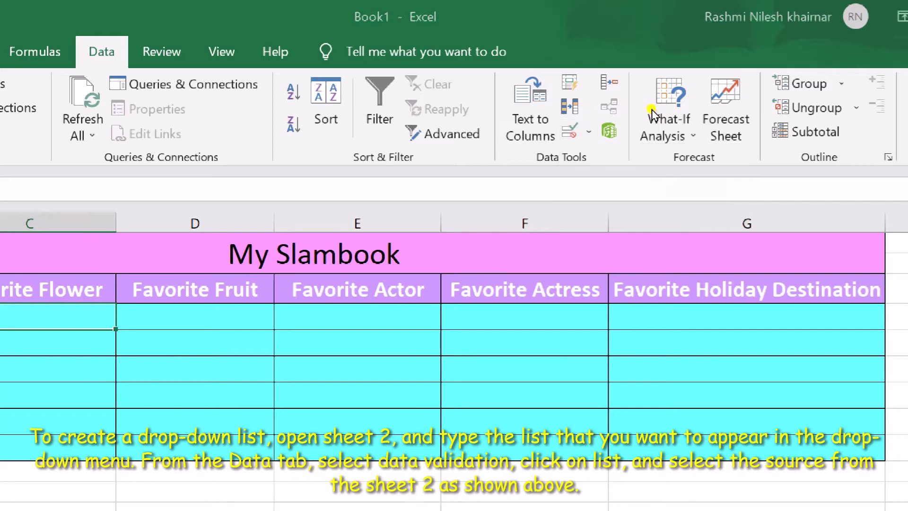
{"action": "key", "text": "alt+Down"}
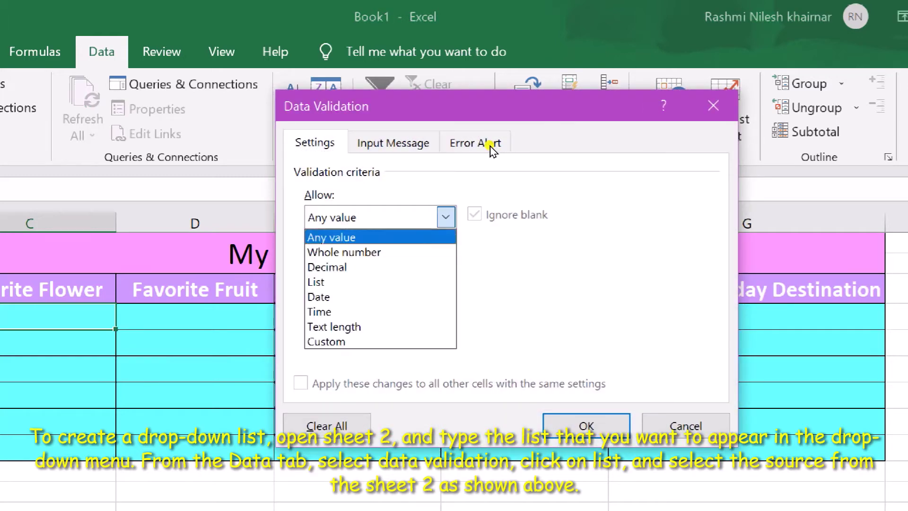
{"action": "key", "text": "Down"}
{"action": "key", "text": "Down"}
{"action": "key", "text": "Down"}
{"action": "key", "text": "Return"}
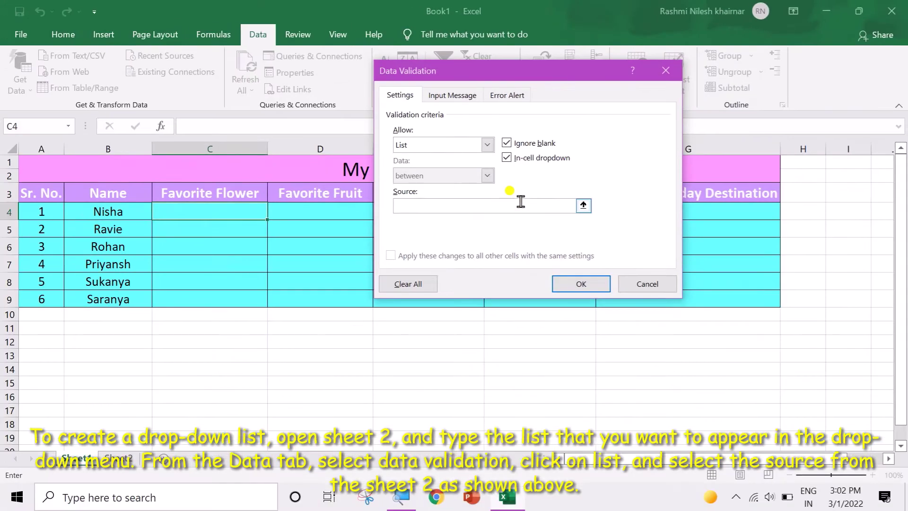
{"action": "left_click", "coordinate": [124, 457]}
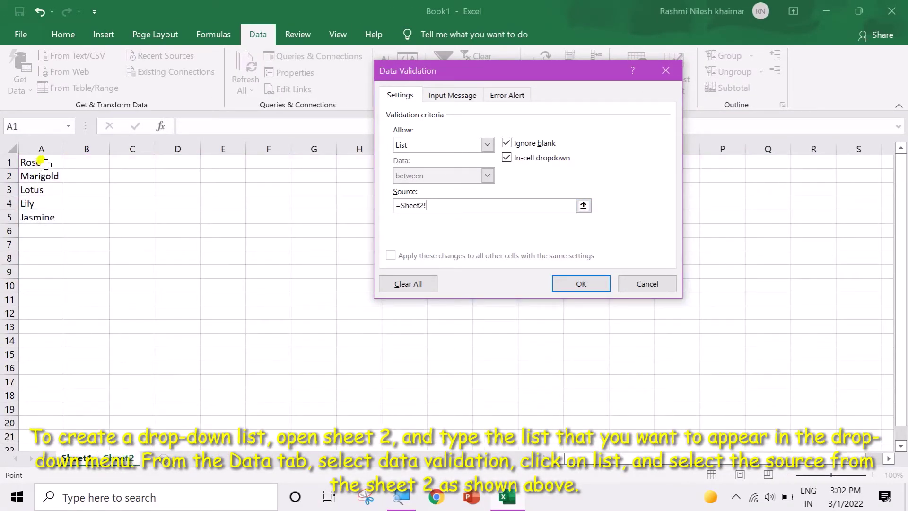
{"action": "left_click_drag", "start_coordinate": [45, 163], "coordinate": [41, 215]}
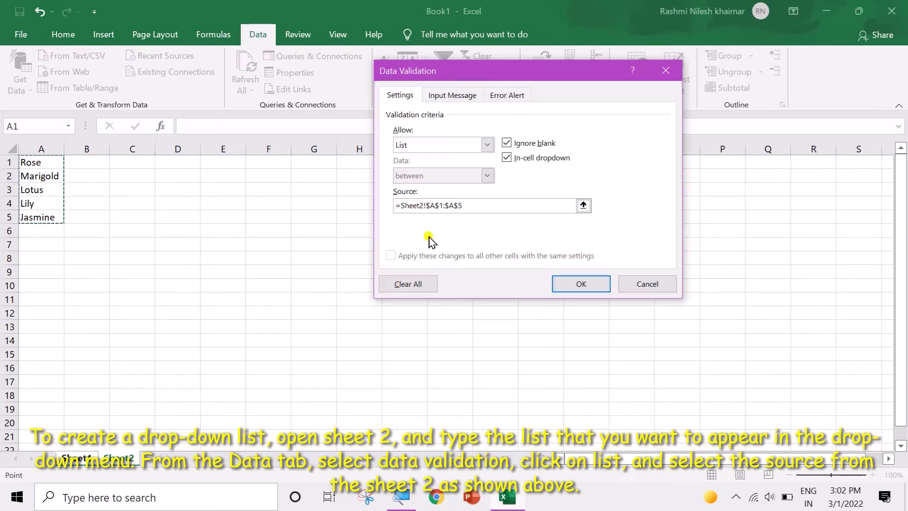
{"action": "left_click", "coordinate": [559, 283]}
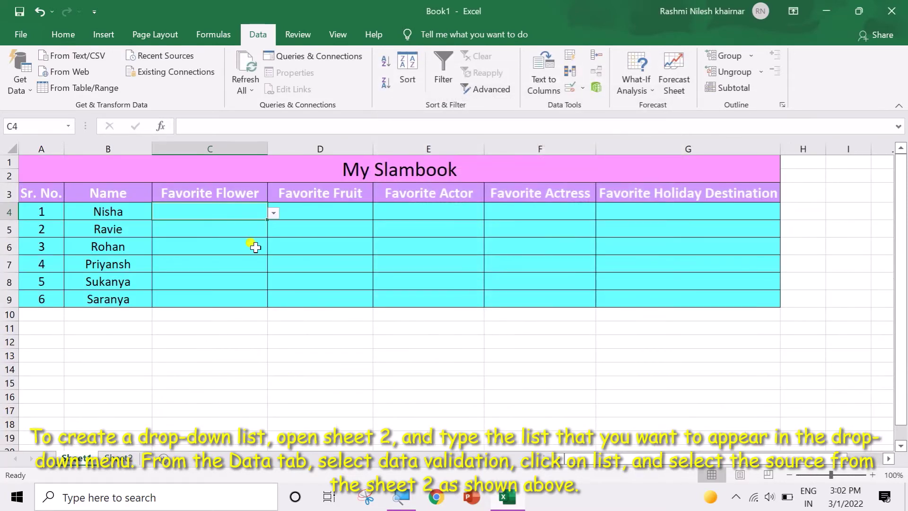
Step: Check C4's flower list, then fill its drop-down down to C9
{"action": "left_click", "coordinate": [274, 214]}
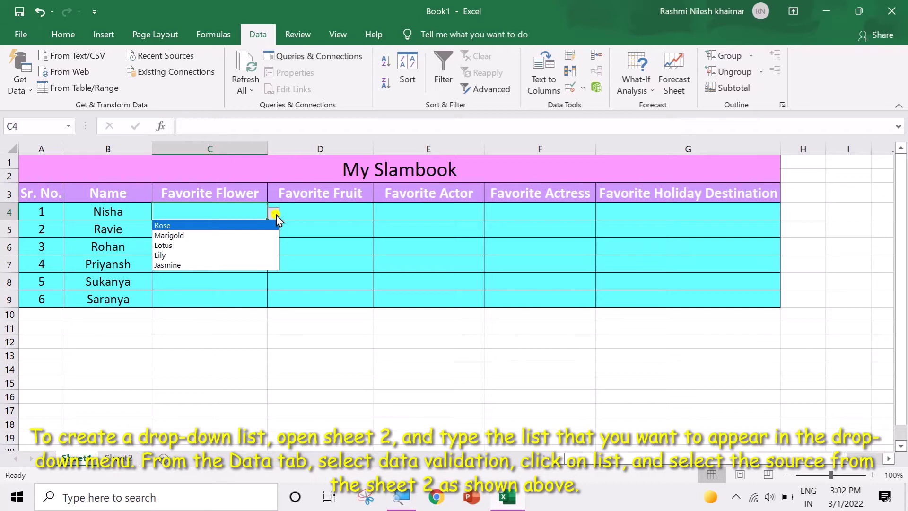
{"action": "left_click", "coordinate": [275, 214]}
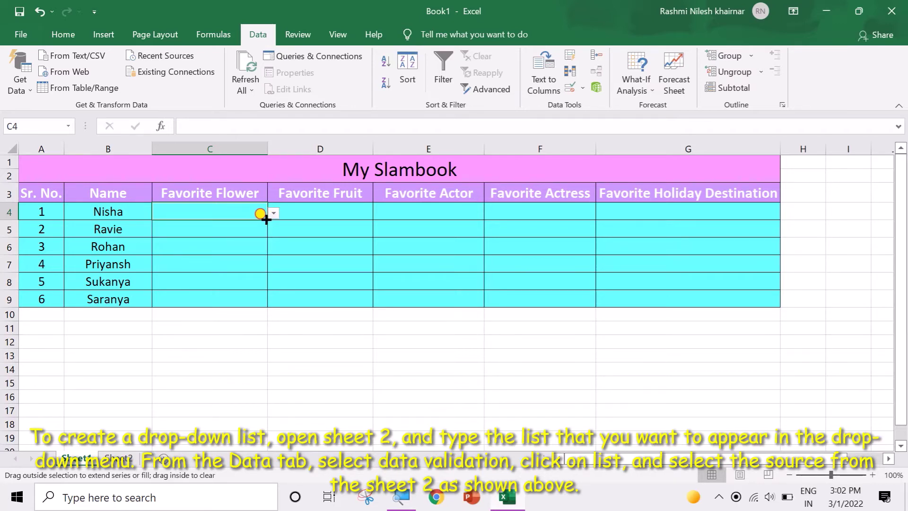
{"action": "left_click_drag", "start_coordinate": [265, 219], "coordinate": [264, 298]}
{"action": "left_click", "coordinate": [272, 341]}
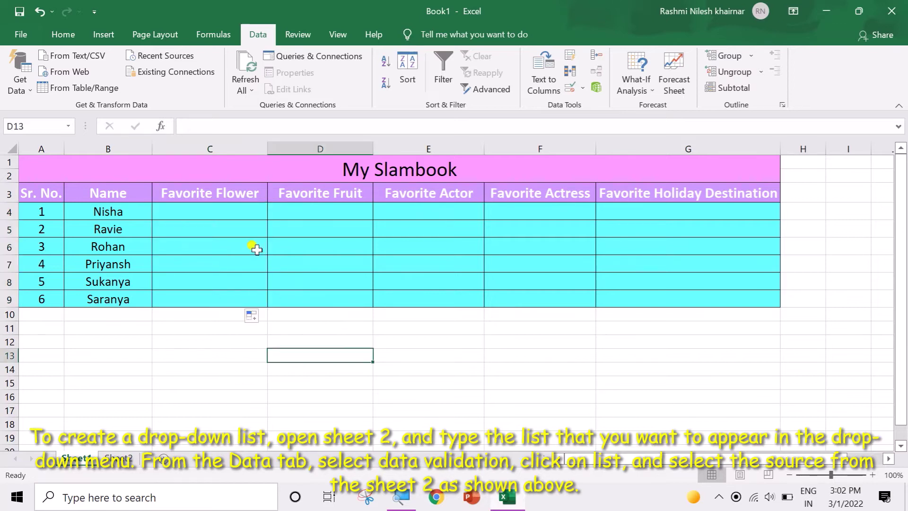
Step: Open and close the flower drop-down in each cell C5 through C9 to verify it
{"action": "left_click", "coordinate": [247, 229]}
{"action": "left_click", "coordinate": [274, 231]}
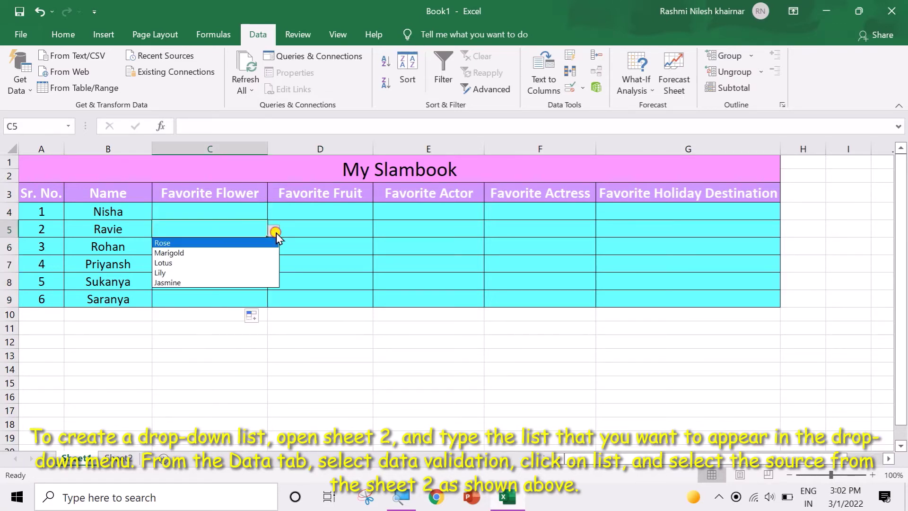
{"action": "left_click", "coordinate": [276, 234]}
{"action": "left_click", "coordinate": [258, 245]}
{"action": "left_click", "coordinate": [274, 248]}
{"action": "left_click", "coordinate": [268, 250]}
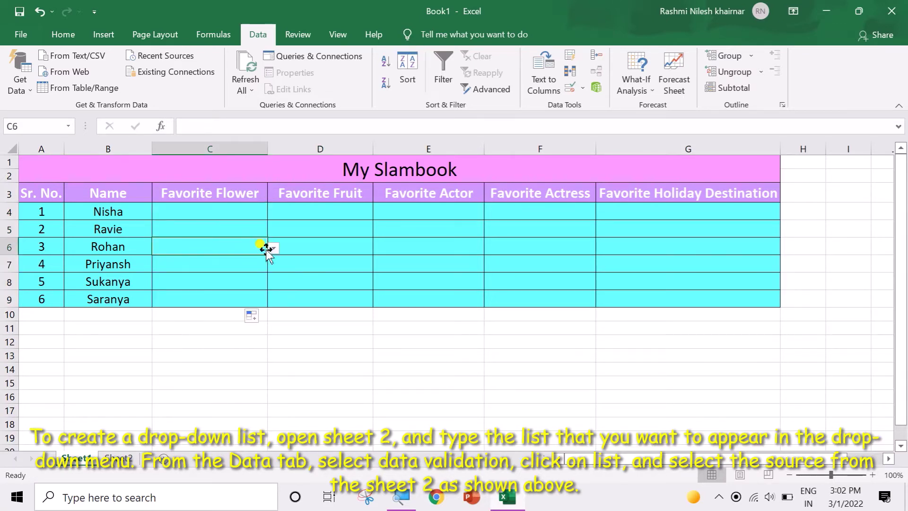
{"action": "left_click", "coordinate": [251, 262]}
{"action": "left_click", "coordinate": [275, 265]}
{"action": "left_click", "coordinate": [244, 273]}
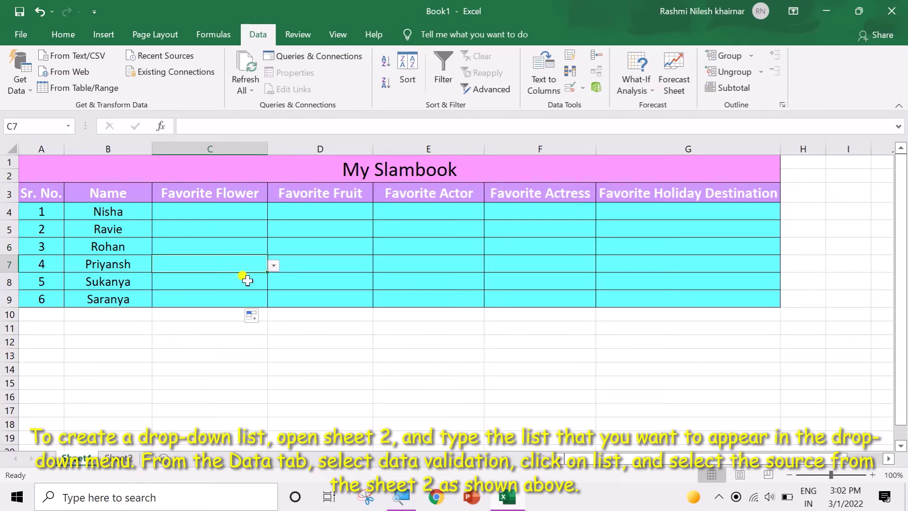
{"action": "left_click", "coordinate": [248, 282]}
{"action": "left_click", "coordinate": [273, 283]}
{"action": "left_click", "coordinate": [241, 289]}
{"action": "left_click", "coordinate": [245, 293]}
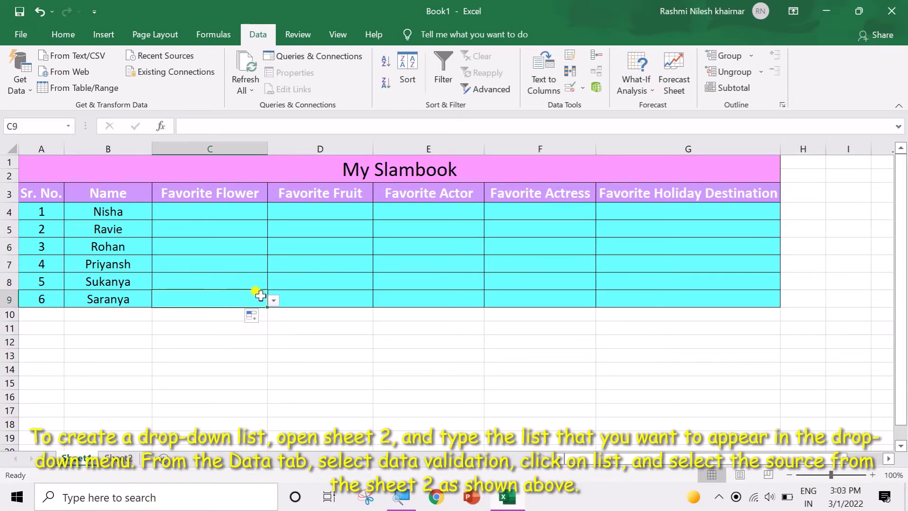
{"action": "left_click", "coordinate": [274, 299]}
{"action": "left_click", "coordinate": [273, 300]}
{"action": "left_click", "coordinate": [308, 355]}
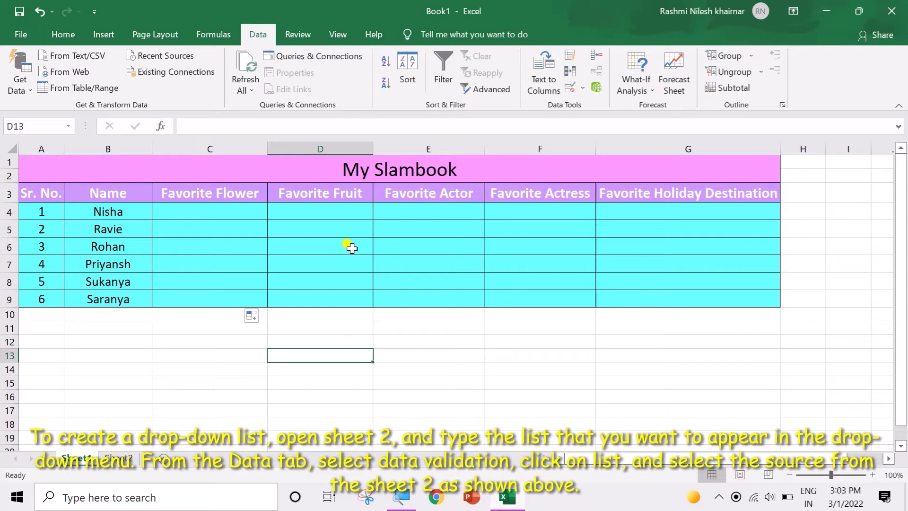
Step: On Sheet2, enter Mango and Apple in B1 and B2
{"action": "left_click", "coordinate": [342, 212]}
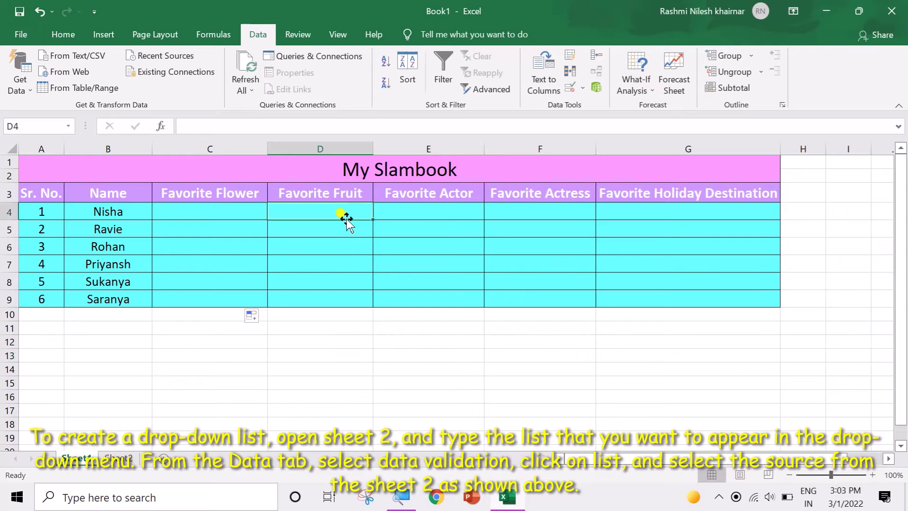
{"action": "left_click", "coordinate": [124, 459]}
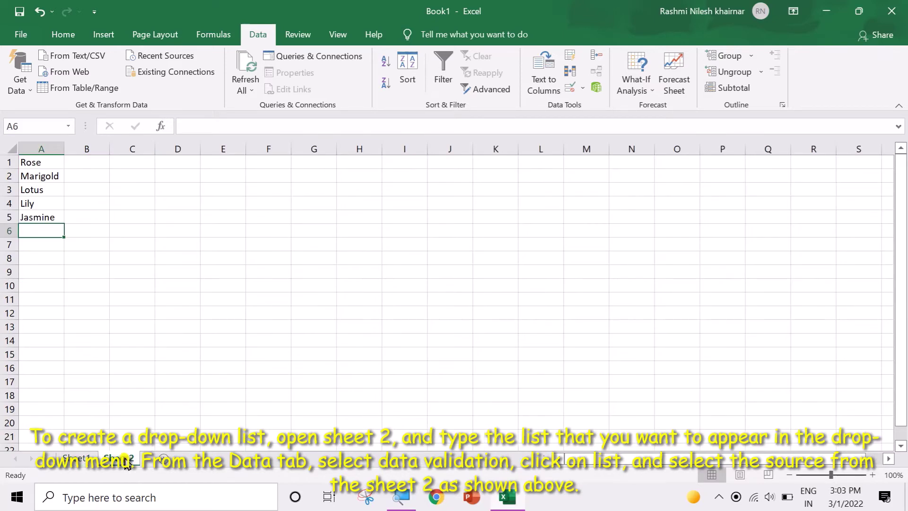
{"action": "left_click", "coordinate": [95, 166]}
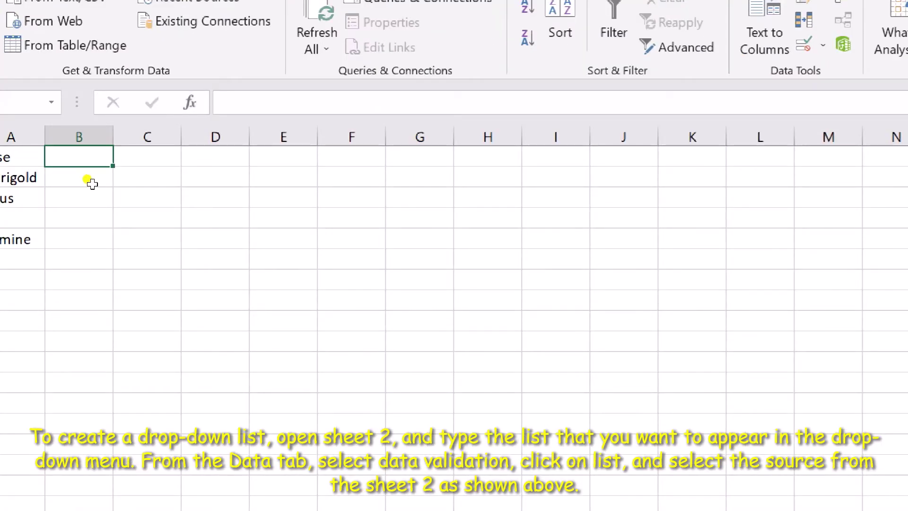
{"action": "type", "text": "Mango"}
{"action": "key", "text": "Return"}
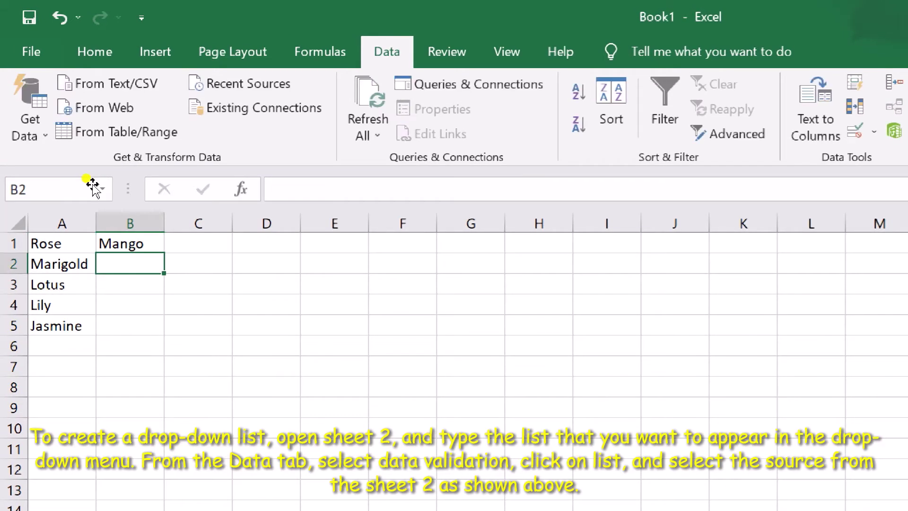
{"action": "type", "text": "Apple"}
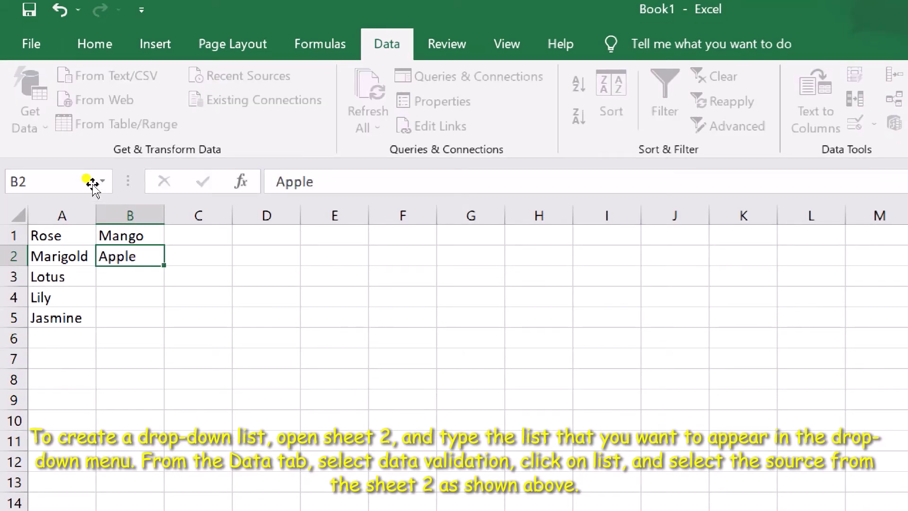
{"action": "key", "text": "Return"}
Step: Add Grapes, Muskmelon and Watermelon in B3:B5, fixing a typo in Watermelon
{"action": "type", "text": "Grapes"}
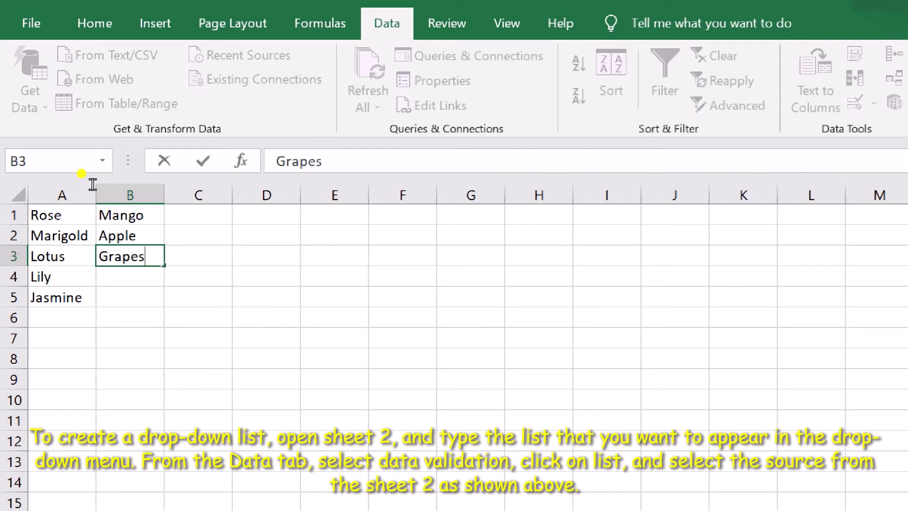
{"action": "key", "text": "Return"}
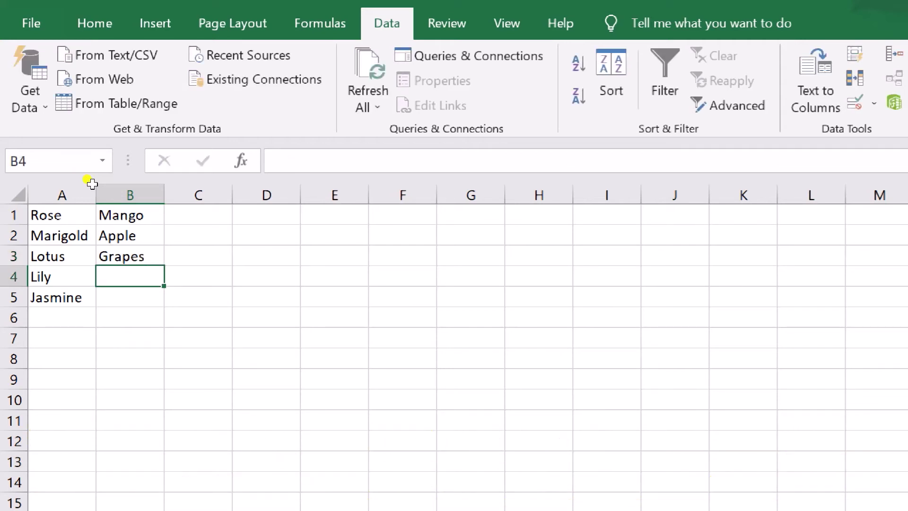
{"action": "type", "text": "M"}
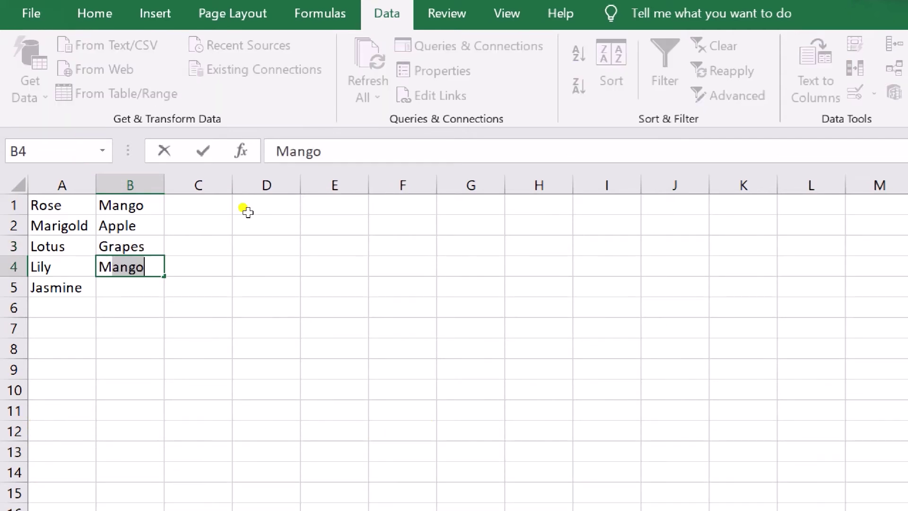
{"action": "type", "text": "uskmelon"}
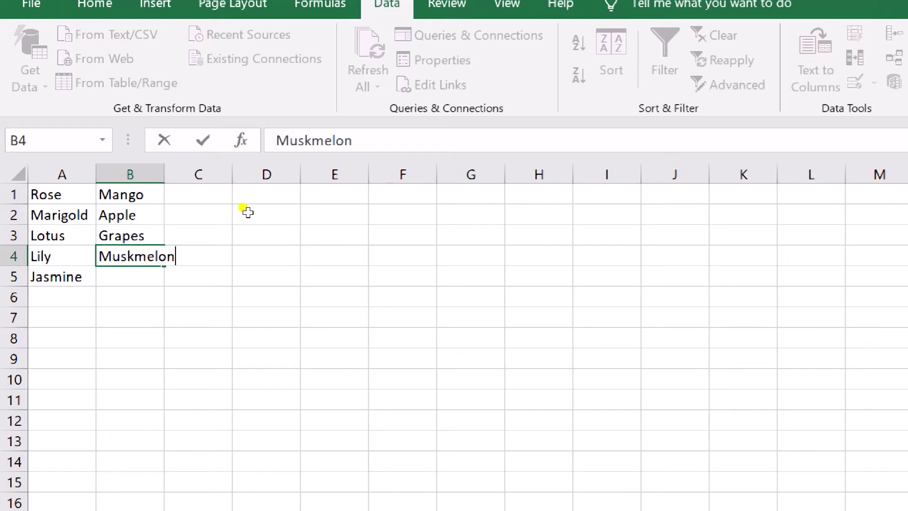
{"action": "key", "text": "Return"}
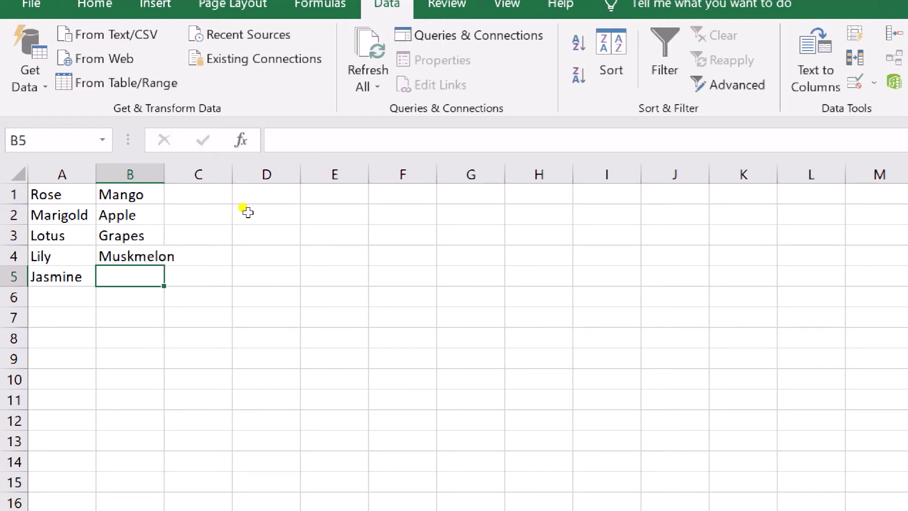
{"action": "type", "text": "Water"}
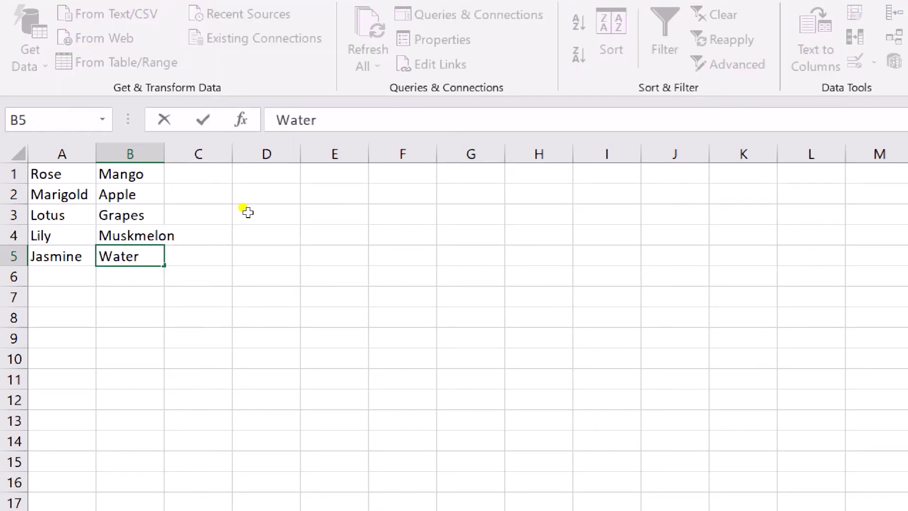
{"action": "type", "text": "M"}
{"action": "key", "text": "BackSpace"}
{"action": "type", "text": "melon"}
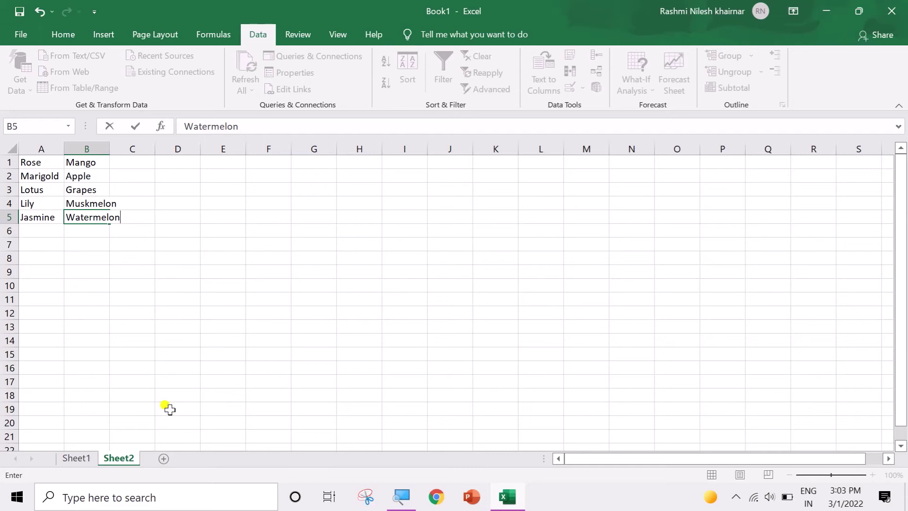
Step: Give D4 a List data validation sourced from =Sheet2!$B$1:$B$5
{"action": "left_click", "coordinate": [78, 459]}
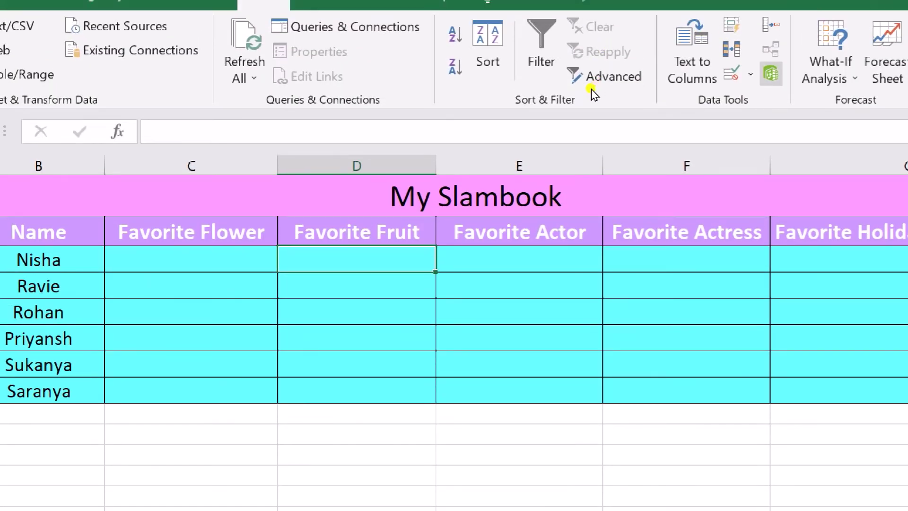
{"action": "left_click", "coordinate": [750, 74]}
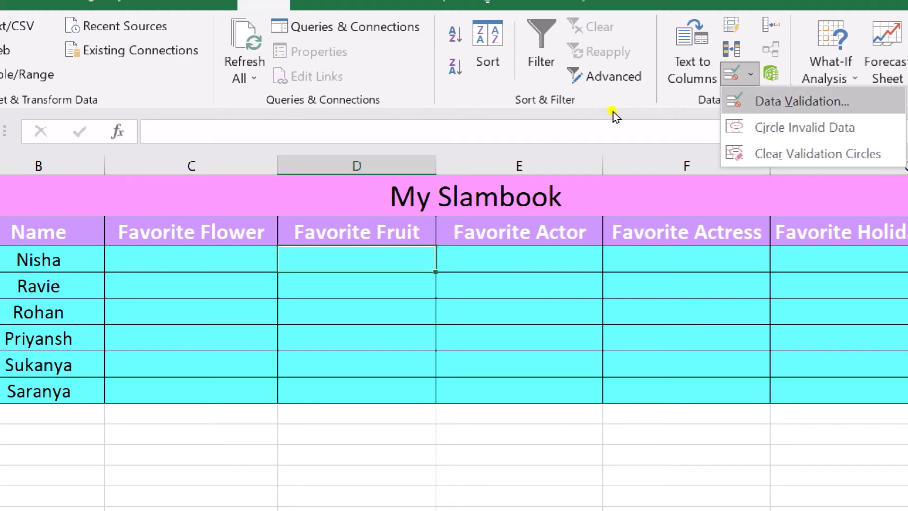
{"action": "key", "text": "Return"}
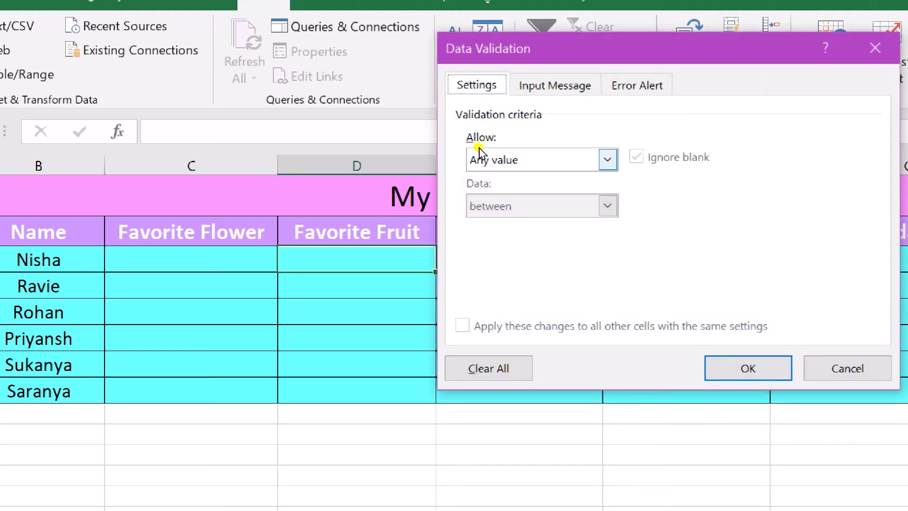
{"action": "left_click", "coordinate": [487, 149]}
{"action": "key", "text": "Up"}
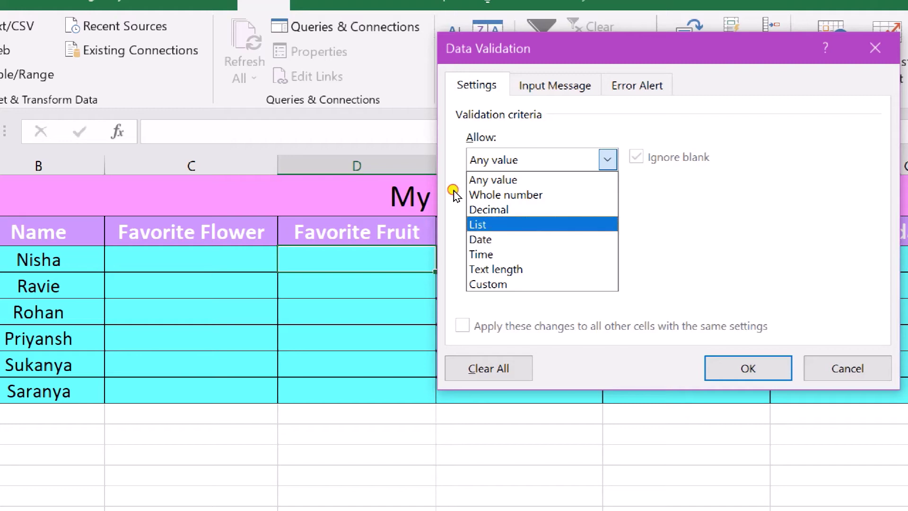
{"action": "key", "text": "Return"}
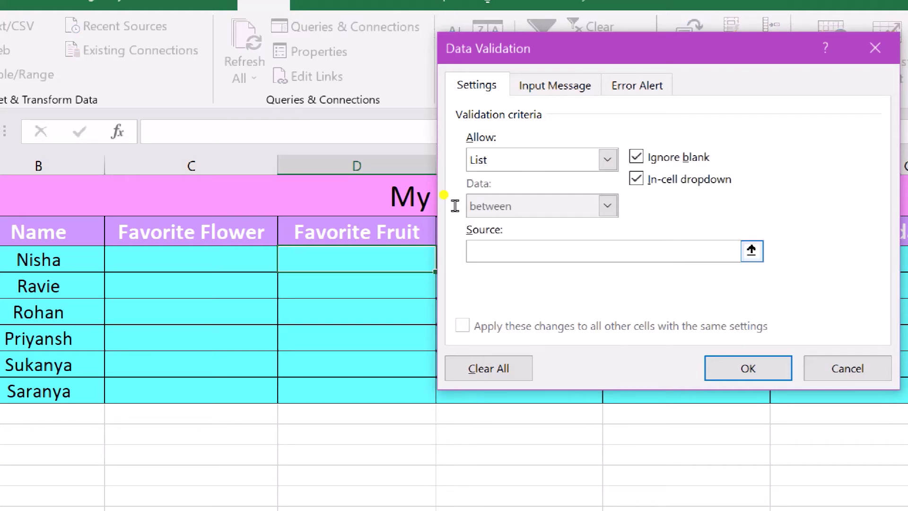
{"action": "left_click", "coordinate": [455, 206]}
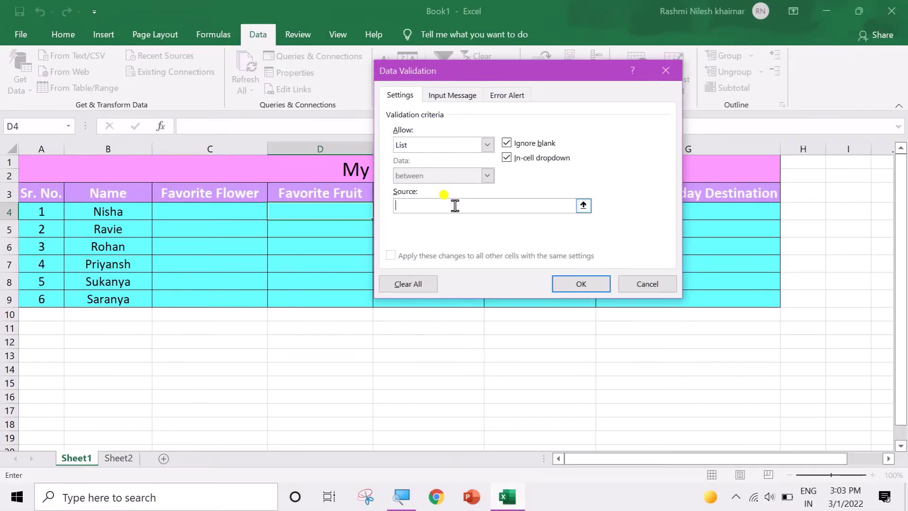
{"action": "left_click", "coordinate": [118, 458]}
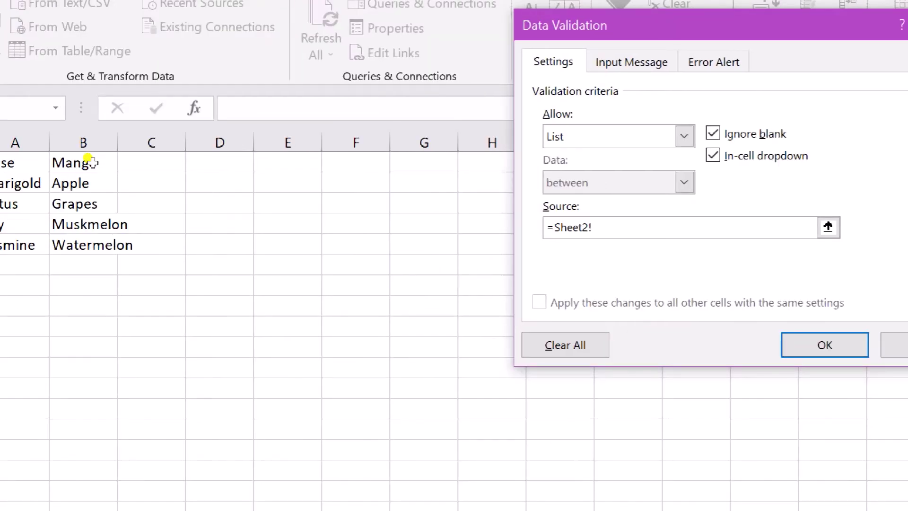
{"action": "left_click_drag", "start_coordinate": [93, 162], "coordinate": [97, 211]}
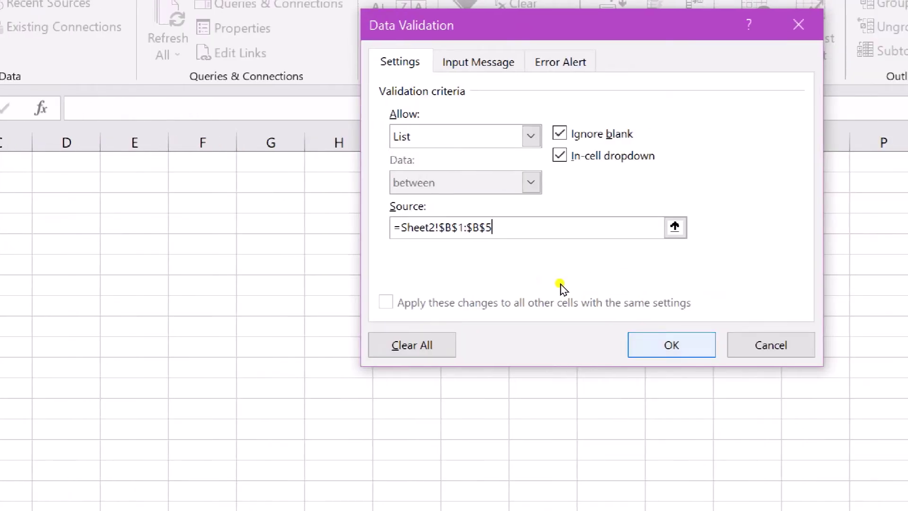
{"action": "key", "text": "Return"}
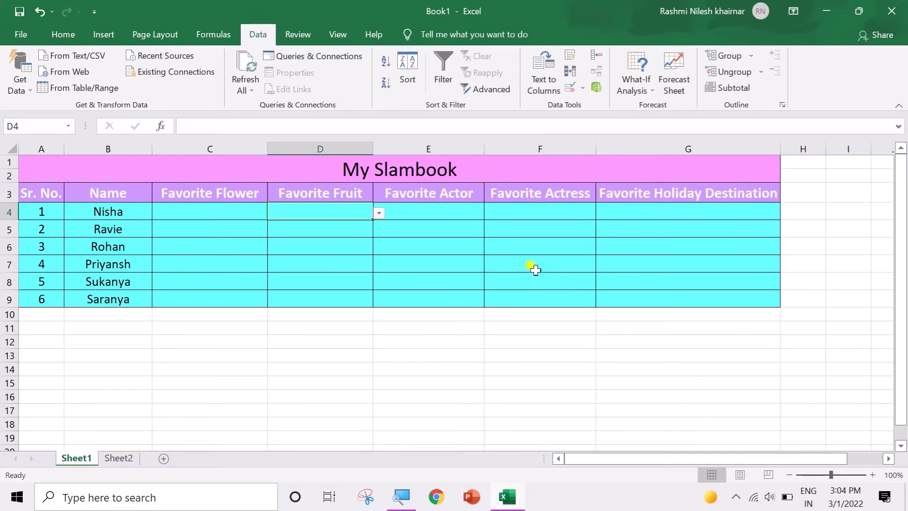
Step: Test D4's fruit list and fill its drop-down down to D9
{"action": "left_click", "coordinate": [380, 214]}
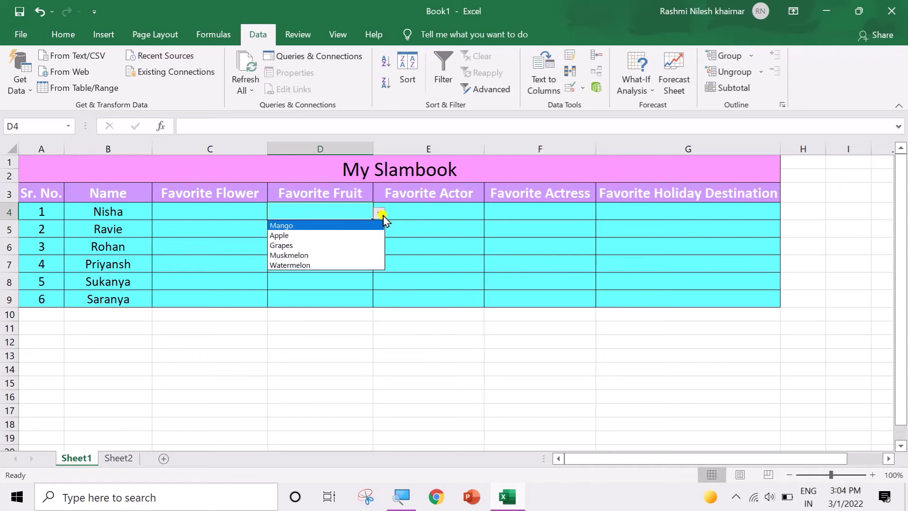
{"action": "left_click", "coordinate": [381, 213]}
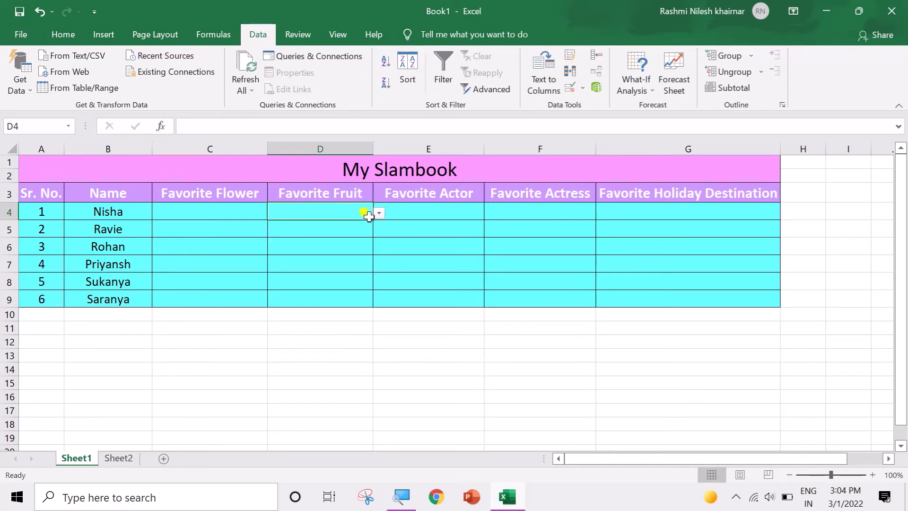
{"action": "left_click_drag", "start_coordinate": [372, 220], "coordinate": [371, 300]}
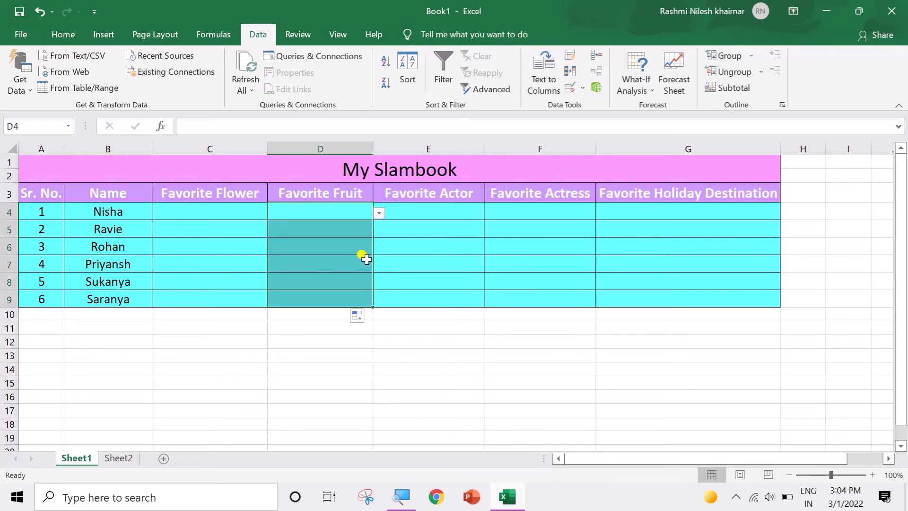
{"action": "left_click", "coordinate": [368, 229]}
Step: Verify the copied fruit drop-downs in D5 and D6, then go to Sheet2
{"action": "left_click", "coordinate": [379, 232]}
{"action": "left_click", "coordinate": [379, 232]}
{"action": "left_click", "coordinate": [368, 247]}
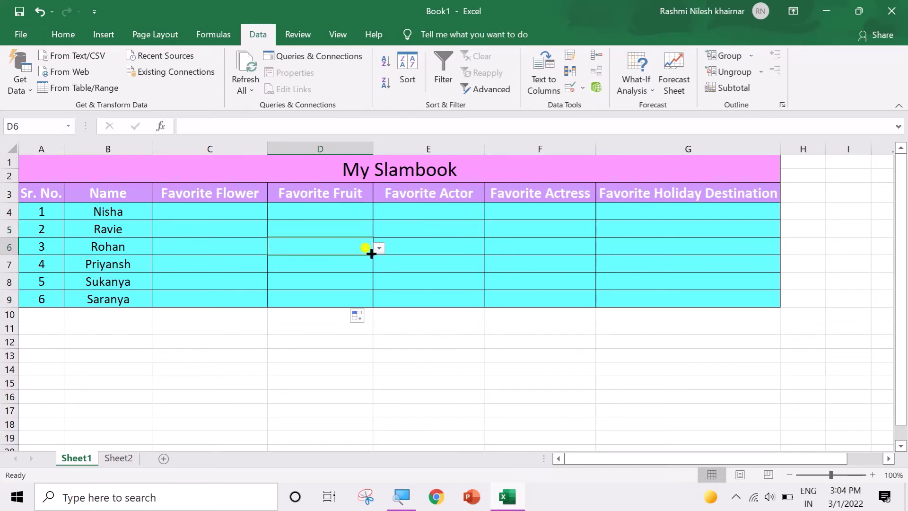
{"action": "left_click", "coordinate": [379, 248]}
{"action": "left_click", "coordinate": [379, 249]}
{"action": "left_click", "coordinate": [399, 205]}
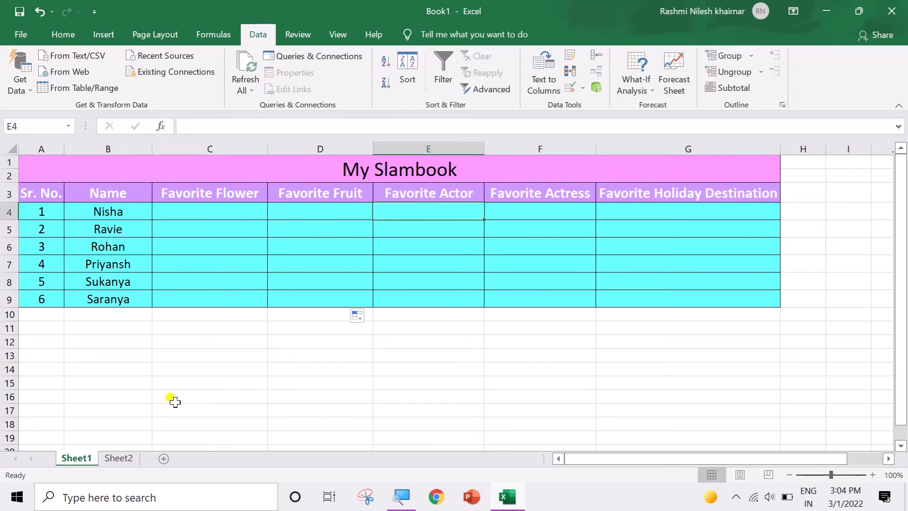
{"action": "left_click", "coordinate": [119, 459]}
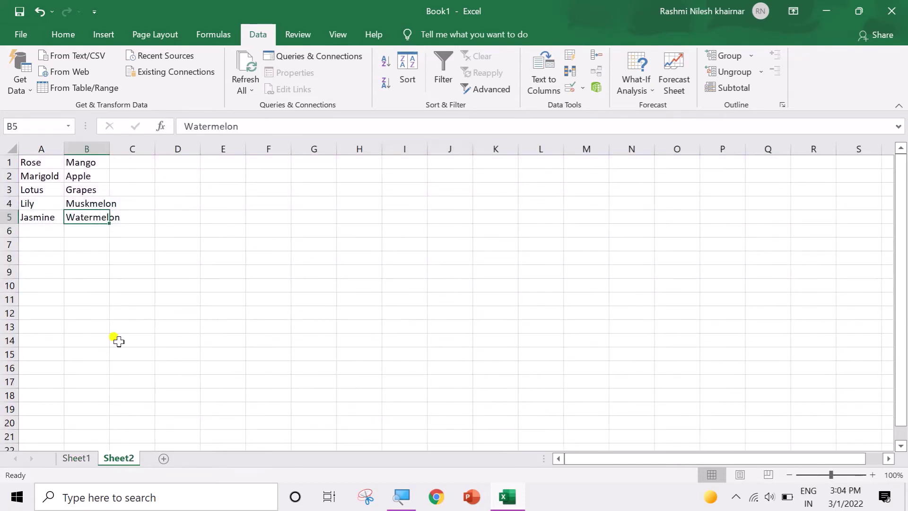
Step: Type five actor names down Sheet2 cells C1:C5
{"action": "left_click", "coordinate": [137, 163]}
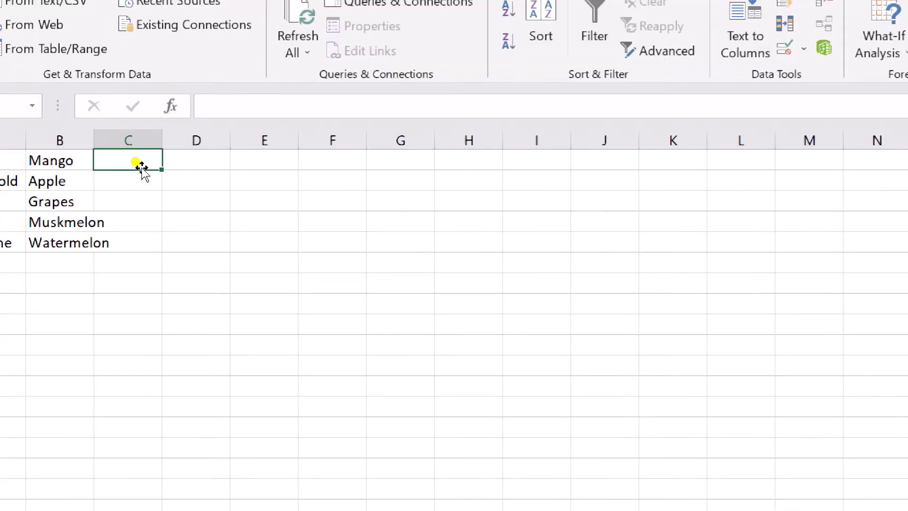
{"action": "type", "text": "Shahr"}
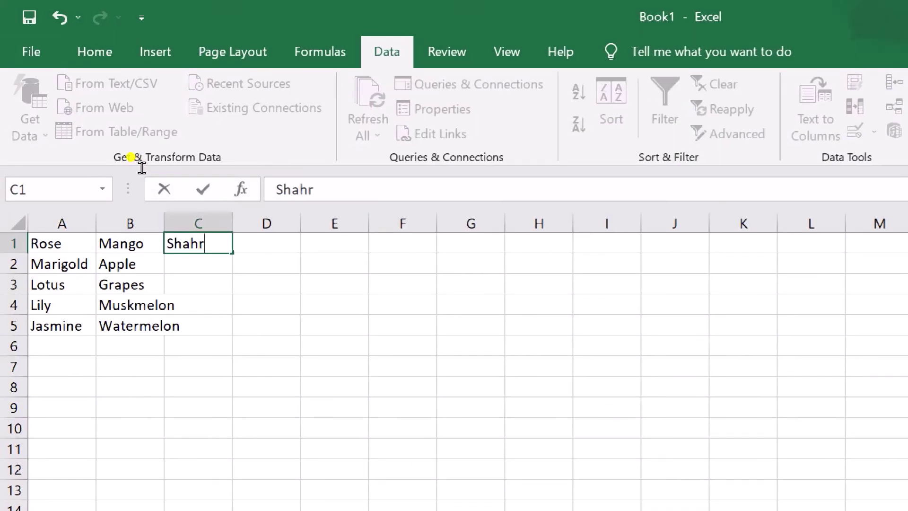
{"action": "type", "text": "ukh Khan"}
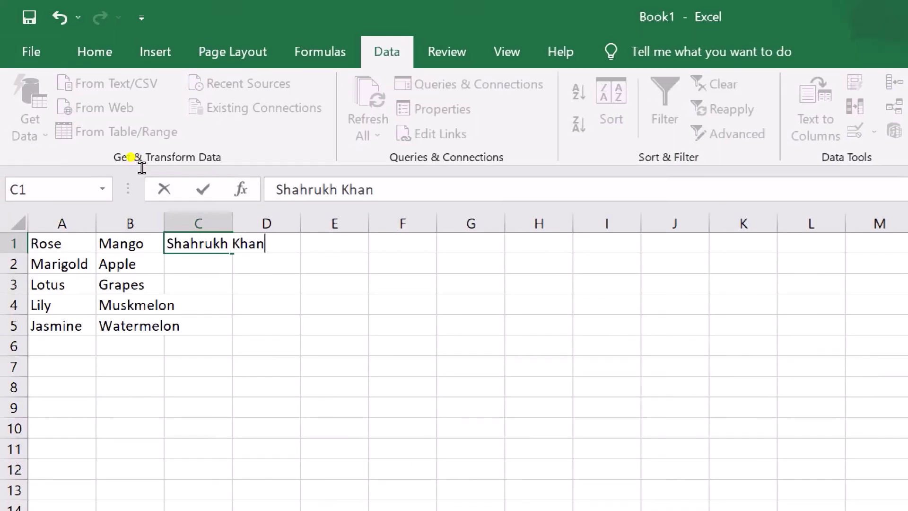
{"action": "key", "text": "Return"}
{"action": "type", "text": "Hrithik Ro"}
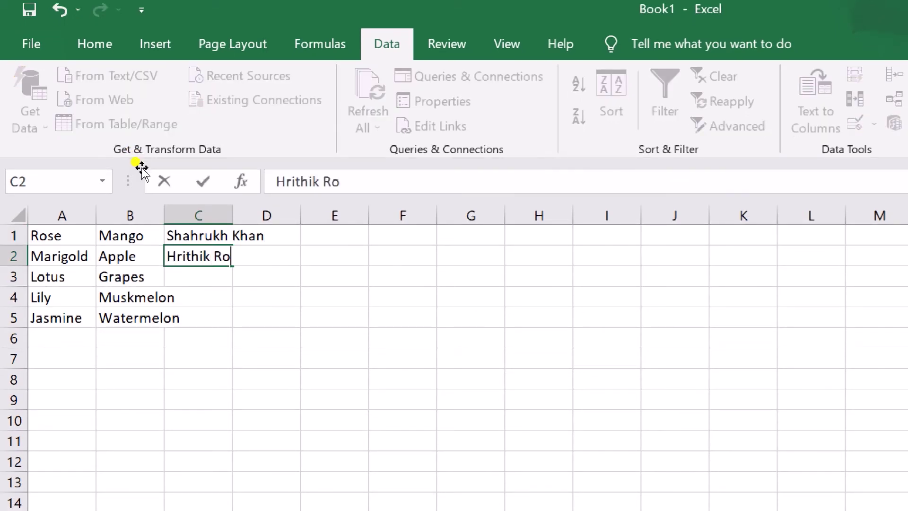
{"action": "type", "text": "shan"}
{"action": "key", "text": "Return"}
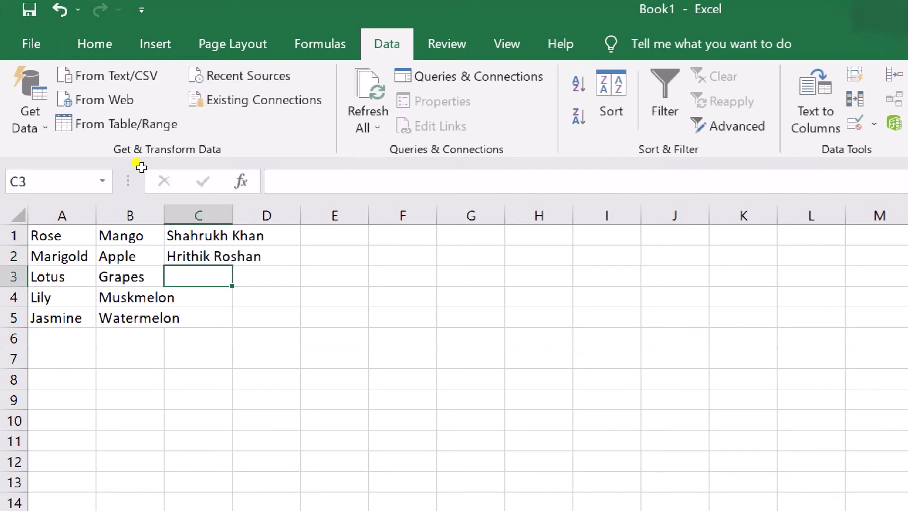
{"action": "type", "text": "Aamir"}
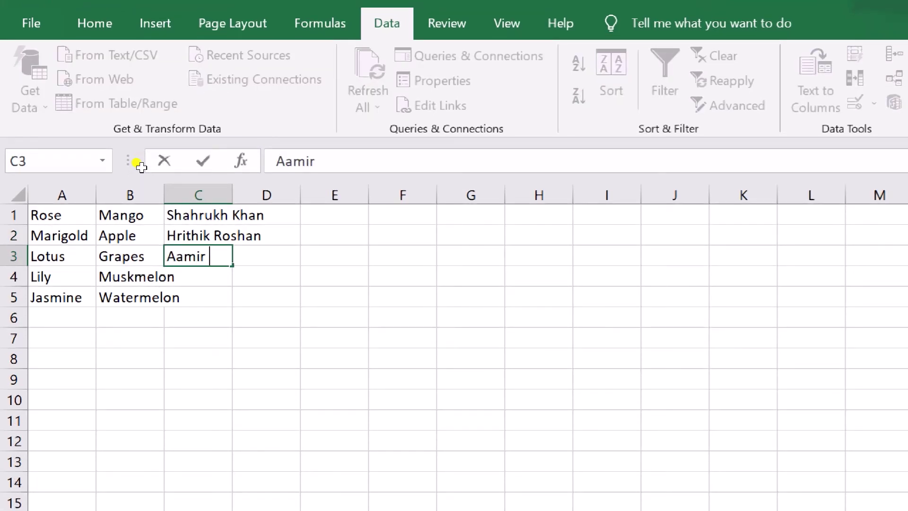
{"action": "type", "text": " Khan"}
{"action": "key", "text": "Return"}
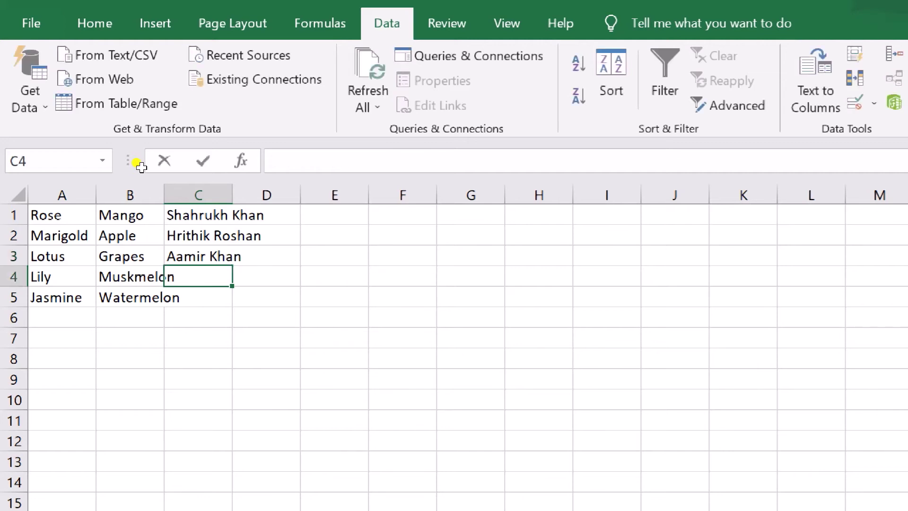
{"action": "type", "text": "Akshay K"}
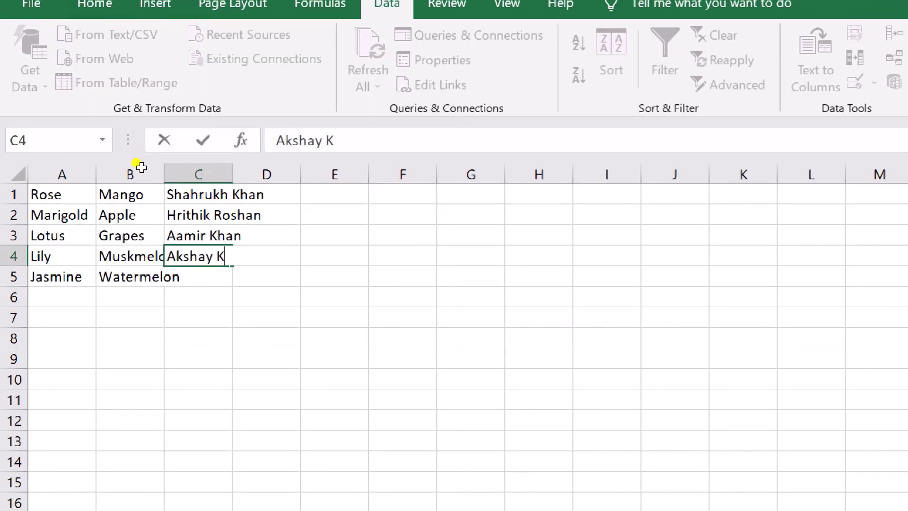
{"action": "type", "text": "hanna"}
{"action": "key", "text": "Return"}
{"action": "type", "text": "A"}
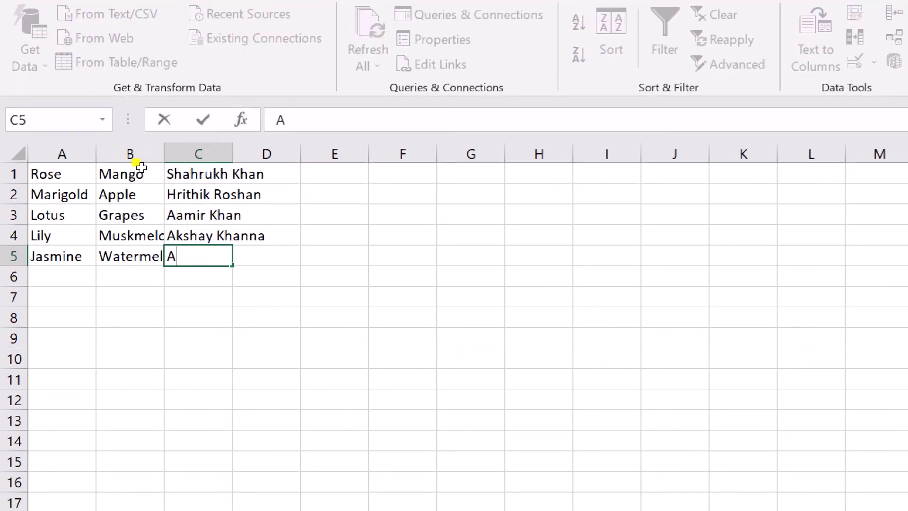
{"action": "type", "text": "mitabh"}
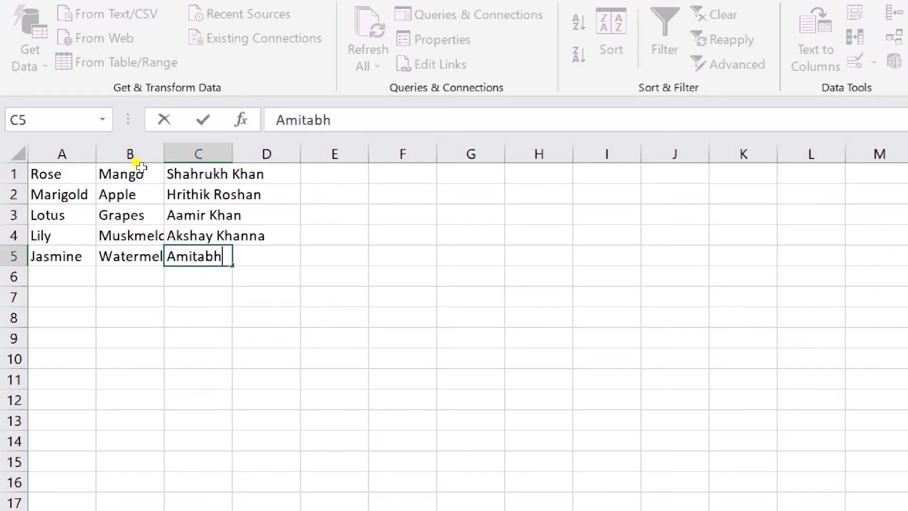
{"action": "type", "text": " Bhachhan"}
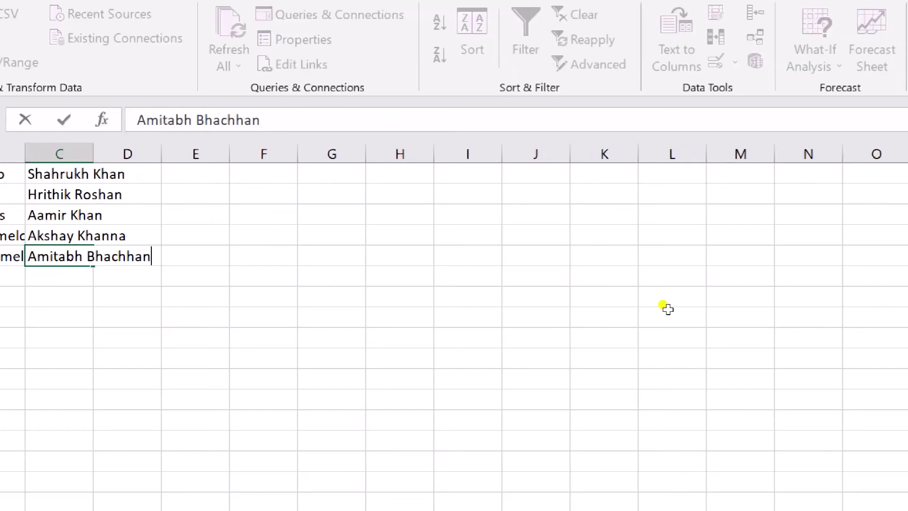
{"action": "key", "text": "Return"}
{"action": "key", "text": "Right"}
{"action": "key", "text": "Right"}
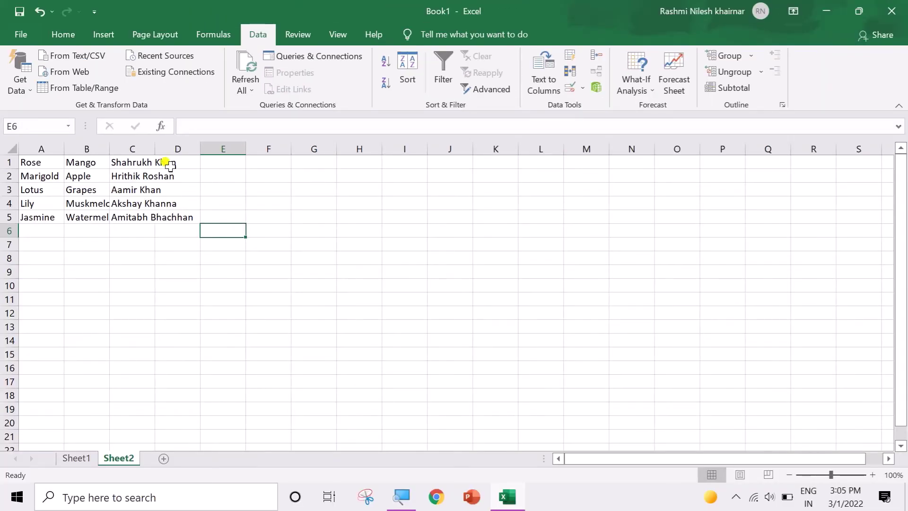
Step: Widen Sheet2 columns C, B and D so fruit and actor names show fully
{"action": "left_click_drag", "start_coordinate": [158, 152], "coordinate": [199, 150]}
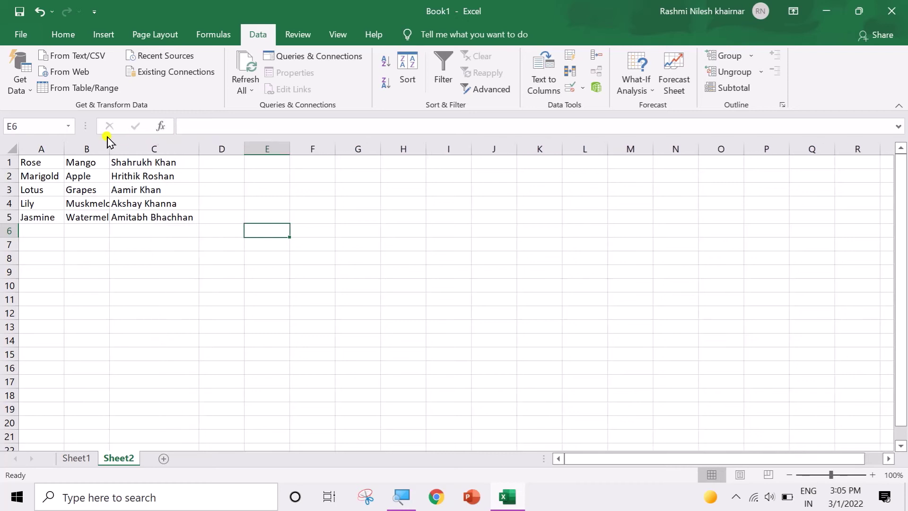
{"action": "left_click_drag", "start_coordinate": [106, 147], "coordinate": [125, 148]}
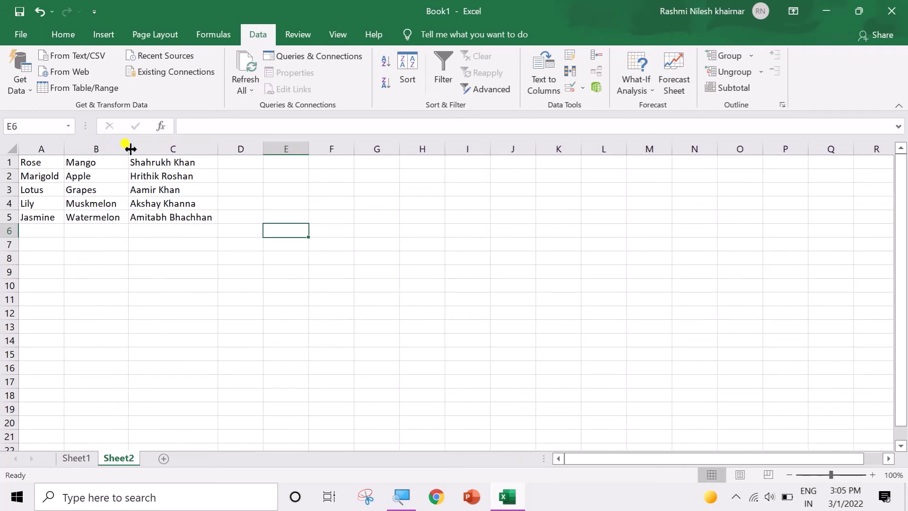
{"action": "left_click_drag", "start_coordinate": [263, 149], "coordinate": [407, 152]}
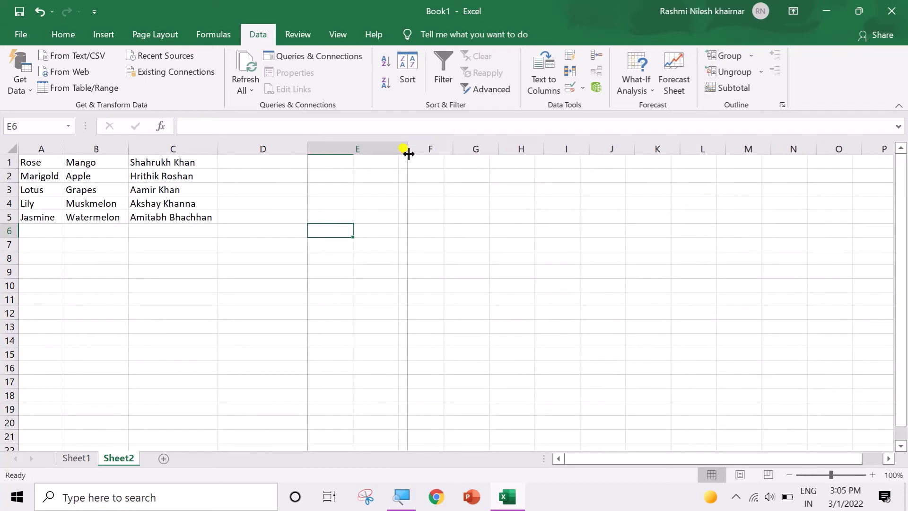
{"action": "left_click", "coordinate": [290, 164]}
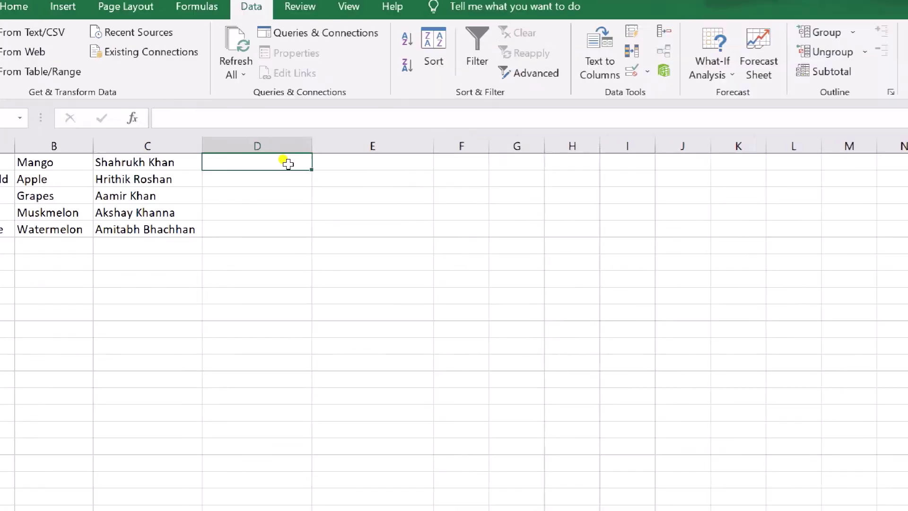
Step: Enter five actress names in D1:D5, from Madhuri Deeks… and Sonam Kapoor in D1–D2 to Aalia Bhatt in D5
{"action": "type", "text": "Madhuri Deeks"}
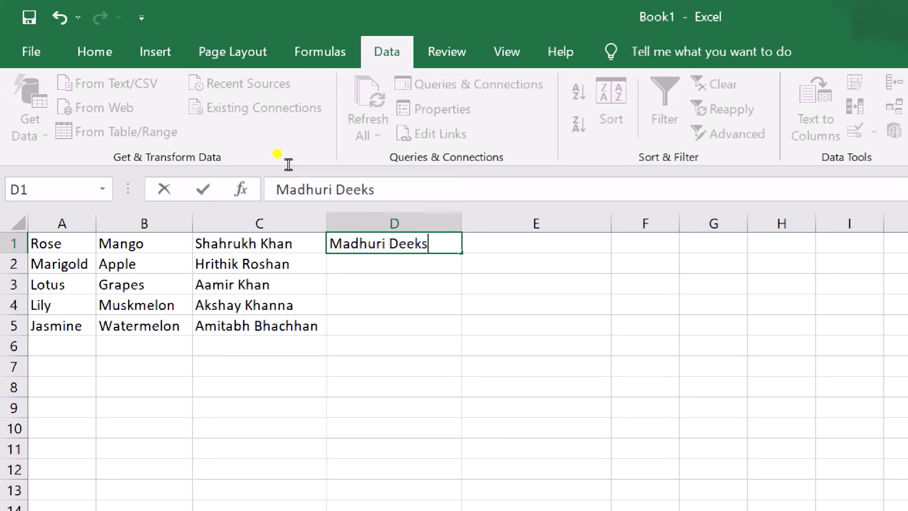
{"action": "key", "text": "BackSpace"}
{"action": "key", "text": "BackSpace"}
{"action": "key", "text": "BackSpace"}
{"action": "type", "text": "ixit"}
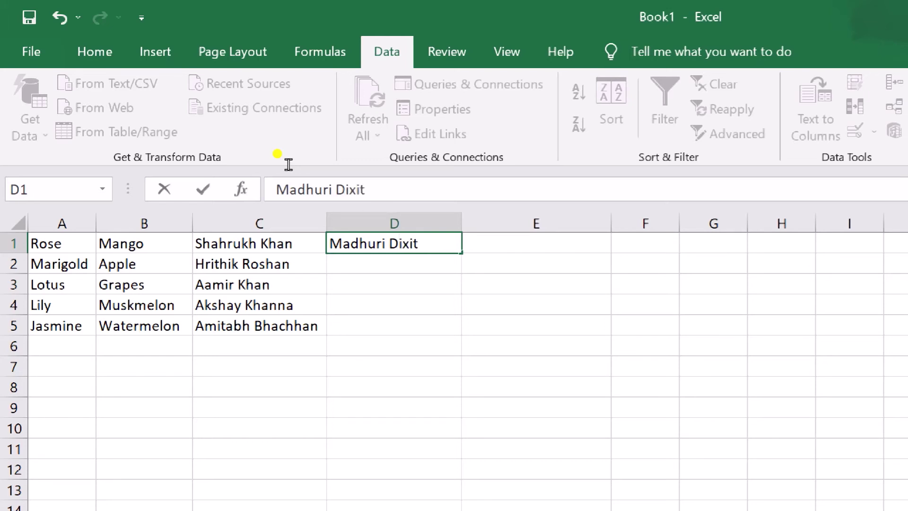
{"action": "key", "text": "Return"}
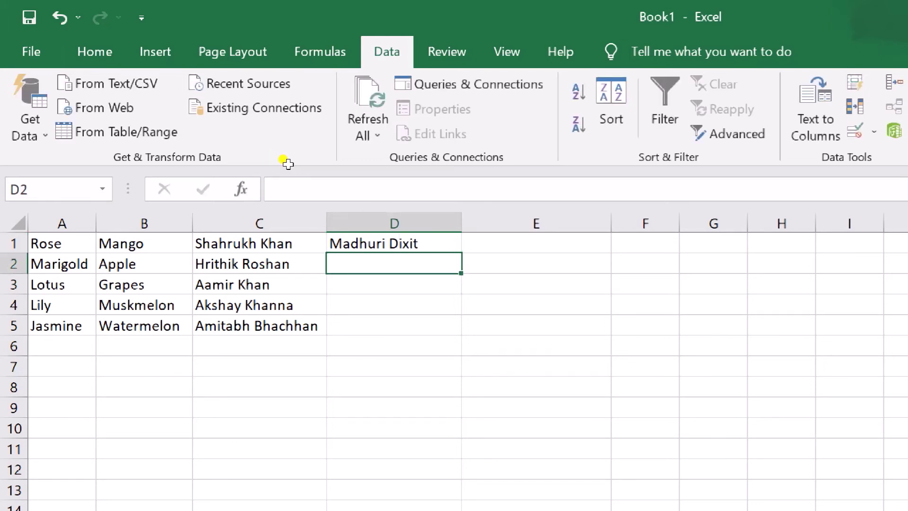
{"action": "type", "text": "Sonam Kapoor"}
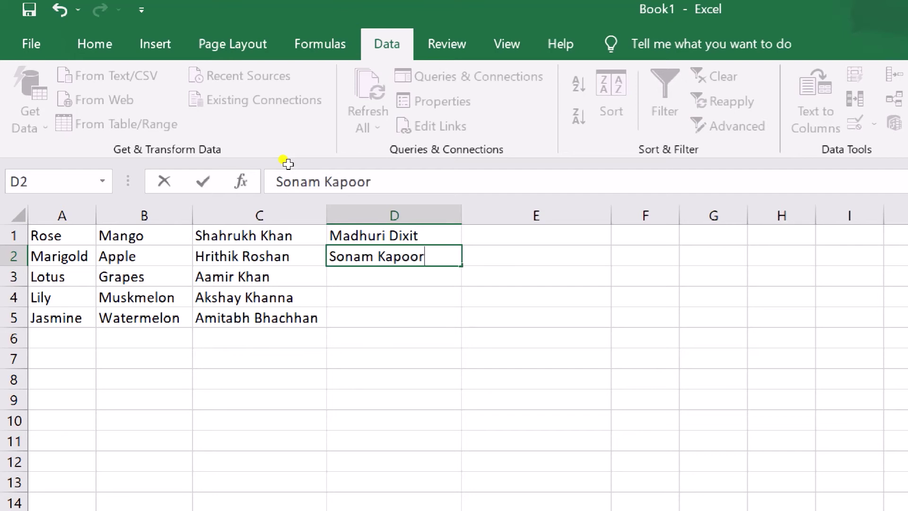
{"action": "key", "text": "Return"}
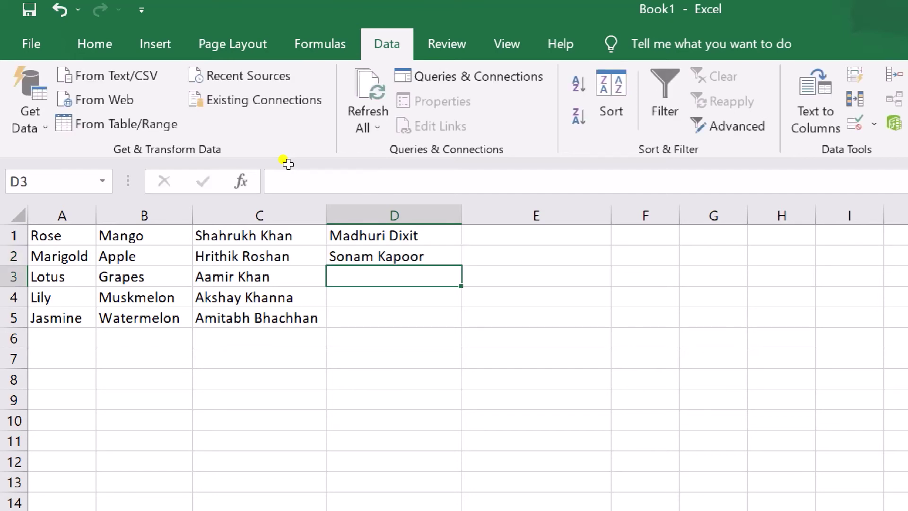
{"action": "type", "text": "Kareena K"}
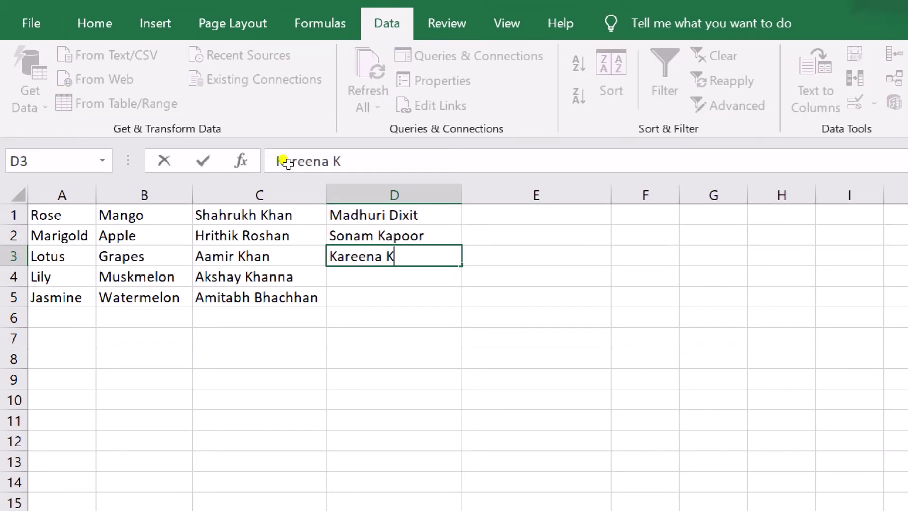
{"action": "type", "text": "ha"}
{"action": "type", "text": "poor"}
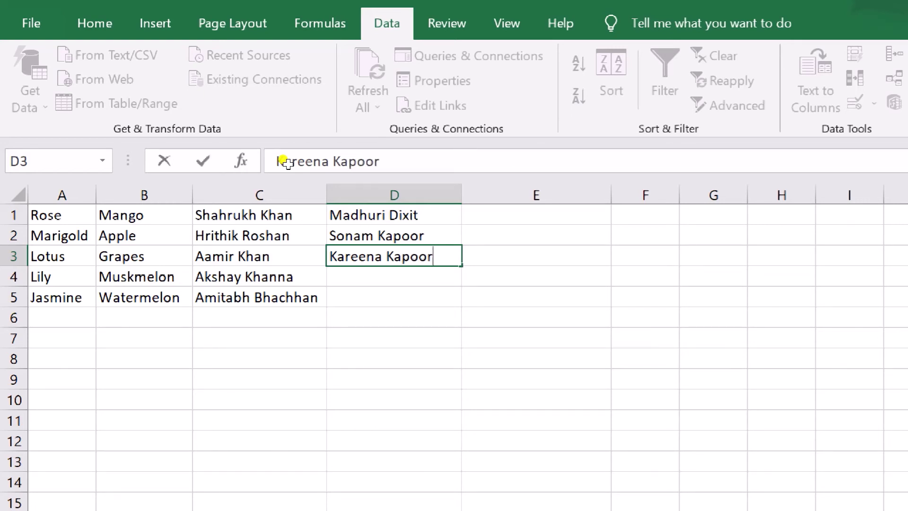
{"action": "key", "text": "Return"}
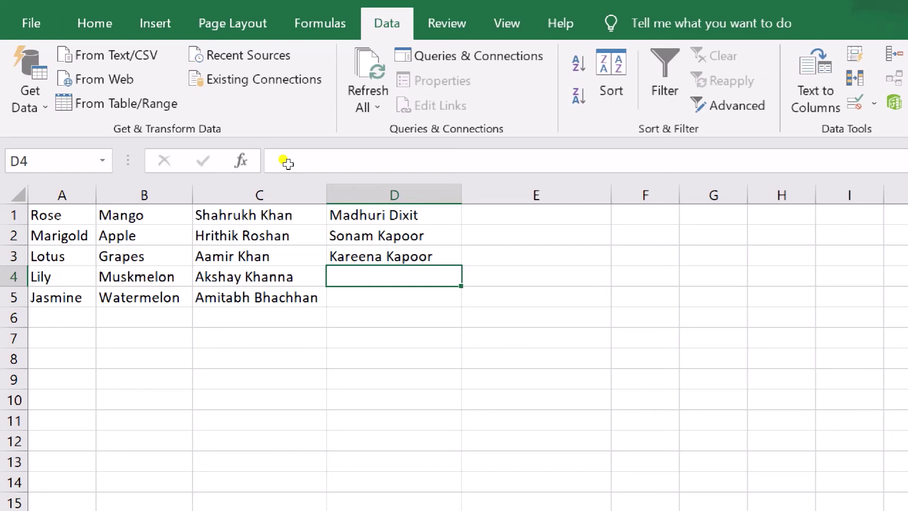
{"action": "type", "text": "G"}
{"action": "type", "text": "enelia D'Souza"}
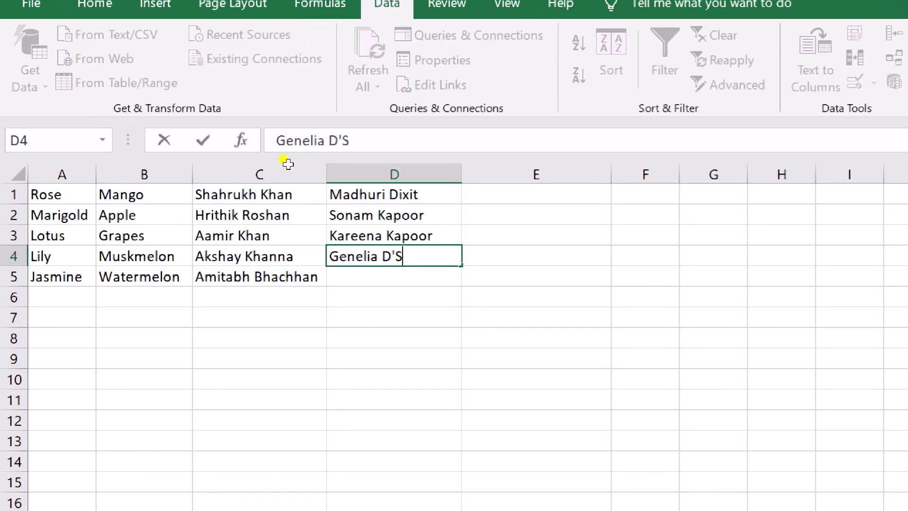
{"action": "key", "text": "Return"}
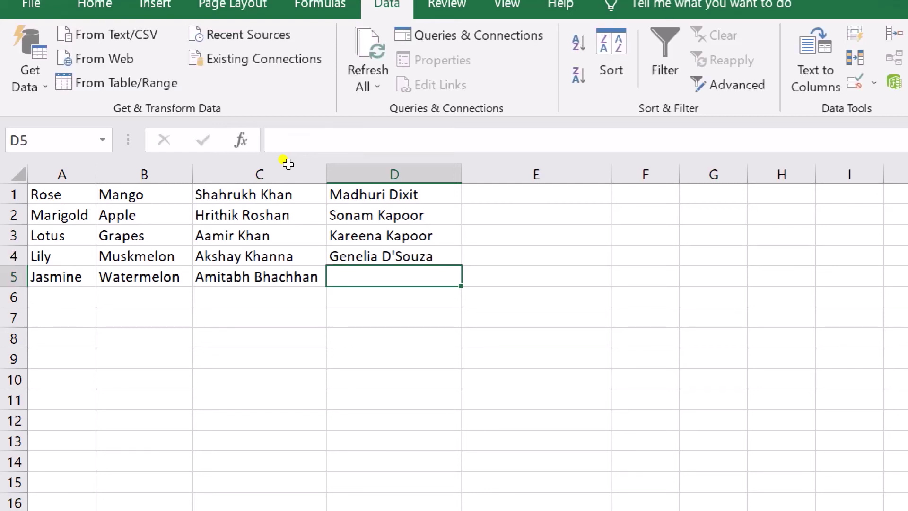
{"action": "type", "text": "Aalia "}
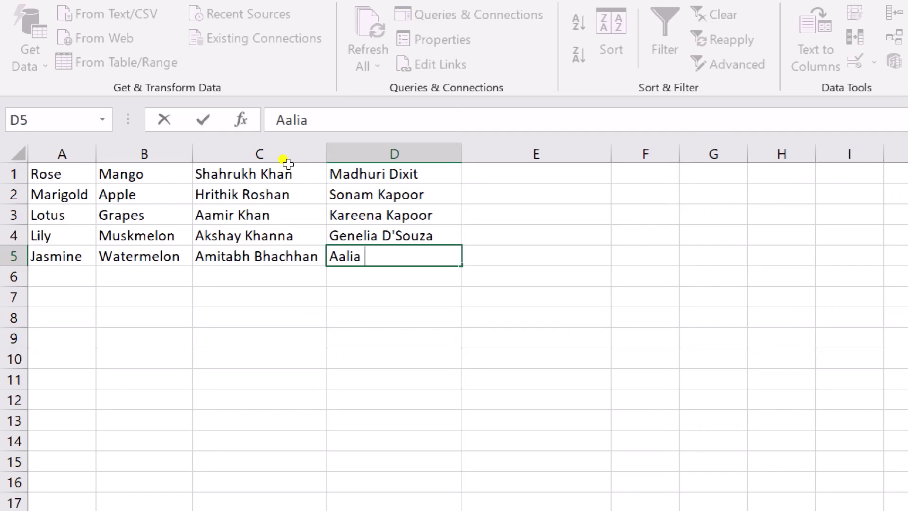
{"action": "type", "text": "Bhatt"}
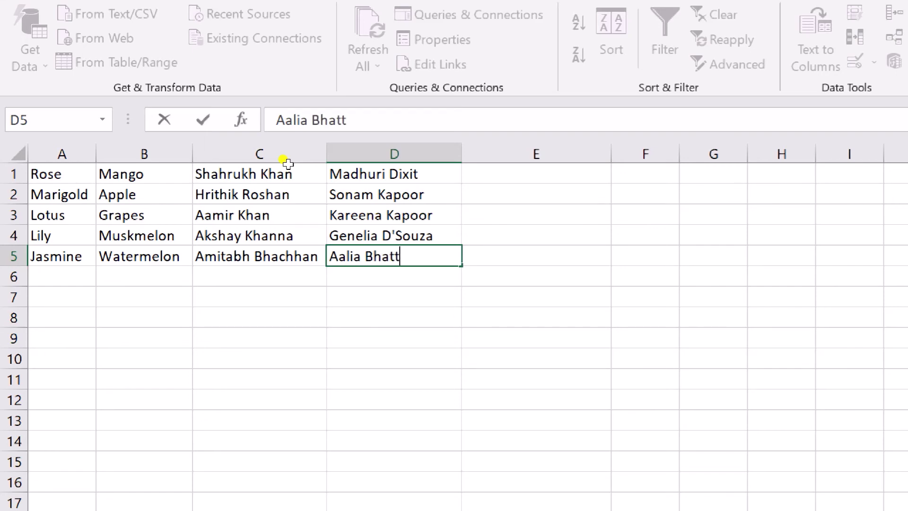
{"action": "key", "text": "Tab"}
{"action": "key", "text": "Up"}
Step: Enter Ooty, Manali, Shimala, Kashmir and Switzerland down E1:E5
{"action": "key", "text": "Up"}
{"action": "key", "text": "Up"}
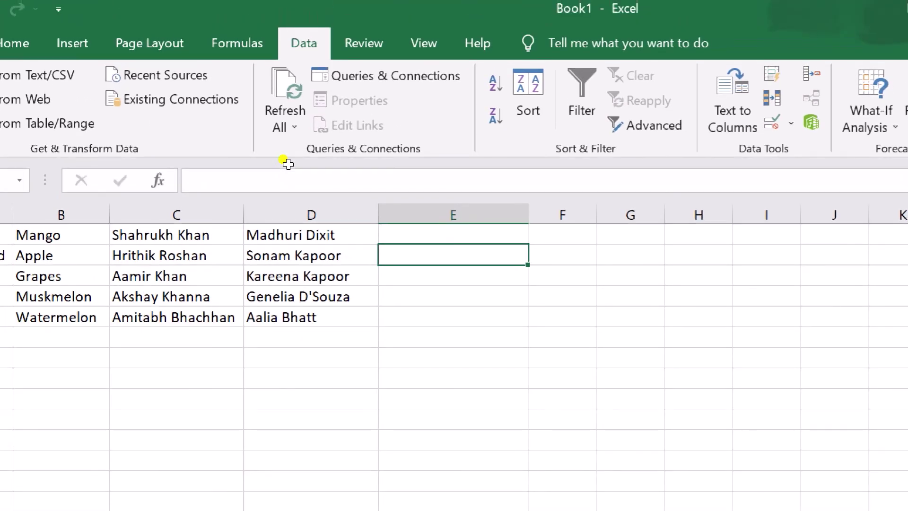
{"action": "key", "text": "Up"}
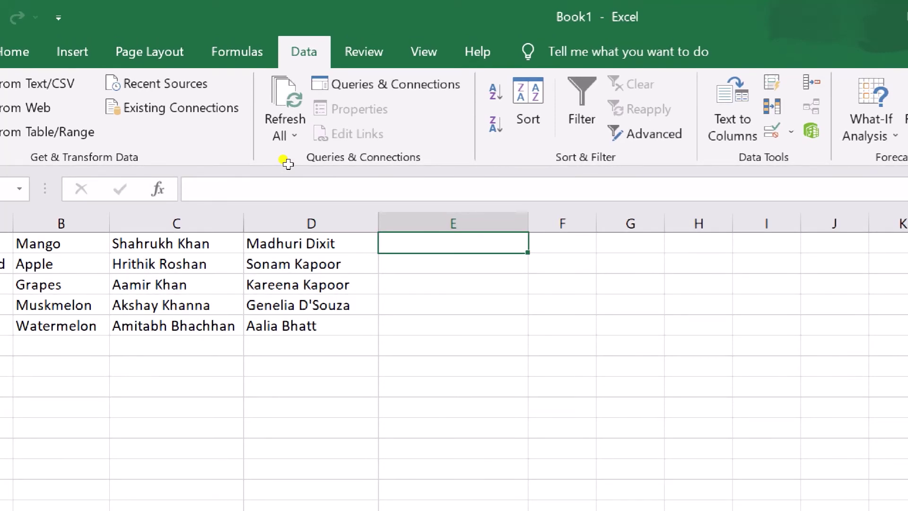
{"action": "type", "text": "Ooty"}
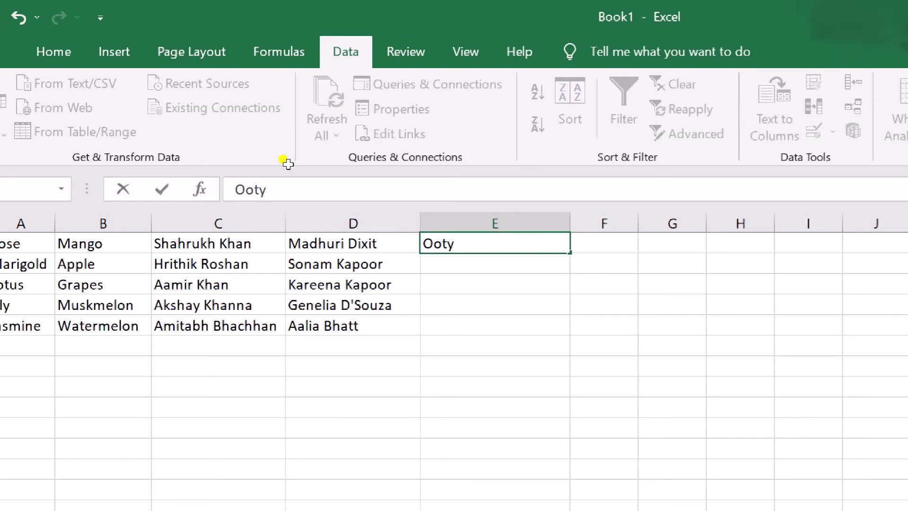
{"action": "key", "text": "Return"}
{"action": "type", "text": "Manali"}
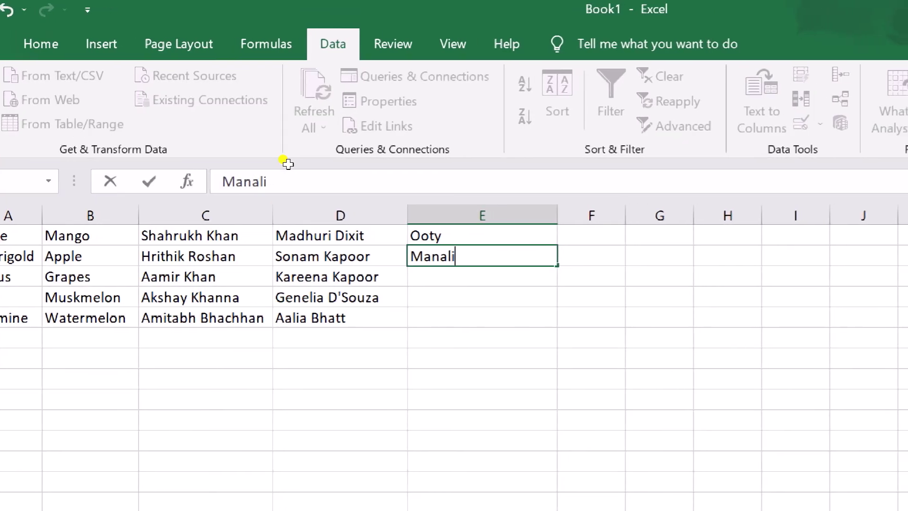
{"action": "key", "text": "Return"}
{"action": "type", "text": "S"}
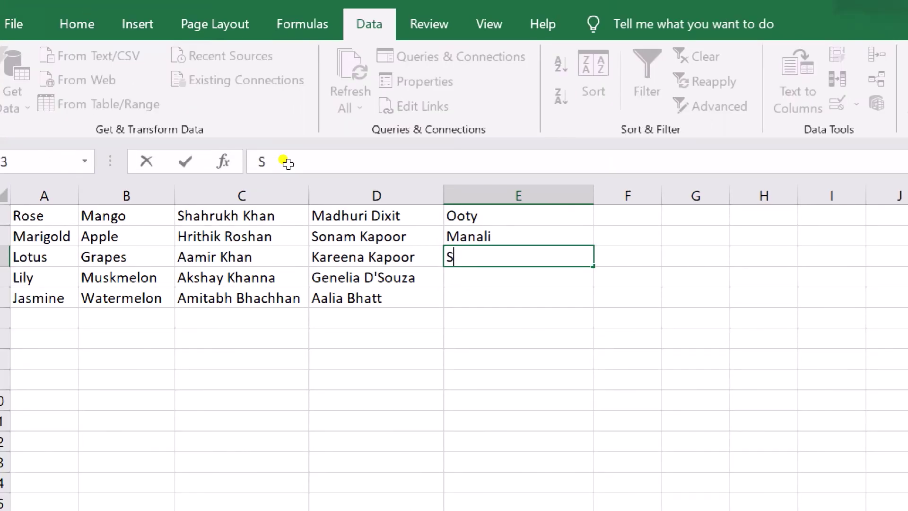
{"action": "type", "text": "h"}
{"action": "type", "text": "imala"}
{"action": "key", "text": "Return"}
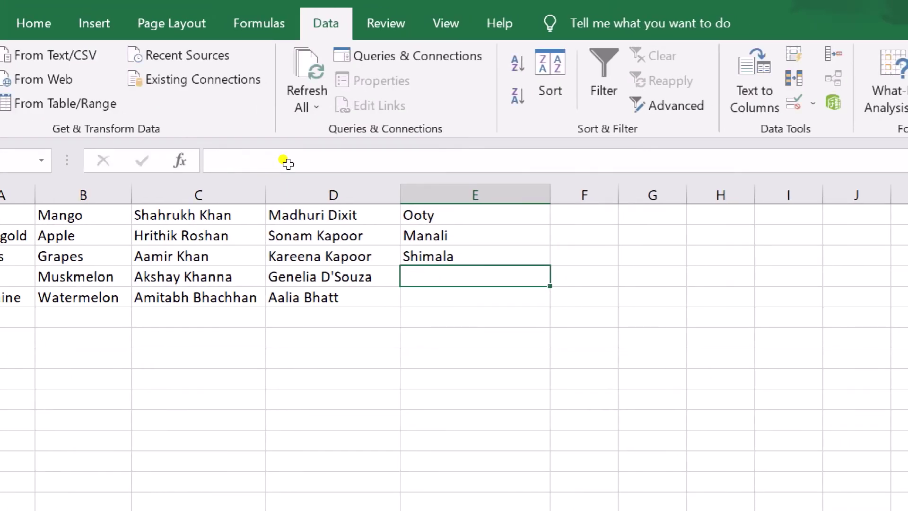
{"action": "type", "text": "Kas"}
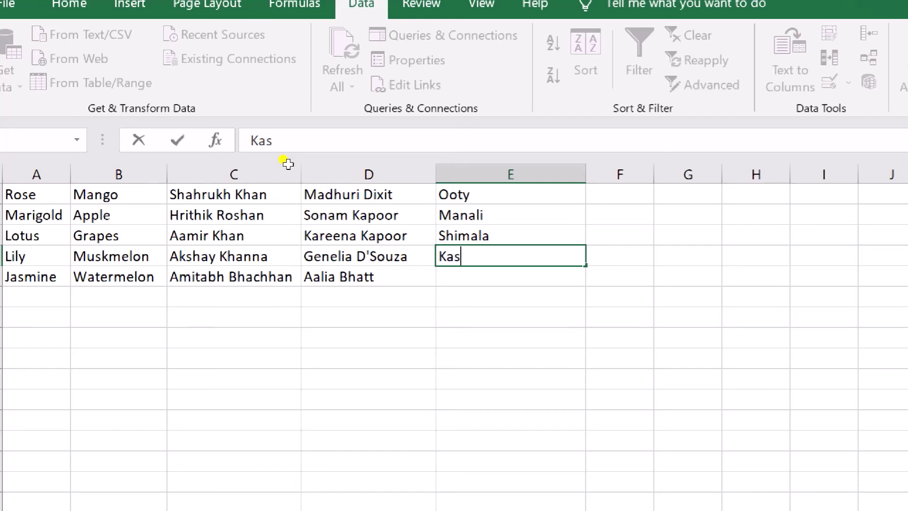
{"action": "type", "text": "hmir"}
{"action": "key", "text": "Return"}
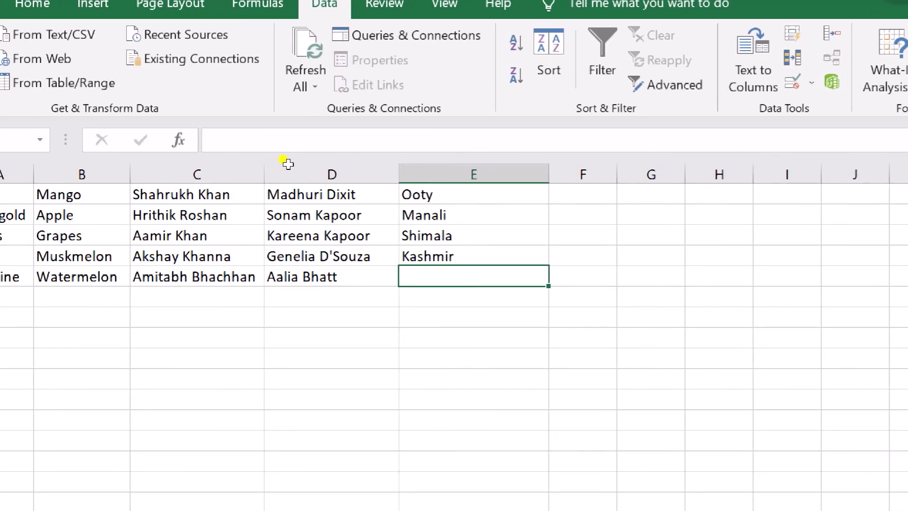
{"action": "type", "text": "Sw"}
{"action": "type", "text": "itze"}
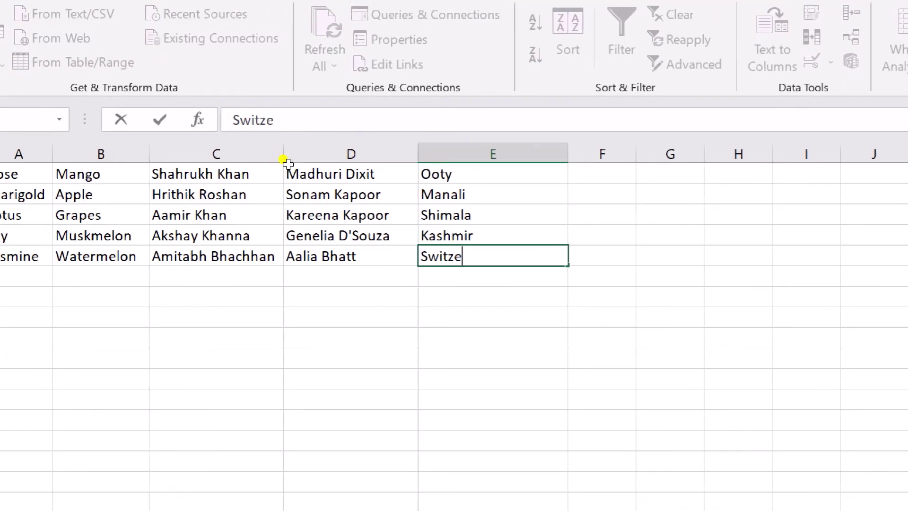
{"action": "type", "text": "rl"}
{"action": "type", "text": "and"}
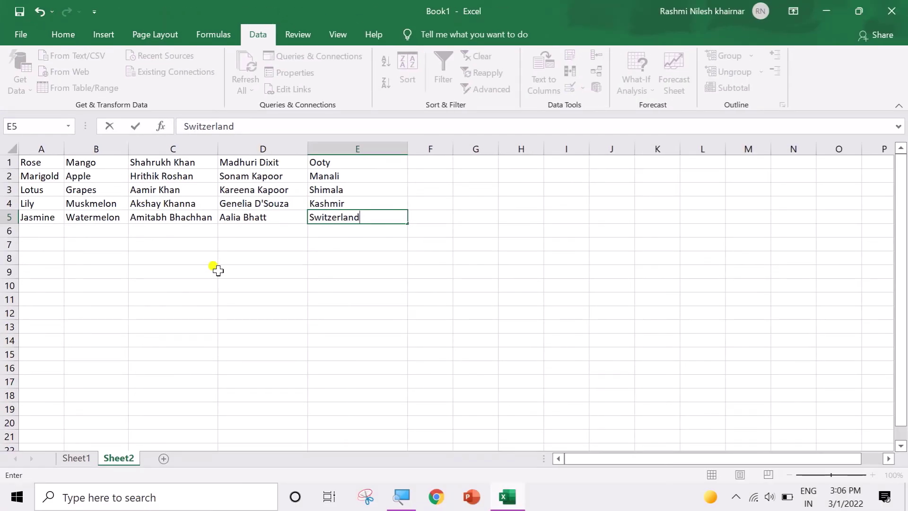
{"action": "left_click", "coordinate": [217, 271]}
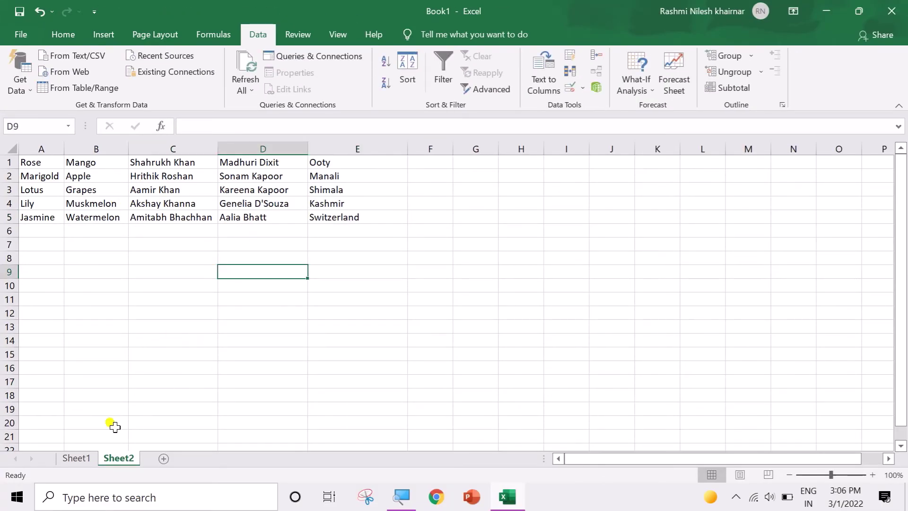
Step: On Sheet1, give E4 a List validation sourced from the Sheet2!C1:C5 actor names
{"action": "left_click", "coordinate": [76, 458]}
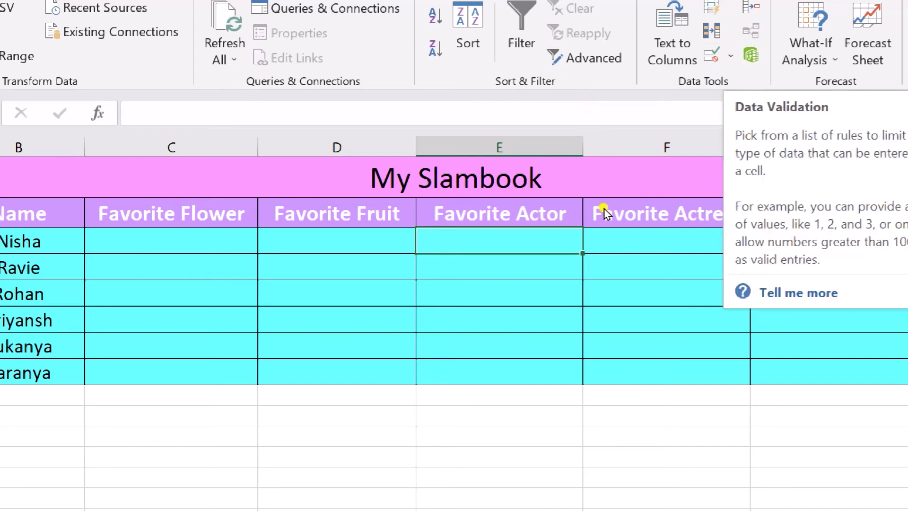
{"action": "key", "text": "alt+a"}
{"action": "key", "text": "v"}
{"action": "key", "text": "v"}
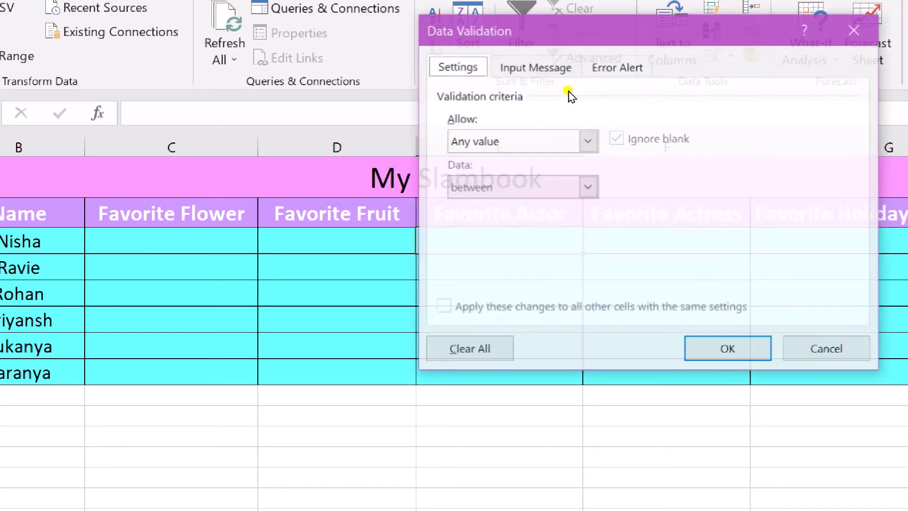
{"action": "left_click", "coordinate": [484, 147]}
{"action": "left_click", "coordinate": [478, 205]}
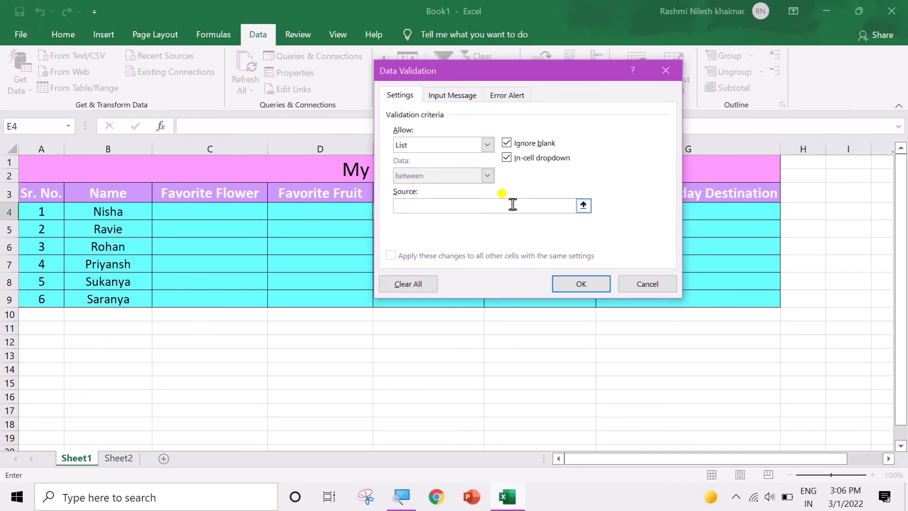
{"action": "left_click_drag", "start_coordinate": [497, 76], "coordinate": [627, 97]}
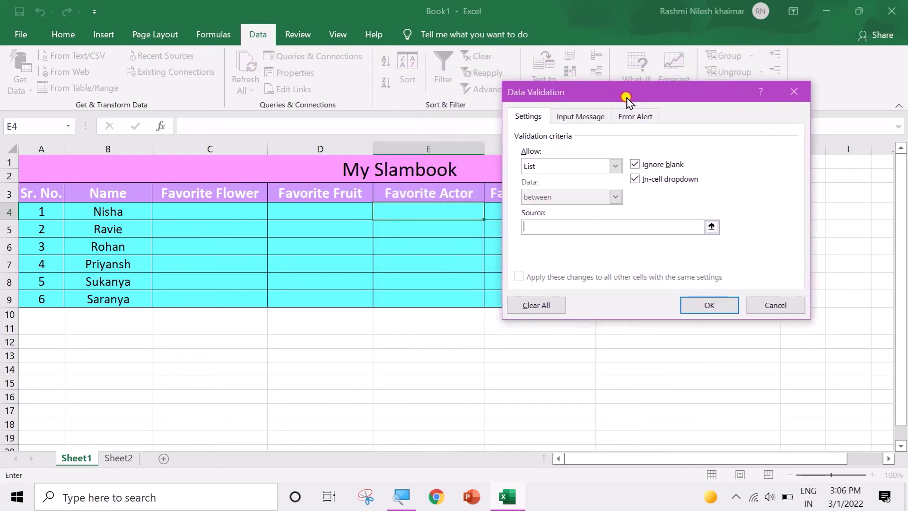
{"action": "left_click", "coordinate": [119, 457]}
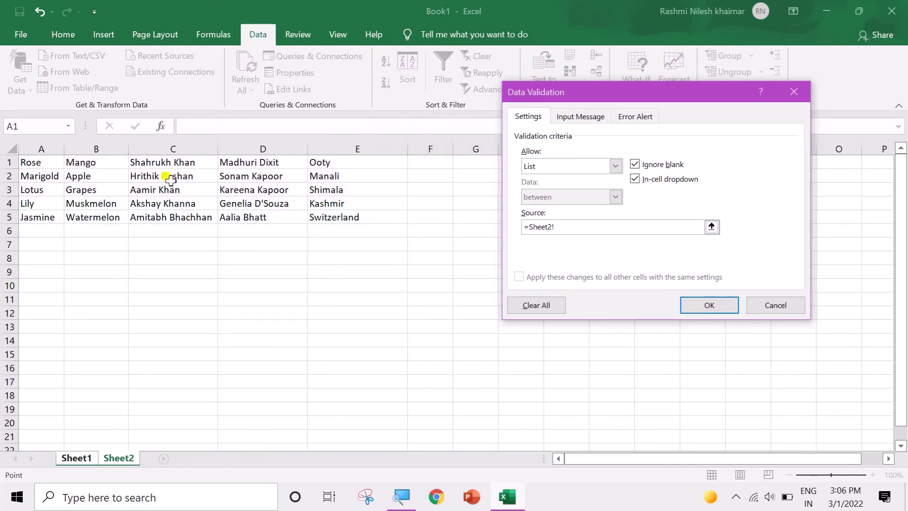
{"action": "left_click_drag", "start_coordinate": [169, 162], "coordinate": [170, 211]}
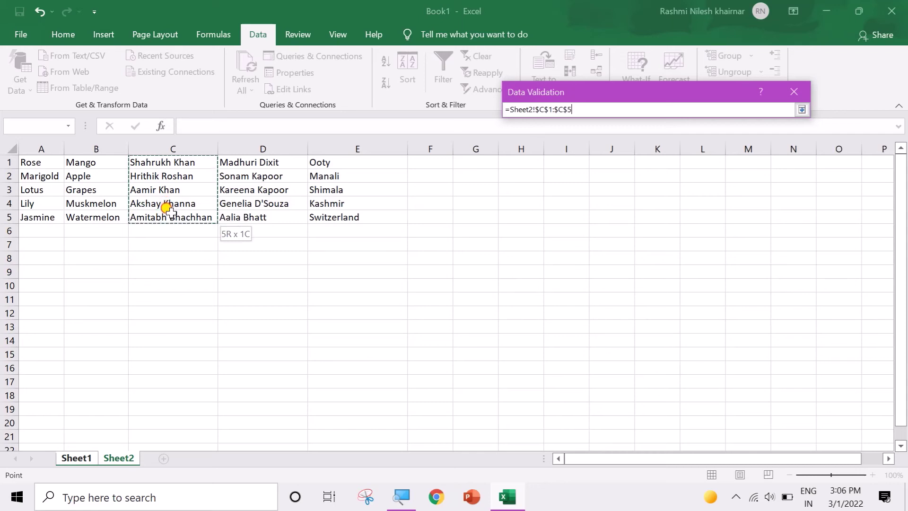
{"action": "key", "text": "Return"}
{"action": "left_click", "coordinate": [707, 305]}
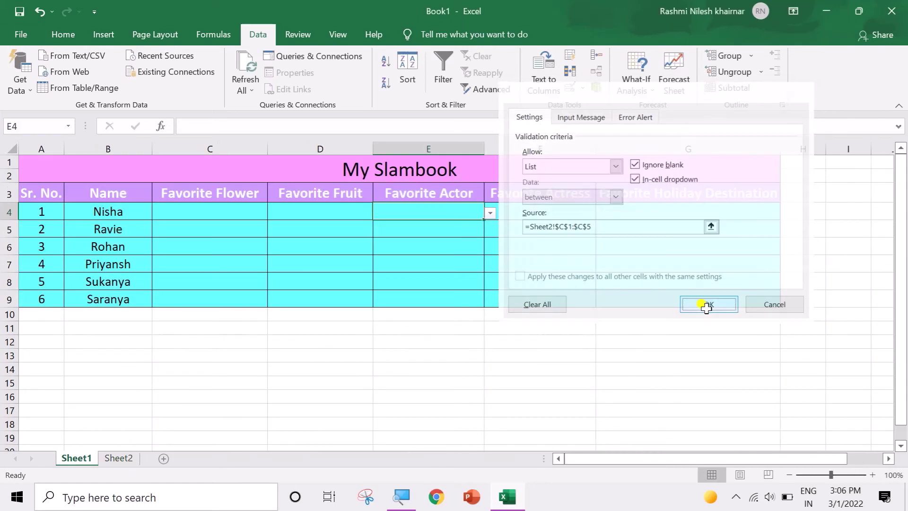
{"action": "left_click", "coordinate": [551, 216]}
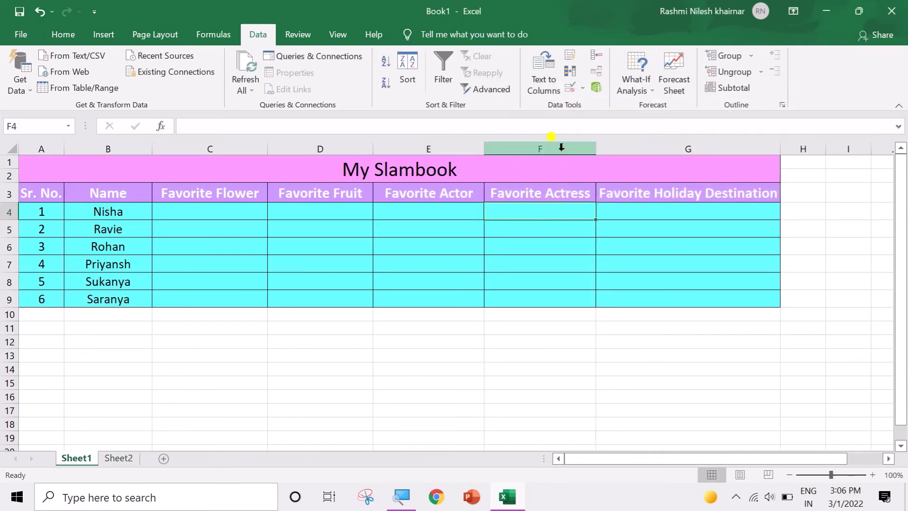
Step: Add a List validation to F4 using the actress names in Sheet2!D1:D5 as source
{"action": "left_click", "coordinate": [583, 88]}
{"action": "left_click", "coordinate": [589, 106]}
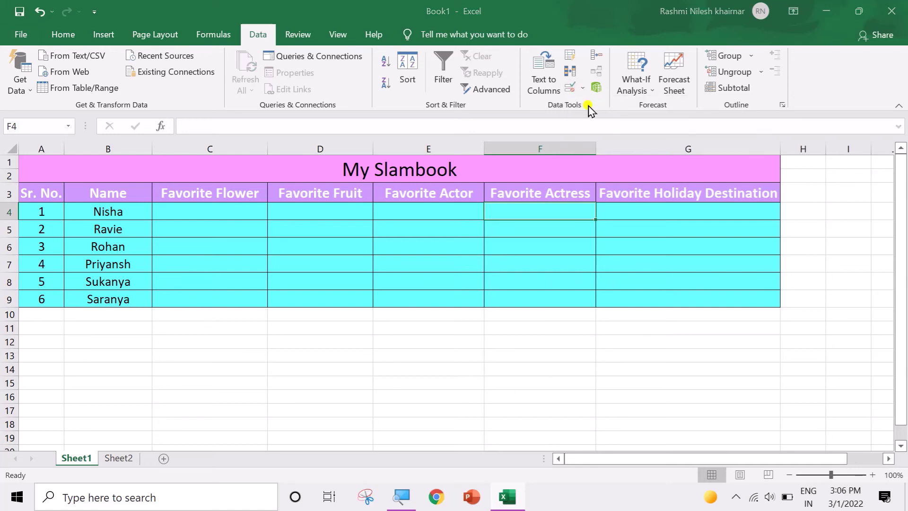
{"action": "left_click", "coordinate": [615, 166]}
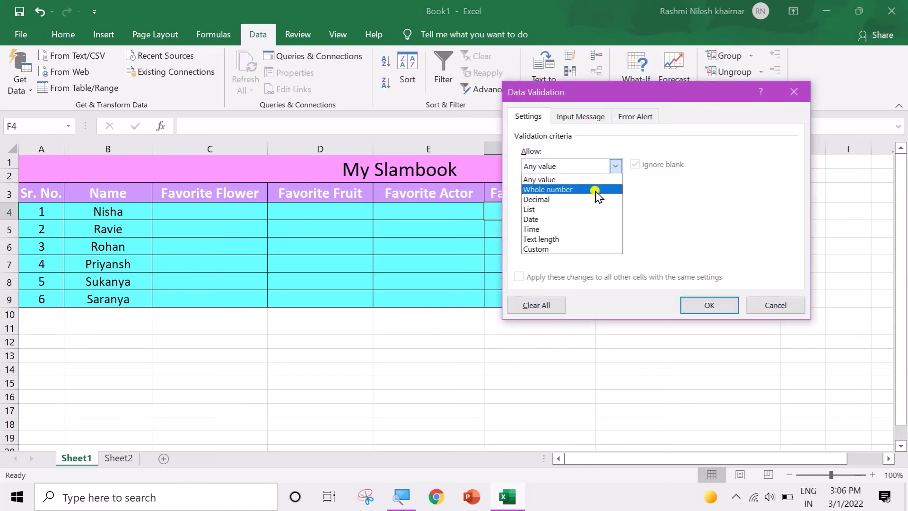
{"action": "left_click", "coordinate": [582, 209]}
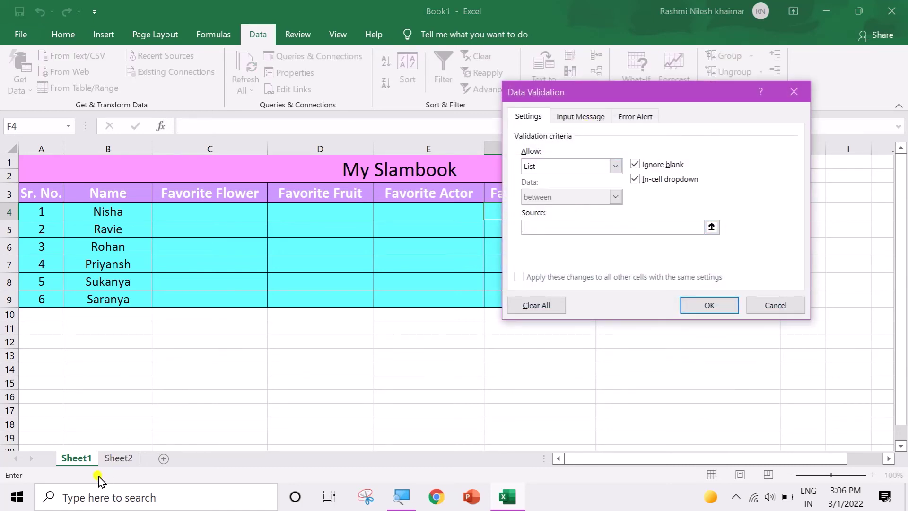
{"action": "left_click", "coordinate": [118, 458]}
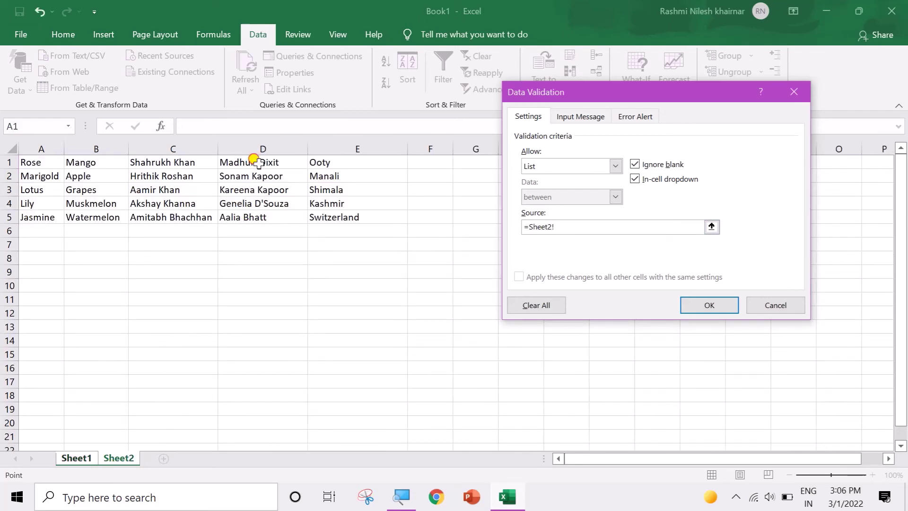
{"action": "left_click_drag", "start_coordinate": [258, 162], "coordinate": [255, 218]}
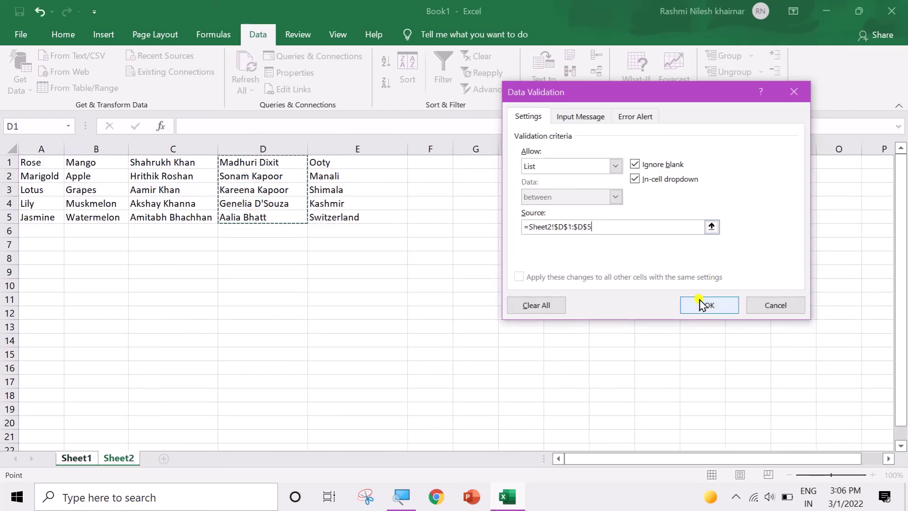
{"action": "left_click", "coordinate": [707, 305]}
{"action": "left_click", "coordinate": [690, 213]}
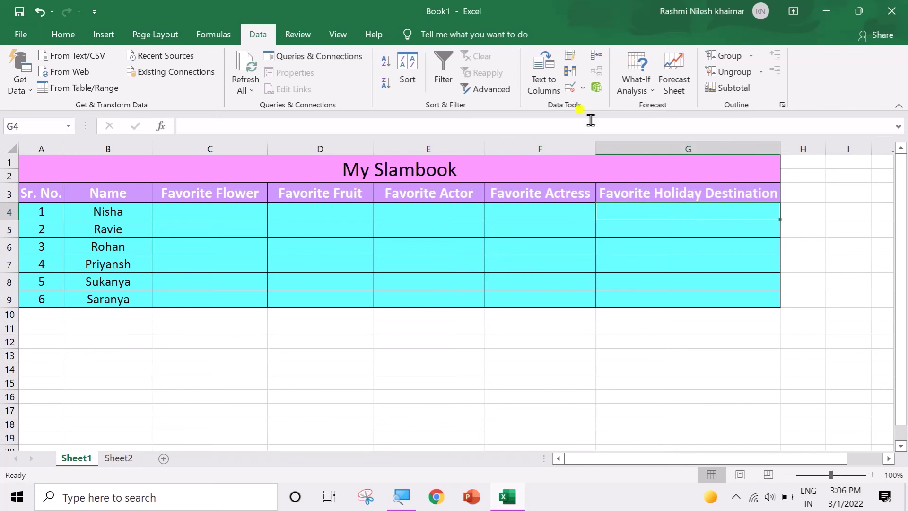
Step: Give G4 a List validation from Sheet2!E1:E5 and open its drop-down to verify the destinations
{"action": "left_click", "coordinate": [583, 88]}
{"action": "left_click", "coordinate": [587, 108]}
{"action": "left_click", "coordinate": [615, 166]}
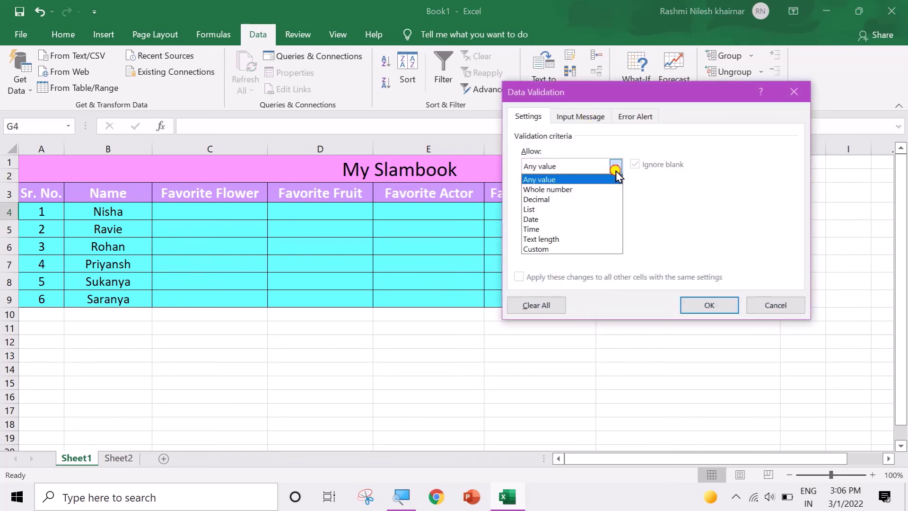
{"action": "left_click", "coordinate": [589, 209]}
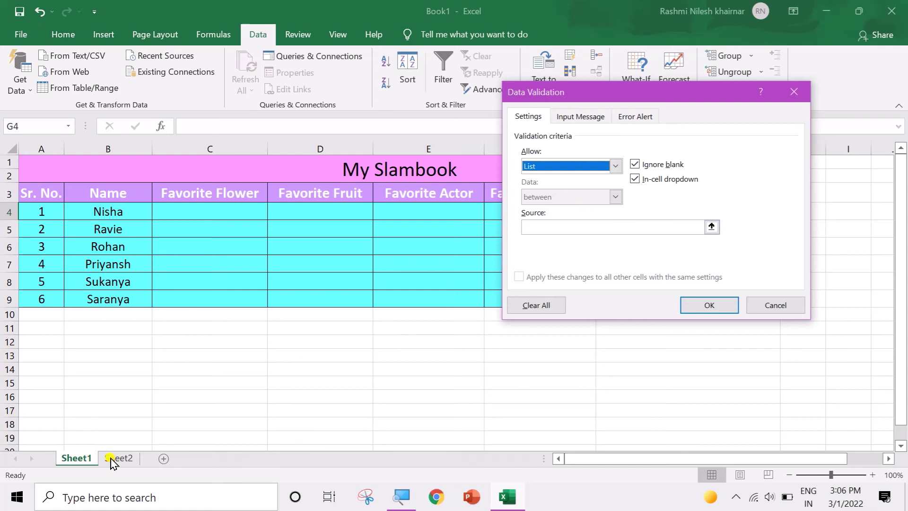
{"action": "left_click", "coordinate": [659, 227]}
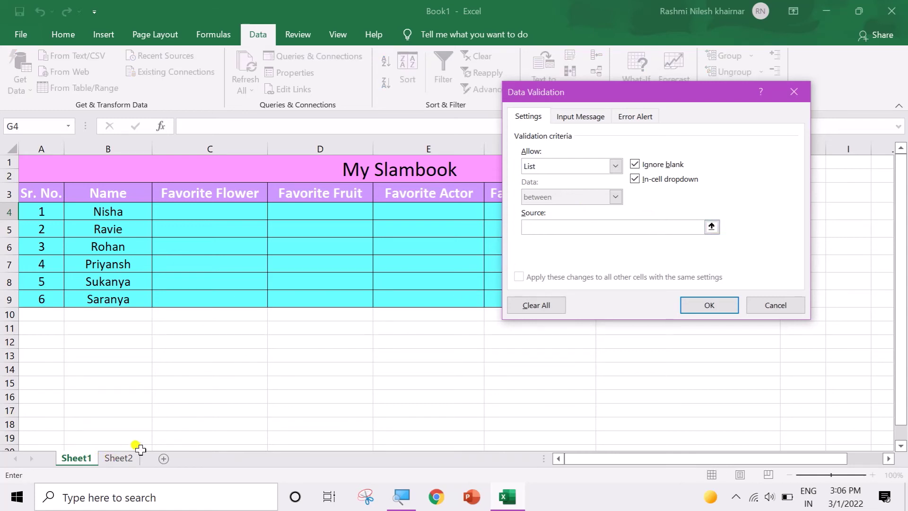
{"action": "left_click", "coordinate": [119, 458]}
{"action": "left_click_drag", "start_coordinate": [339, 163], "coordinate": [350, 217]}
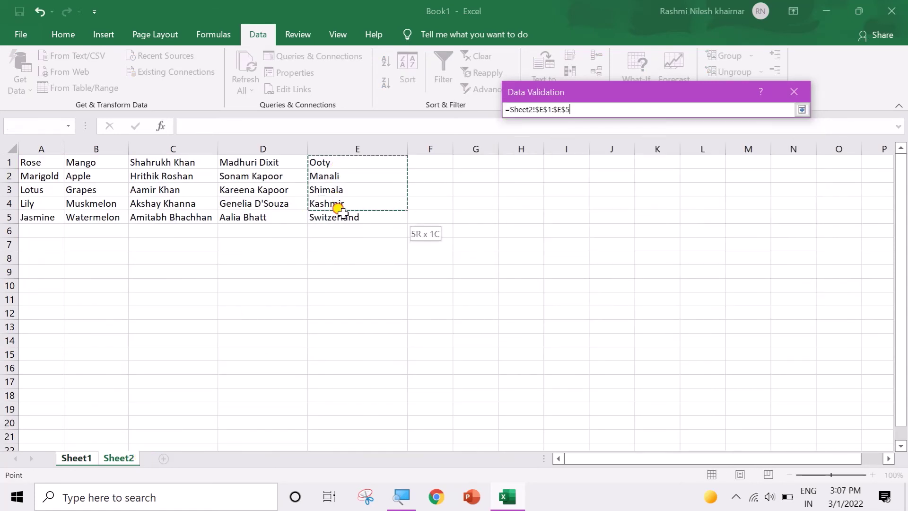
{"action": "left_click", "coordinate": [691, 305]}
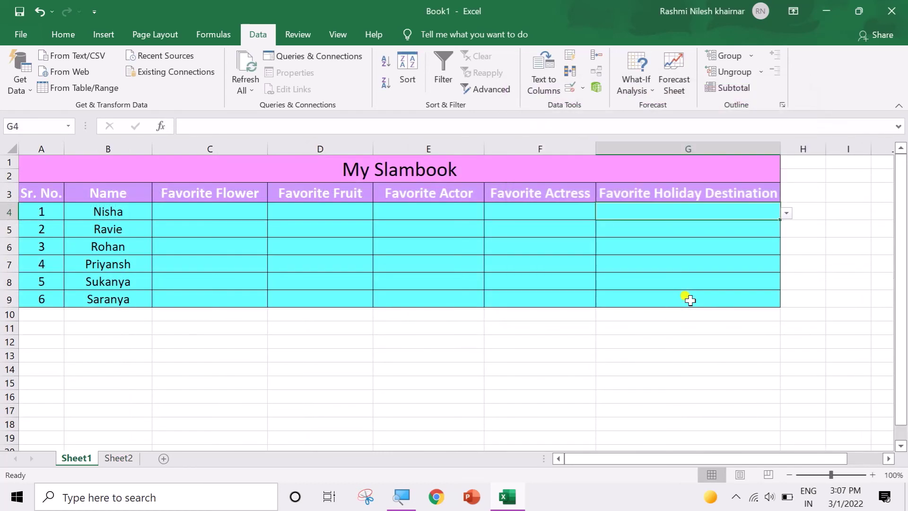
{"action": "left_click", "coordinate": [785, 214]}
Step: Copy the G4, F4 and E4 drop-down lists down through row 9 with the fill handle
{"action": "left_click", "coordinate": [782, 222]}
{"action": "left_click_drag", "start_coordinate": [780, 220], "coordinate": [775, 302]}
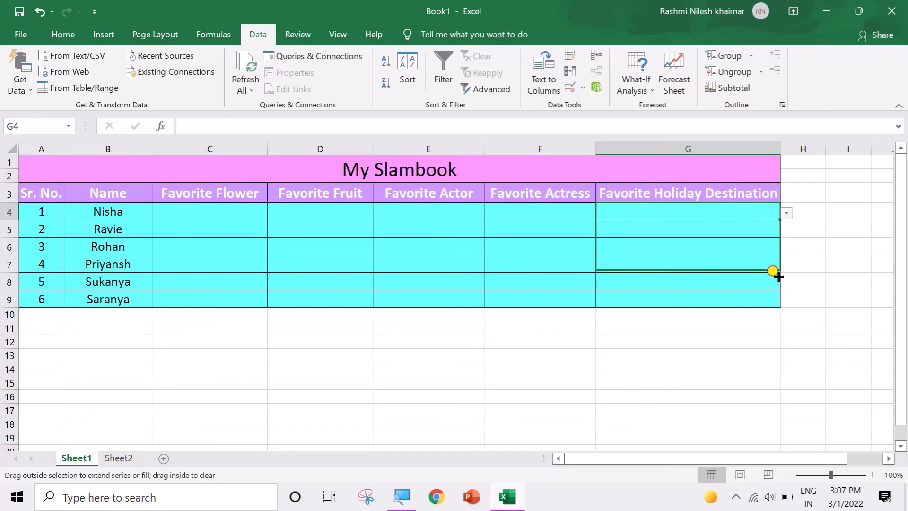
{"action": "left_click", "coordinate": [577, 211]}
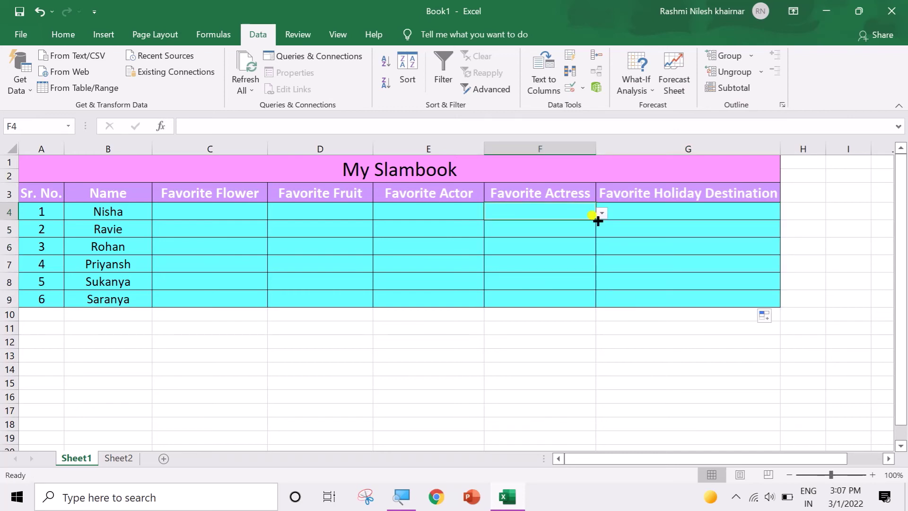
{"action": "left_click_drag", "start_coordinate": [595, 220], "coordinate": [596, 305]}
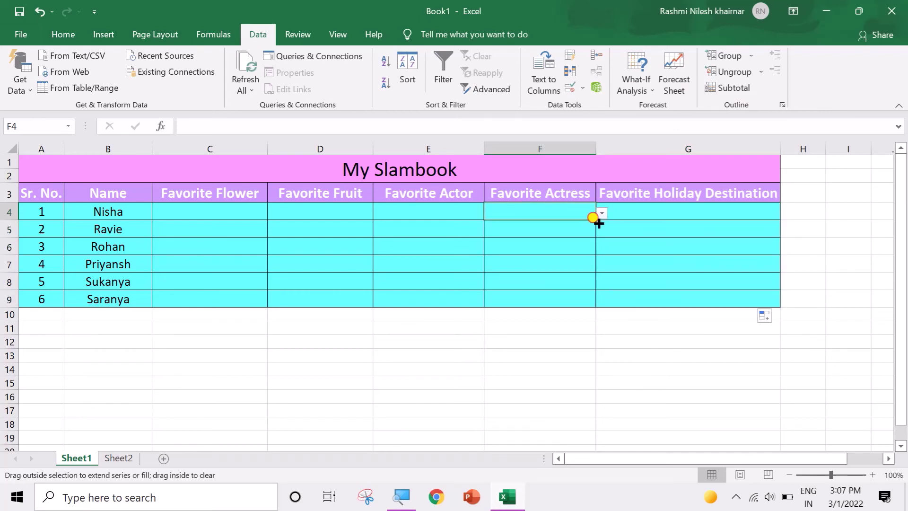
{"action": "left_click", "coordinate": [471, 214]}
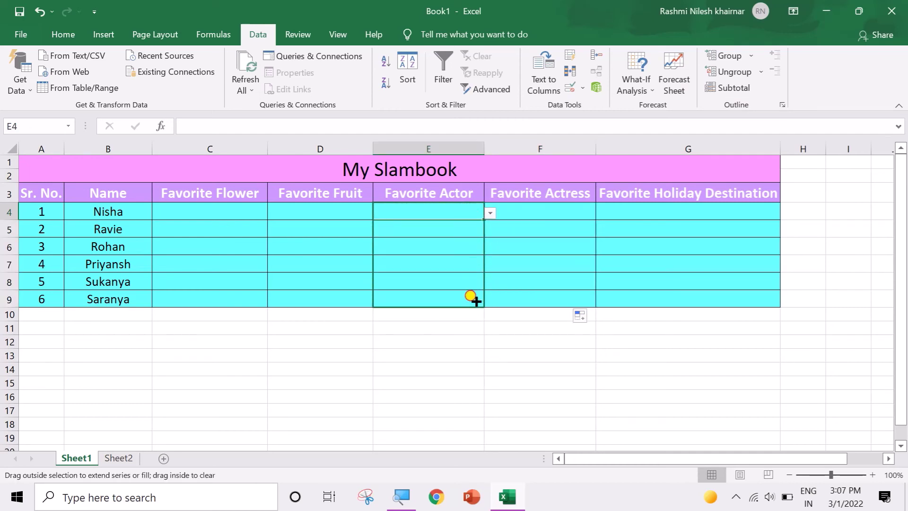
{"action": "left_click_drag", "start_coordinate": [473, 273], "coordinate": [473, 296]}
Step: Select C4 under Favorite Flower and bring up the Windows Start menu
{"action": "left_click", "coordinate": [344, 231]}
{"action": "left_click", "coordinate": [226, 220]}
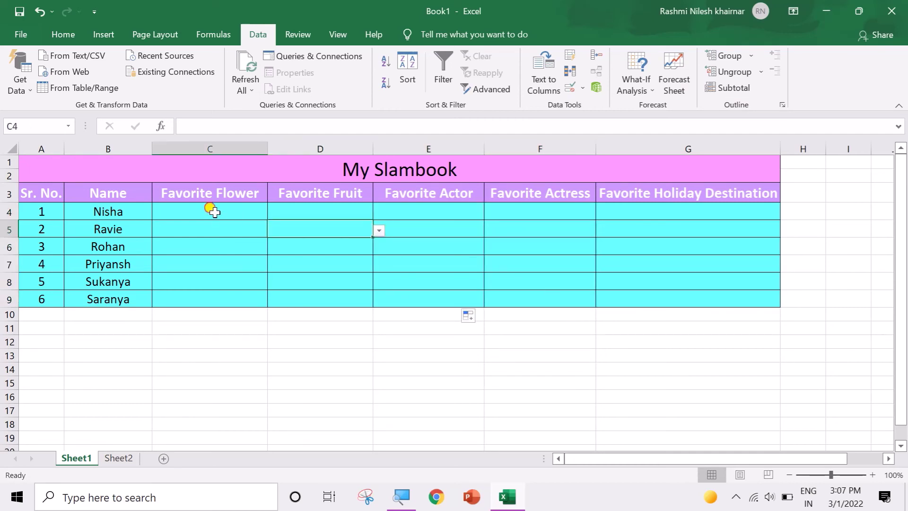
{"action": "key", "text": "super"}
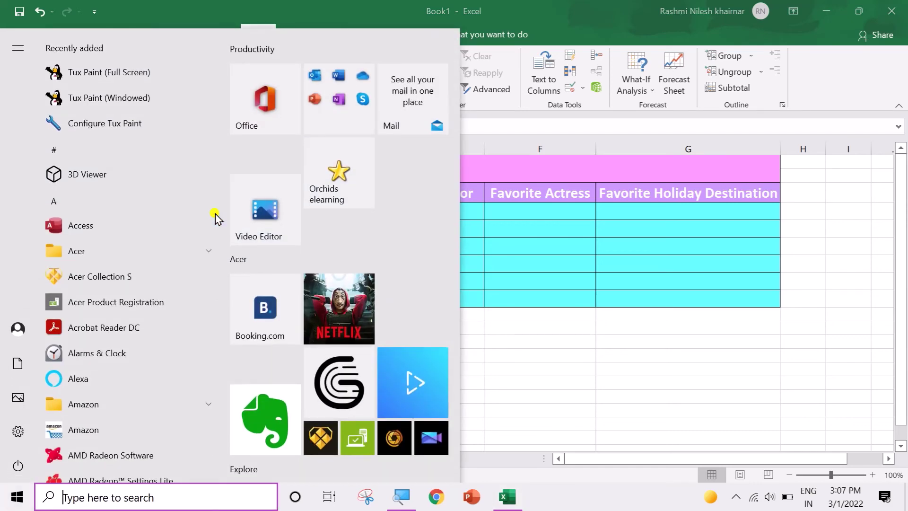
Step: Dismiss the Start menu by clicking back on the Slambook sheet
{"action": "left_click", "coordinate": [497, 362]}
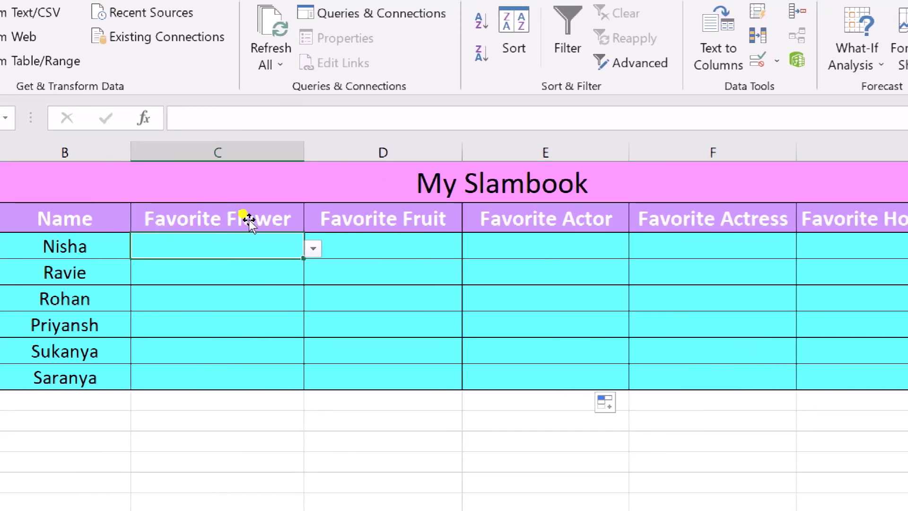
Step: Pick Rose in C4 and Apple in D4 from their drop-down lists
{"action": "key", "text": "alt+Down"}
{"action": "key", "text": "Down"}
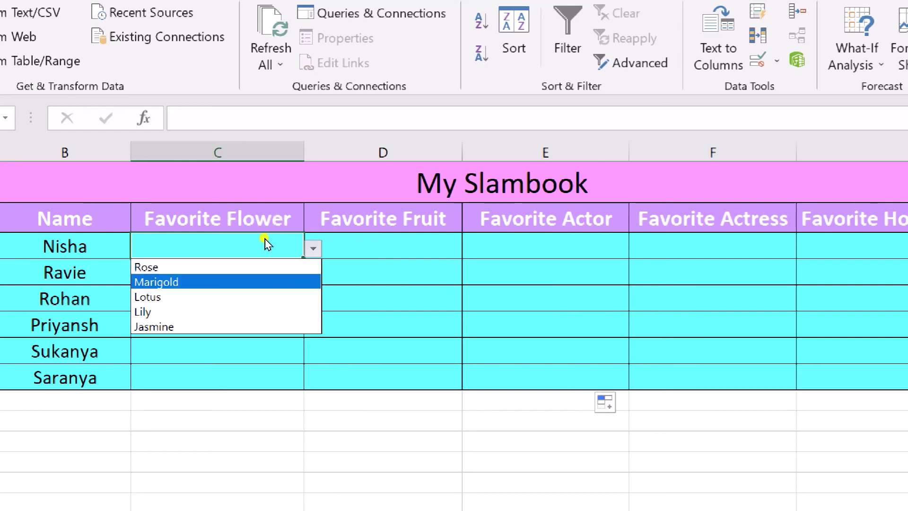
{"action": "key", "text": "Up"}
{"action": "key", "text": "Return"}
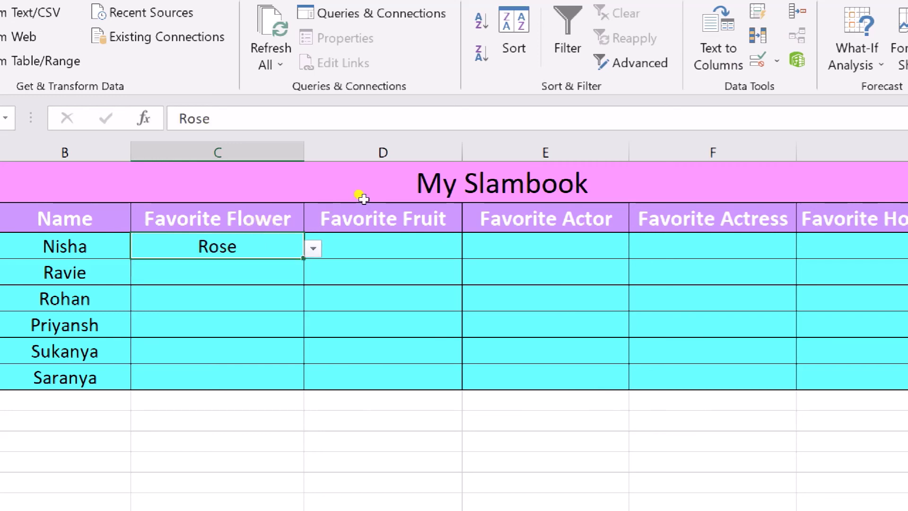
{"action": "key", "text": "Right"}
{"action": "key", "text": "alt+Down"}
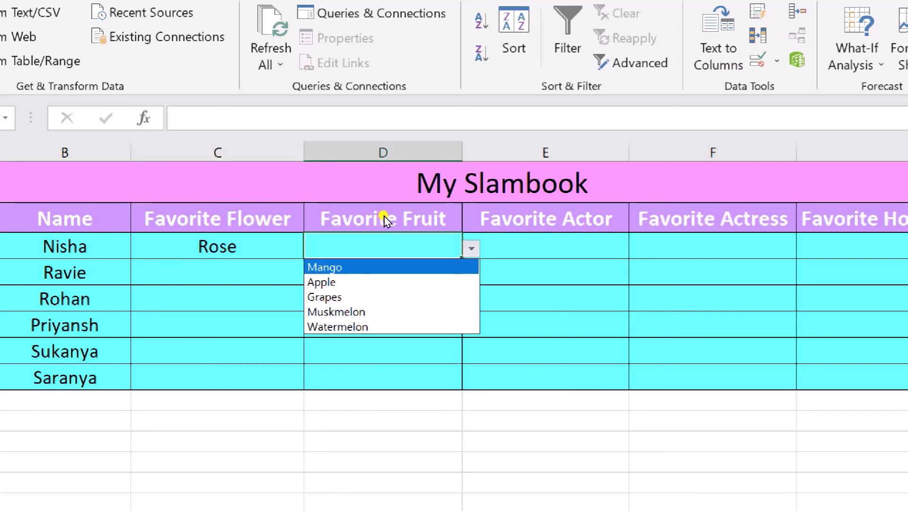
{"action": "key", "text": "Down"}
{"action": "key", "text": "Return"}
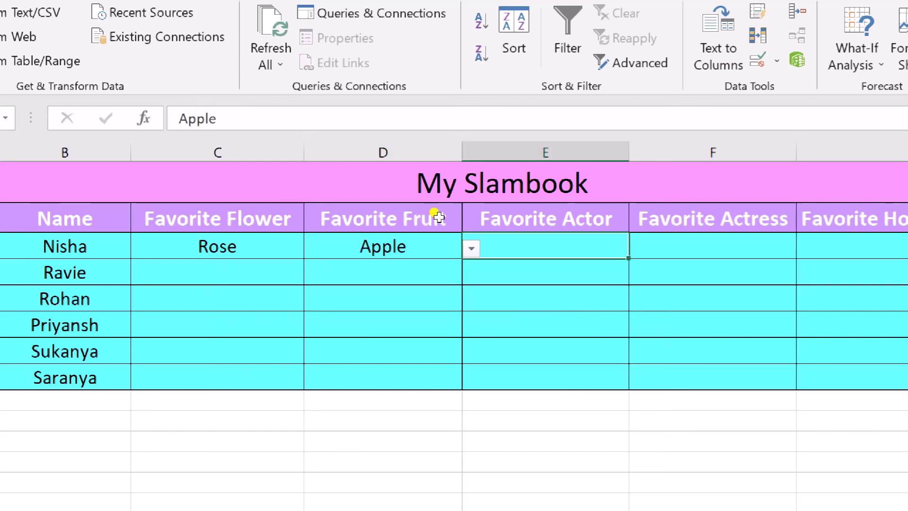
Step: Choose Hrithik Roshan, Genelia D'Souza and Manali for E4, F4 and G4 from the lists
{"action": "key", "text": "Right"}
{"action": "key", "text": "alt+Down"}
{"action": "key", "text": "Down"}
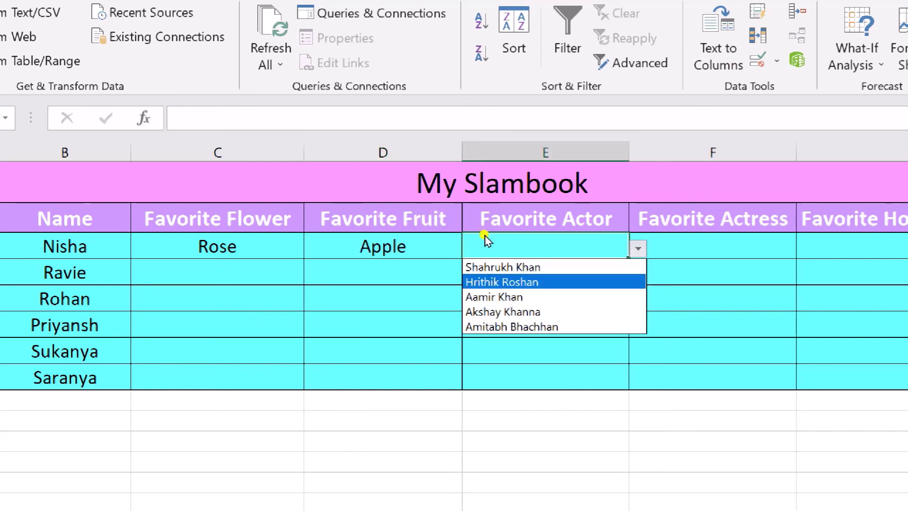
{"action": "key", "text": "Return"}
{"action": "key", "text": "Right"}
{"action": "key", "text": "alt+Down"}
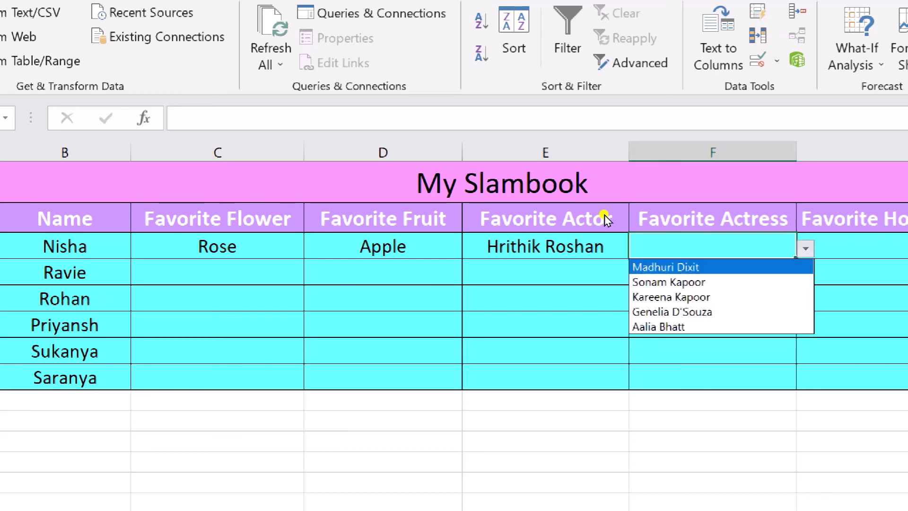
{"action": "key", "text": "Down"}
{"action": "key", "text": "Down"}
{"action": "key", "text": "Down"}
{"action": "key", "text": "Return"}
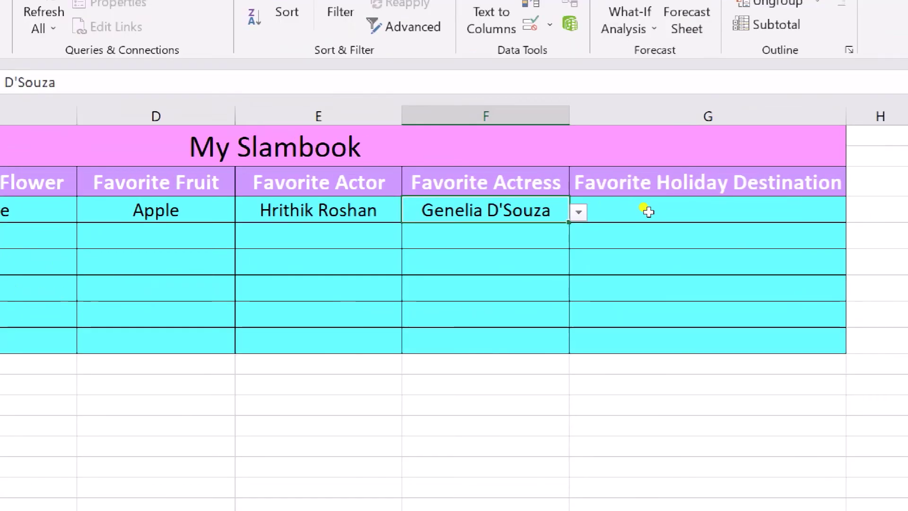
{"action": "left_click", "coordinate": [644, 211]}
{"action": "key", "text": "alt+Down"}
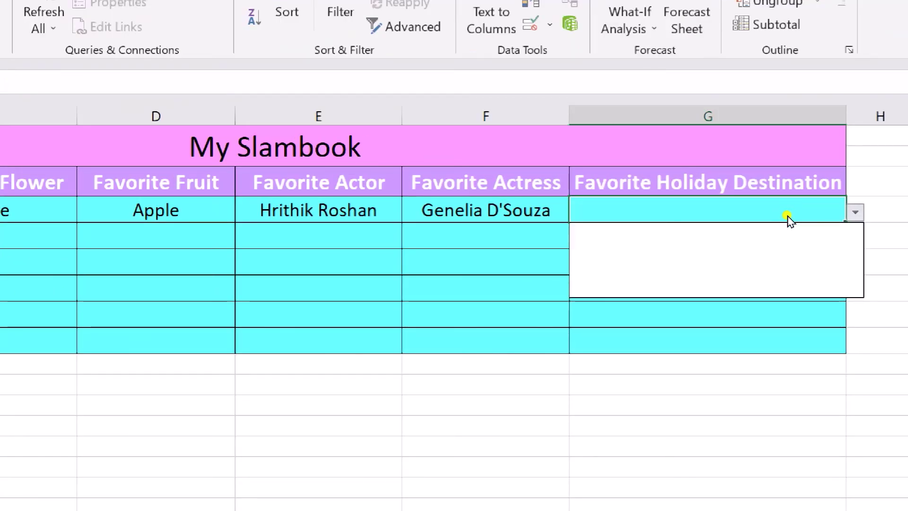
{"action": "left_click", "coordinate": [766, 242]}
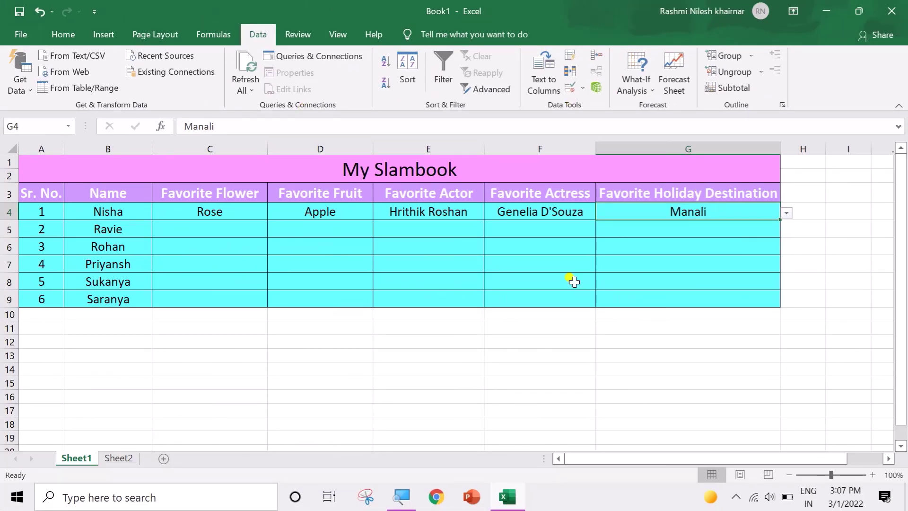
Step: Choose Marigold for C5, then see D5 reject a typed value not in its list
{"action": "left_click", "coordinate": [251, 234]}
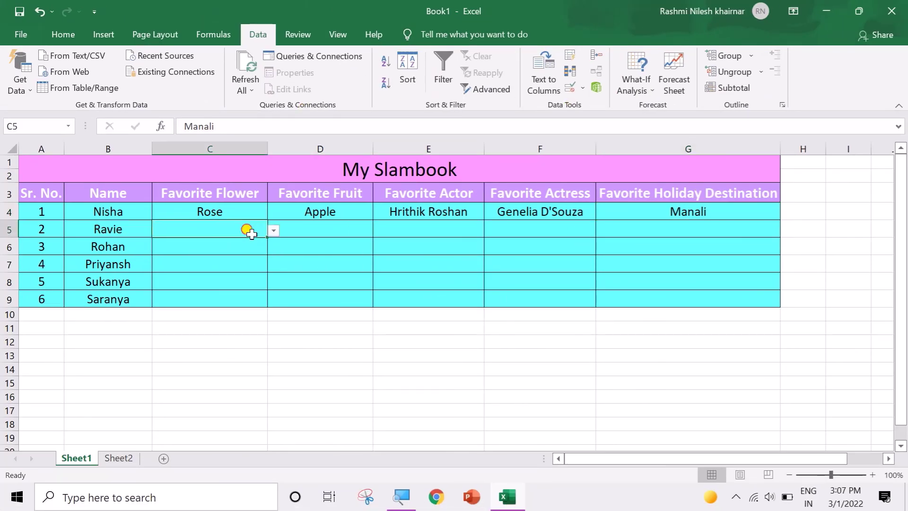
{"action": "left_click", "coordinate": [274, 231]}
{"action": "left_click", "coordinate": [274, 250]}
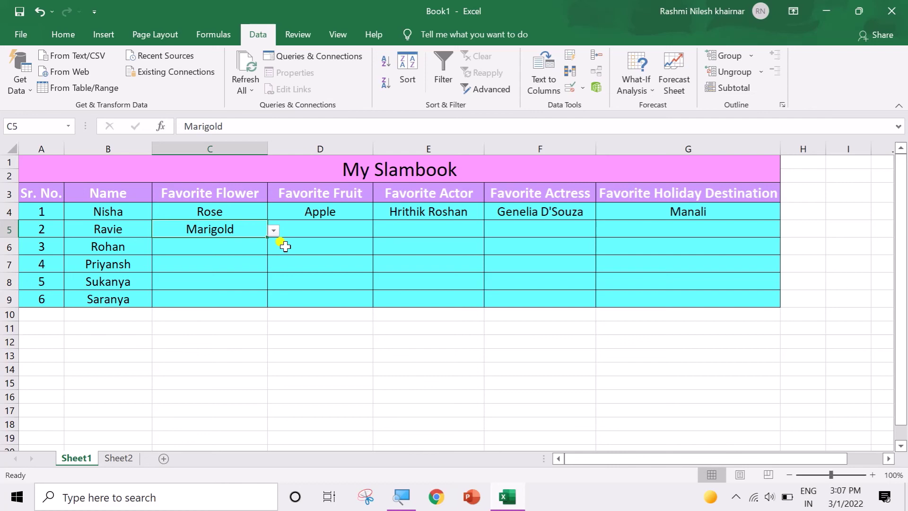
{"action": "left_click", "coordinate": [308, 235]}
{"action": "double_click", "coordinate": [322, 236]}
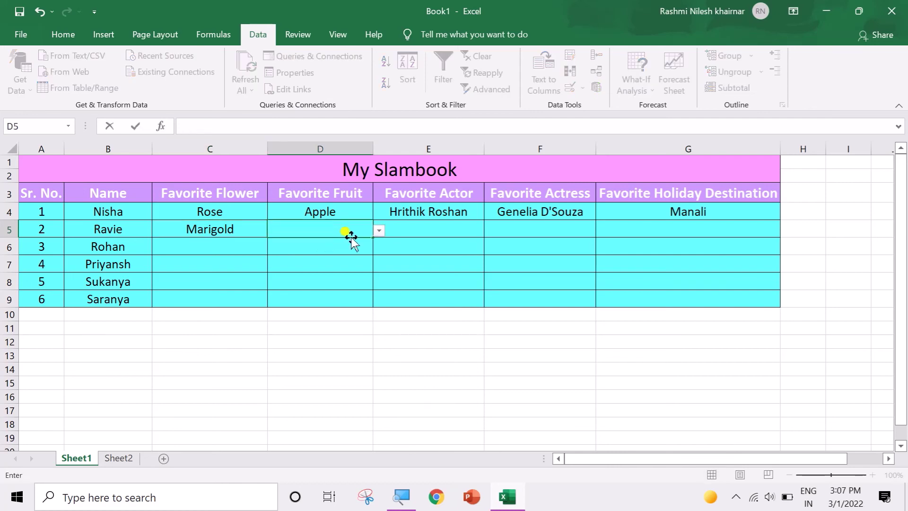
{"action": "key", "text": "Return"}
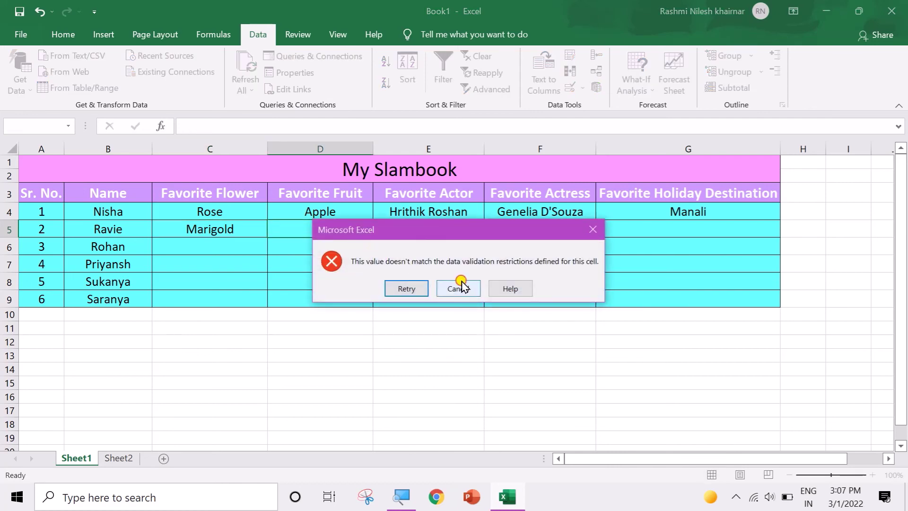
{"action": "left_click", "coordinate": [460, 285]}
Step: Pick Grapes, an actor, an actress and Kashmir for D5 through G5 from the drop-downs
{"action": "left_click", "coordinate": [379, 231]}
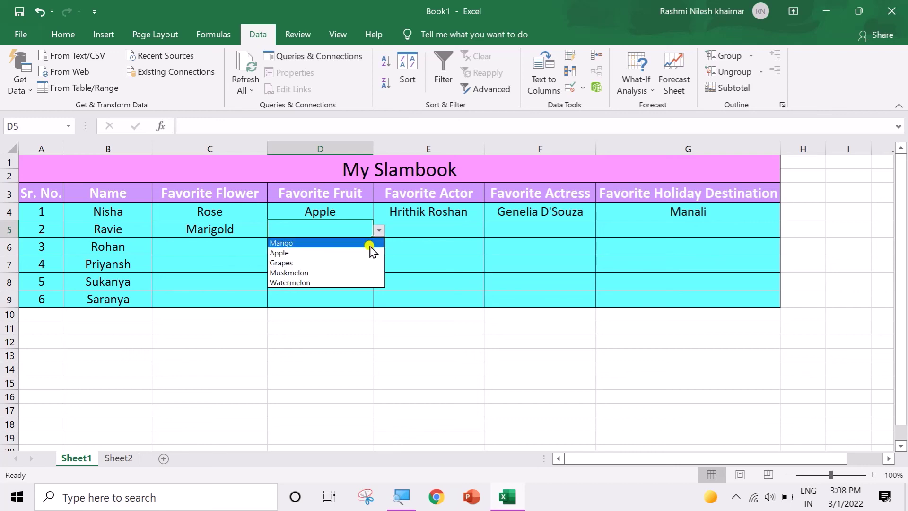
{"action": "left_click", "coordinate": [364, 263]}
{"action": "left_click", "coordinate": [461, 235]}
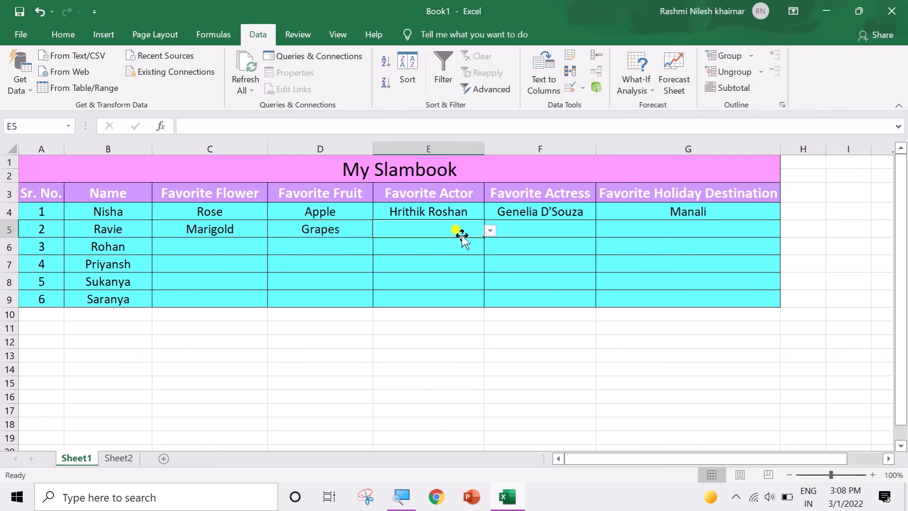
{"action": "left_click", "coordinate": [489, 232]}
{"action": "left_click", "coordinate": [468, 280]}
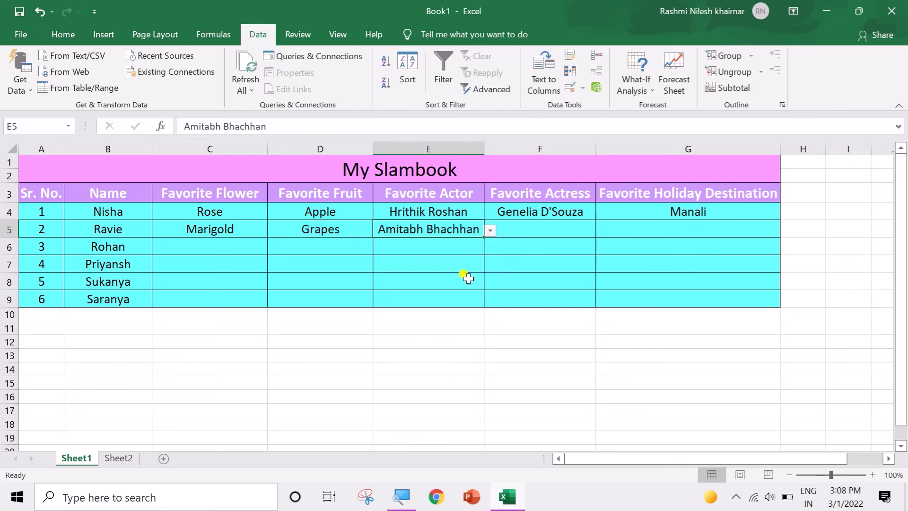
{"action": "left_click", "coordinate": [534, 235]}
{"action": "left_click", "coordinate": [601, 231]}
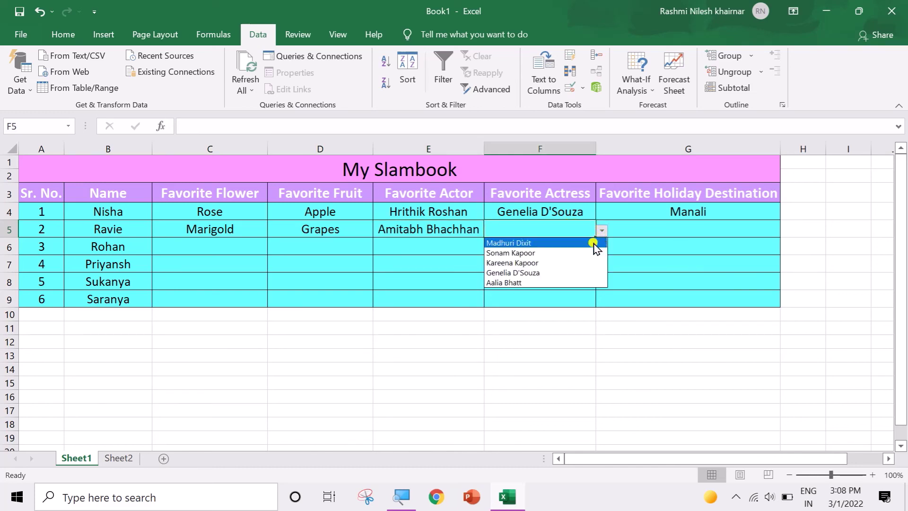
{"action": "left_click", "coordinate": [589, 253]}
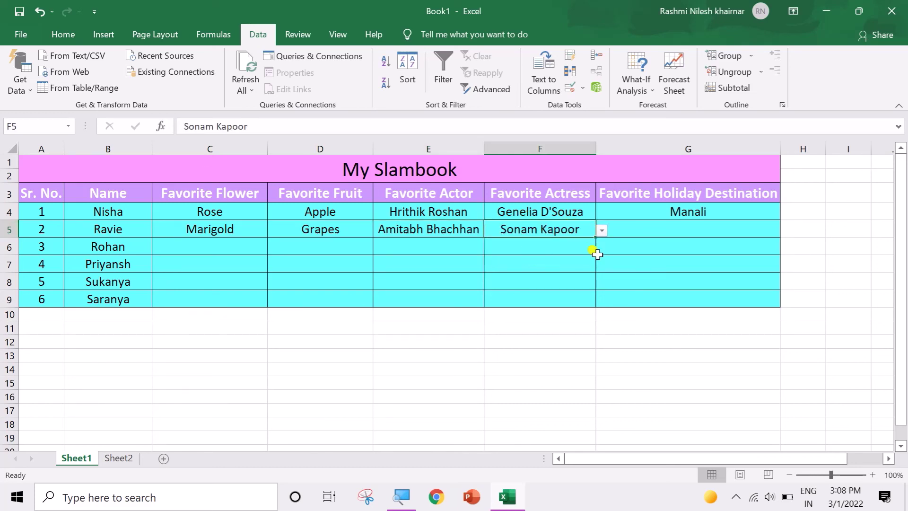
{"action": "left_click", "coordinate": [697, 230]}
{"action": "left_click", "coordinate": [787, 230]}
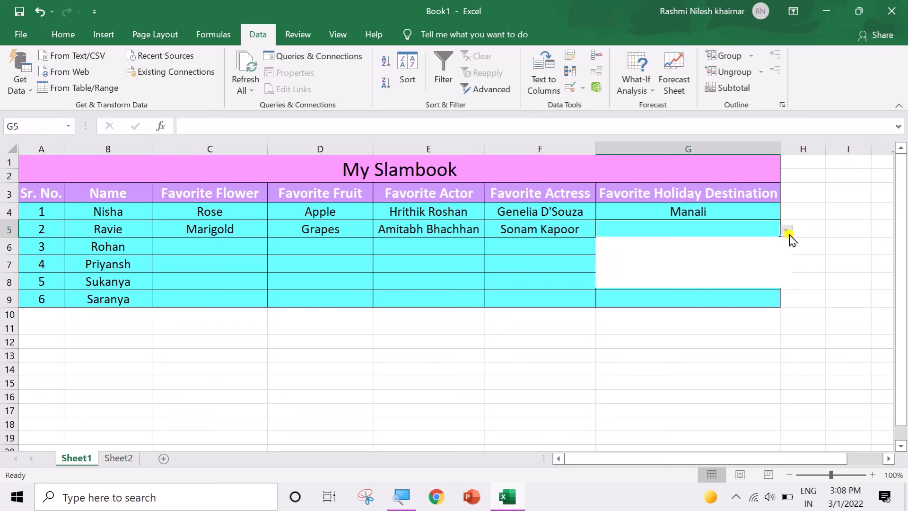
{"action": "left_click", "coordinate": [752, 270]}
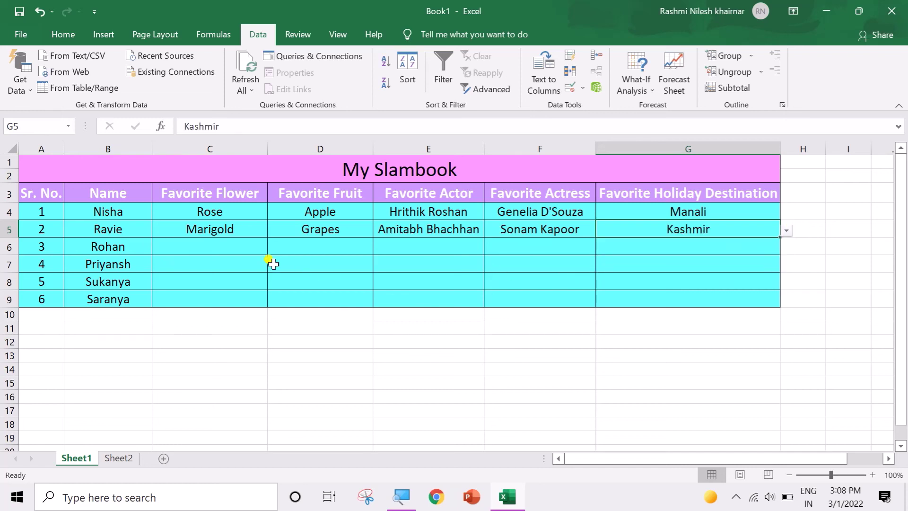
Step: Fill row 6 from the lists: Marigold, Muskmelon, an actor, an actress and Switzerland
{"action": "left_click", "coordinate": [252, 252]}
{"action": "left_click", "coordinate": [275, 250]}
{"action": "left_click", "coordinate": [260, 267]}
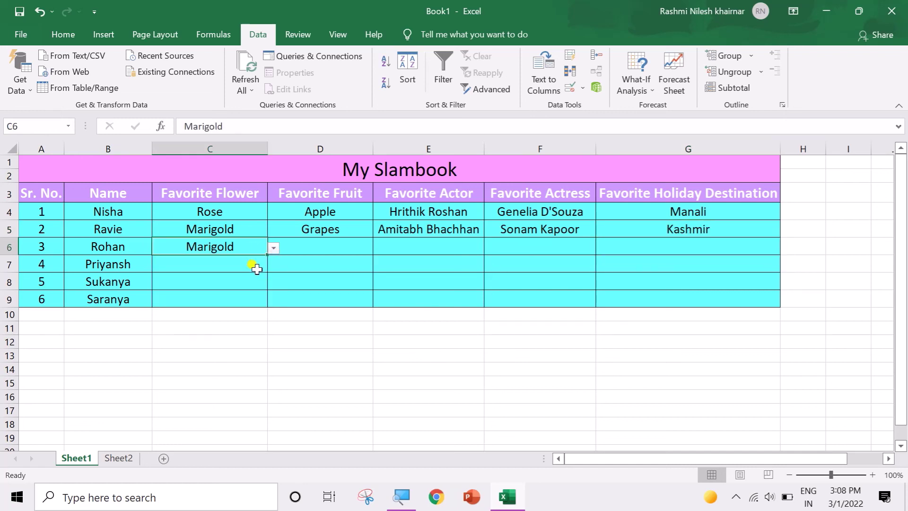
{"action": "left_click", "coordinate": [321, 248]}
{"action": "left_click", "coordinate": [378, 250]}
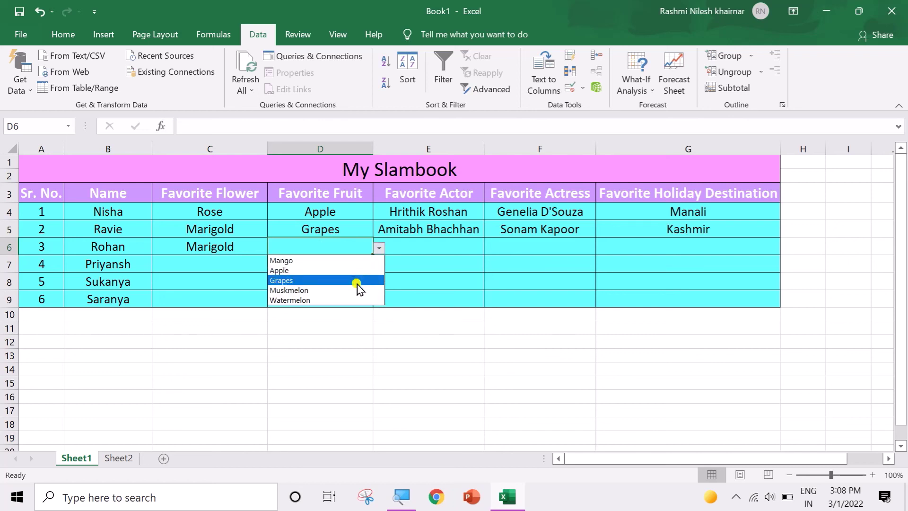
{"action": "left_click", "coordinate": [373, 286]}
{"action": "left_click", "coordinate": [447, 251]}
{"action": "left_click", "coordinate": [488, 247]}
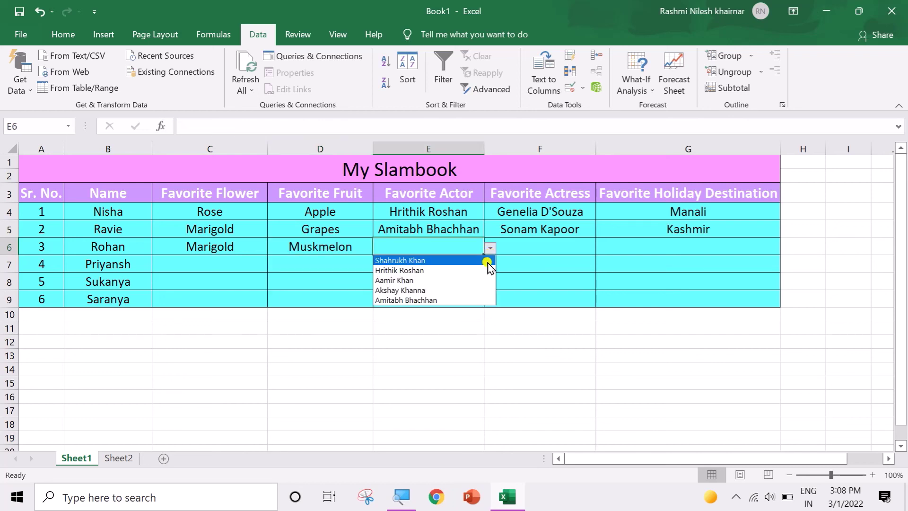
{"action": "left_click", "coordinate": [478, 269]}
{"action": "left_click", "coordinate": [549, 242]}
{"action": "left_click", "coordinate": [602, 248]}
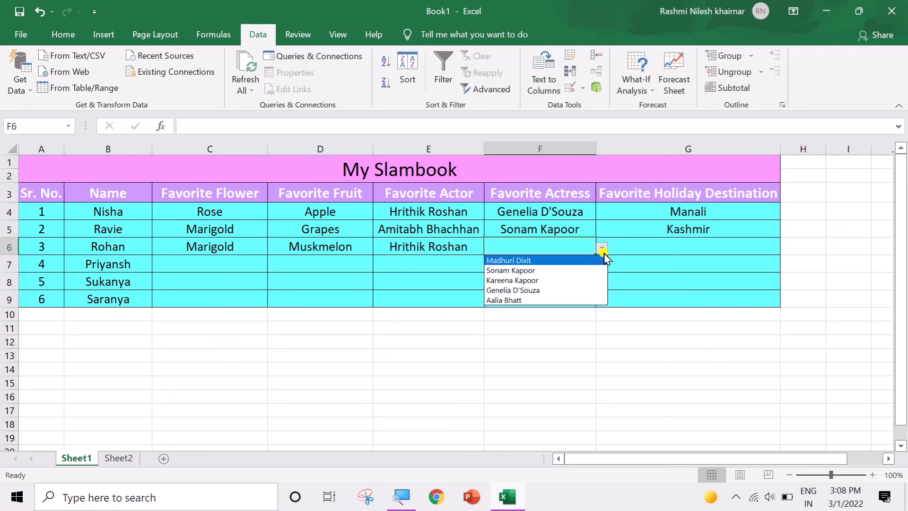
{"action": "left_click", "coordinate": [577, 290]}
{"action": "left_click", "coordinate": [762, 250]}
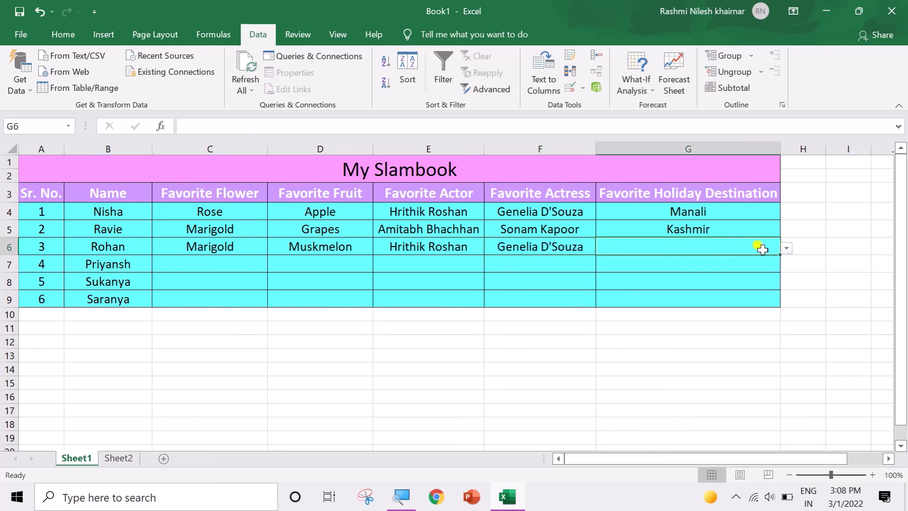
{"action": "left_click", "coordinate": [787, 250]}
{"action": "left_click", "coordinate": [754, 300]}
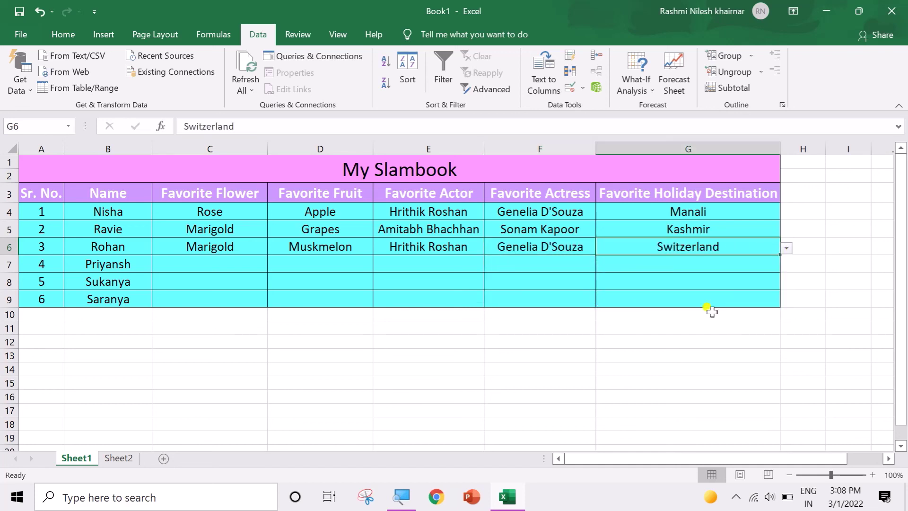
Step: Fill row 7 with Lotus, Grapes, an actor, an actress and Shimala, then move to C8
{"action": "left_click", "coordinate": [220, 266]}
{"action": "left_click", "coordinate": [273, 265]}
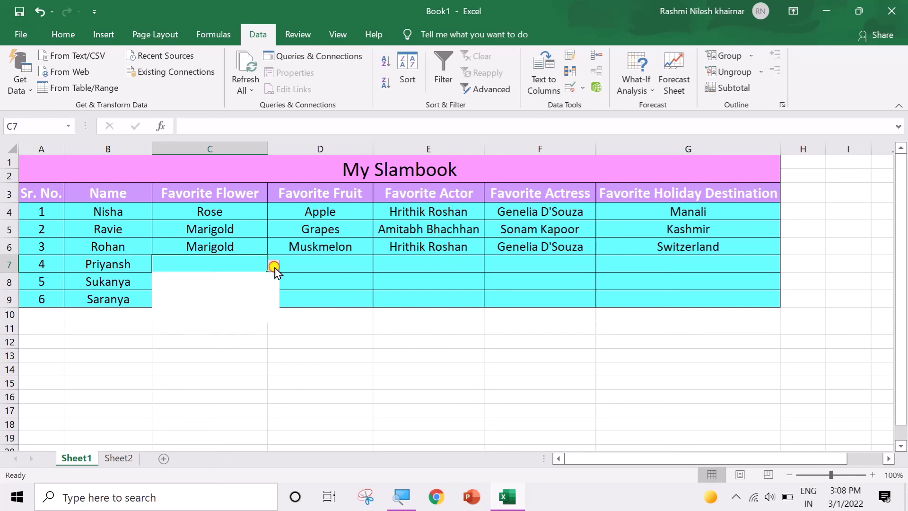
{"action": "left_click", "coordinate": [253, 298]}
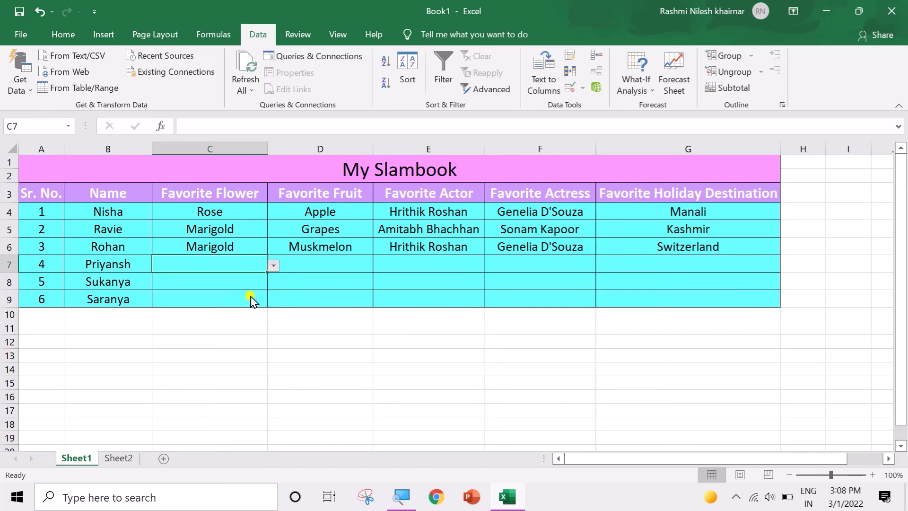
{"action": "left_click", "coordinate": [331, 267]}
{"action": "left_click", "coordinate": [379, 268]}
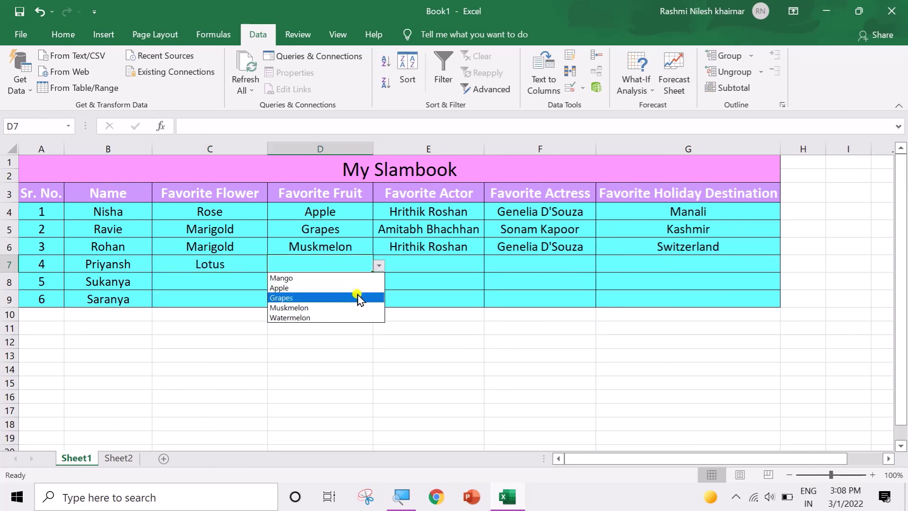
{"action": "left_click", "coordinate": [355, 299]}
{"action": "left_click", "coordinate": [471, 267]}
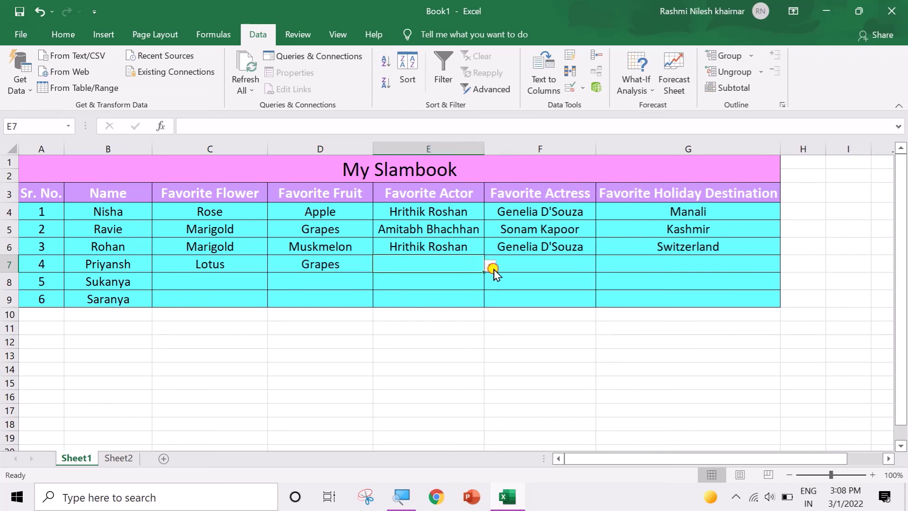
{"action": "left_click", "coordinate": [492, 268]}
{"action": "left_click", "coordinate": [467, 308]}
{"action": "left_click", "coordinate": [561, 264]}
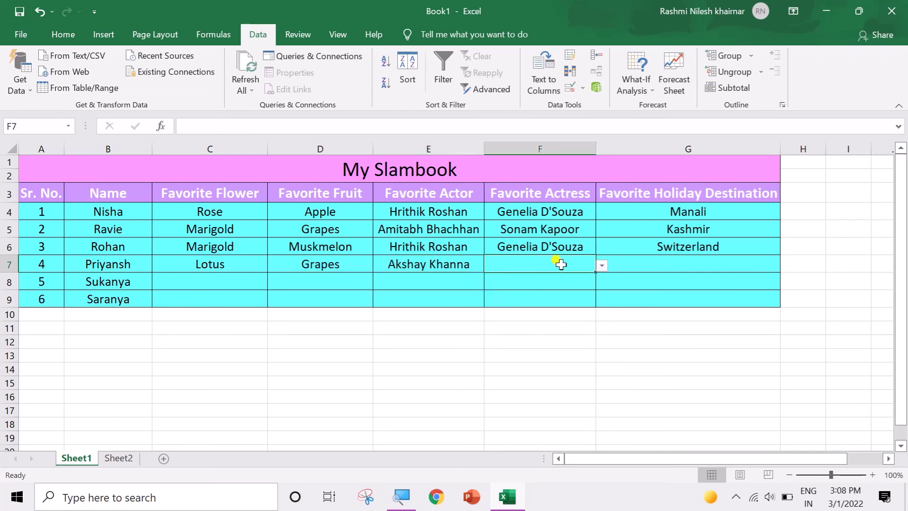
{"action": "left_click", "coordinate": [601, 266]}
{"action": "left_click", "coordinate": [566, 299]}
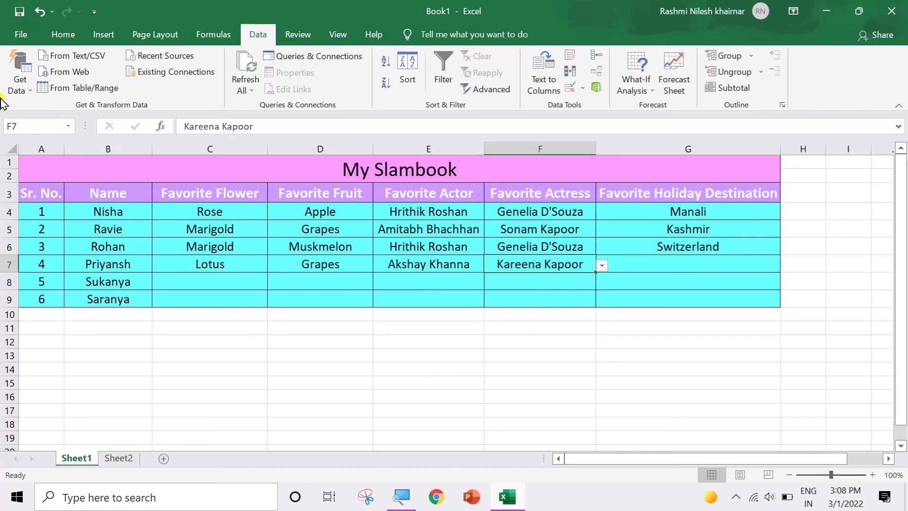
{"action": "left_click", "coordinate": [739, 262]}
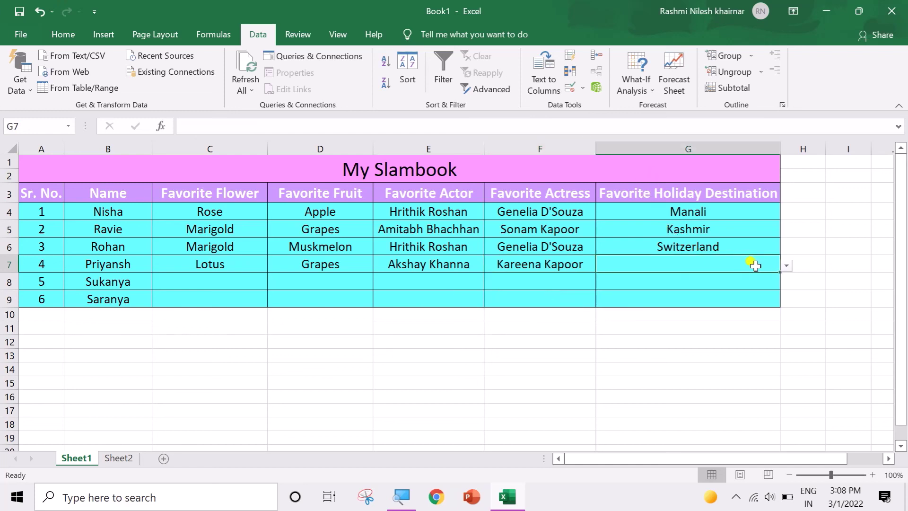
{"action": "left_click", "coordinate": [787, 266]}
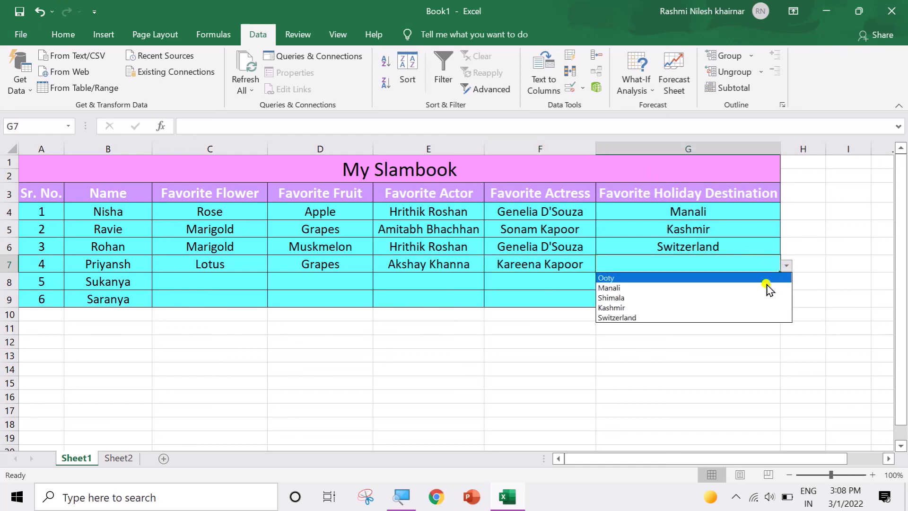
{"action": "left_click", "coordinate": [742, 299]}
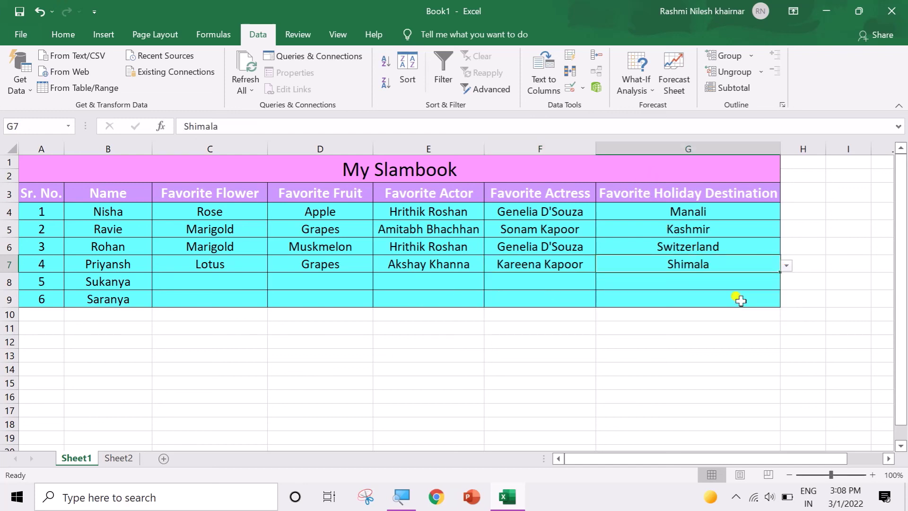
{"action": "left_click", "coordinate": [251, 288]}
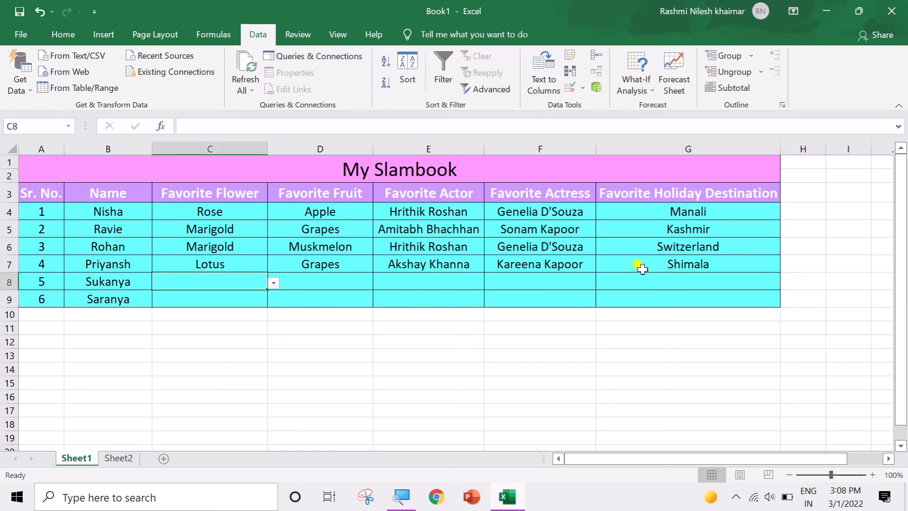